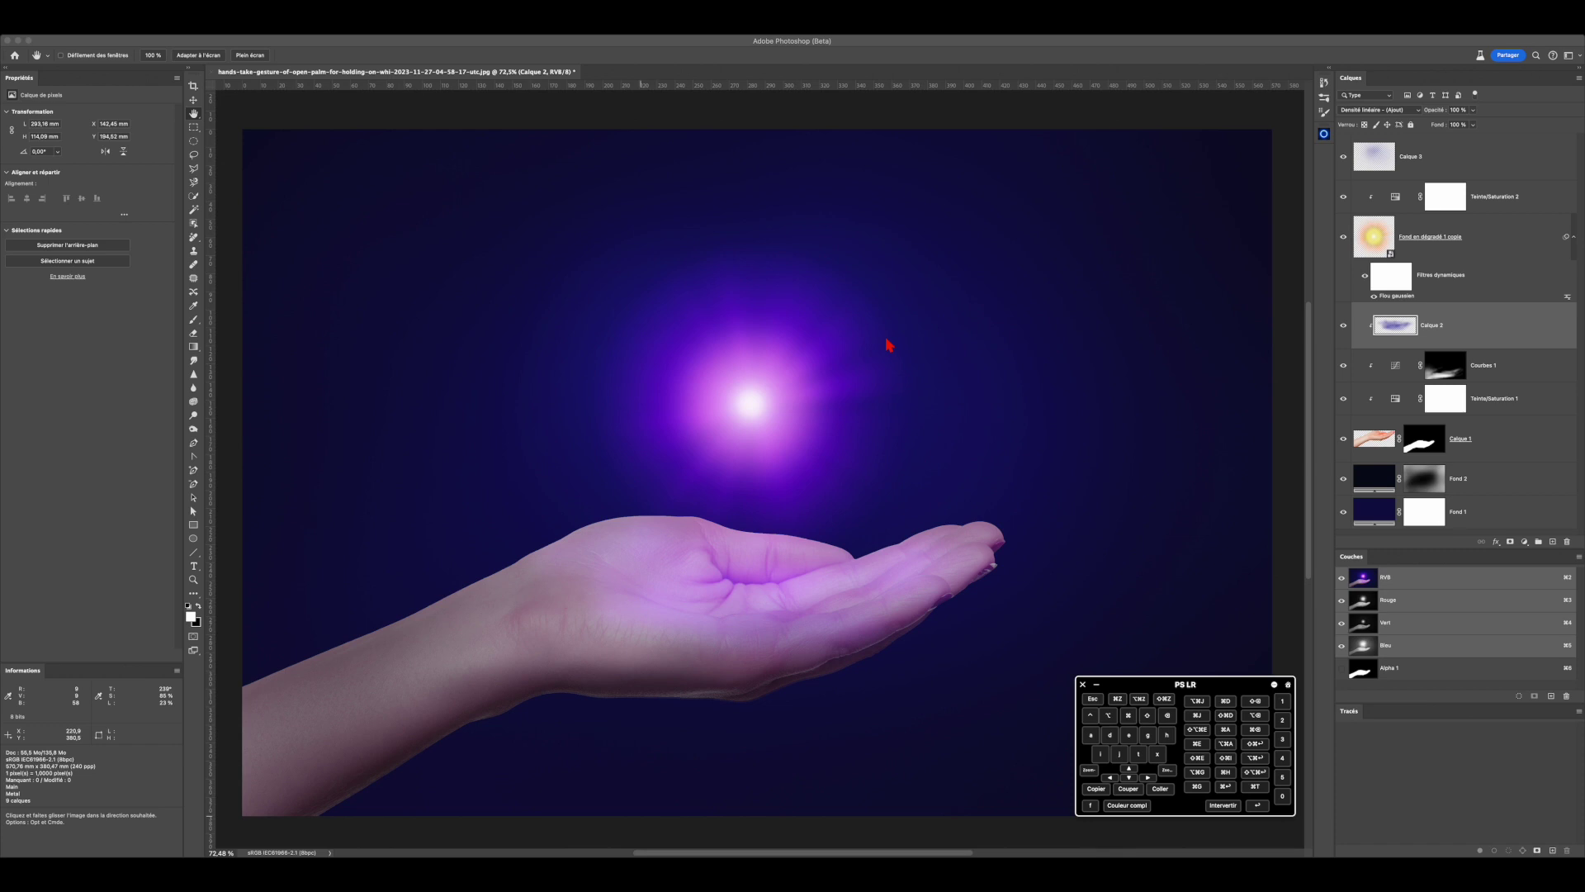
Step: Delete the glow layers Calque 3, Teinte/Saturation 2, Fond en dégradé 1 copie and Calque 2 above the Courbes 1 adjustment
click(1513, 160)
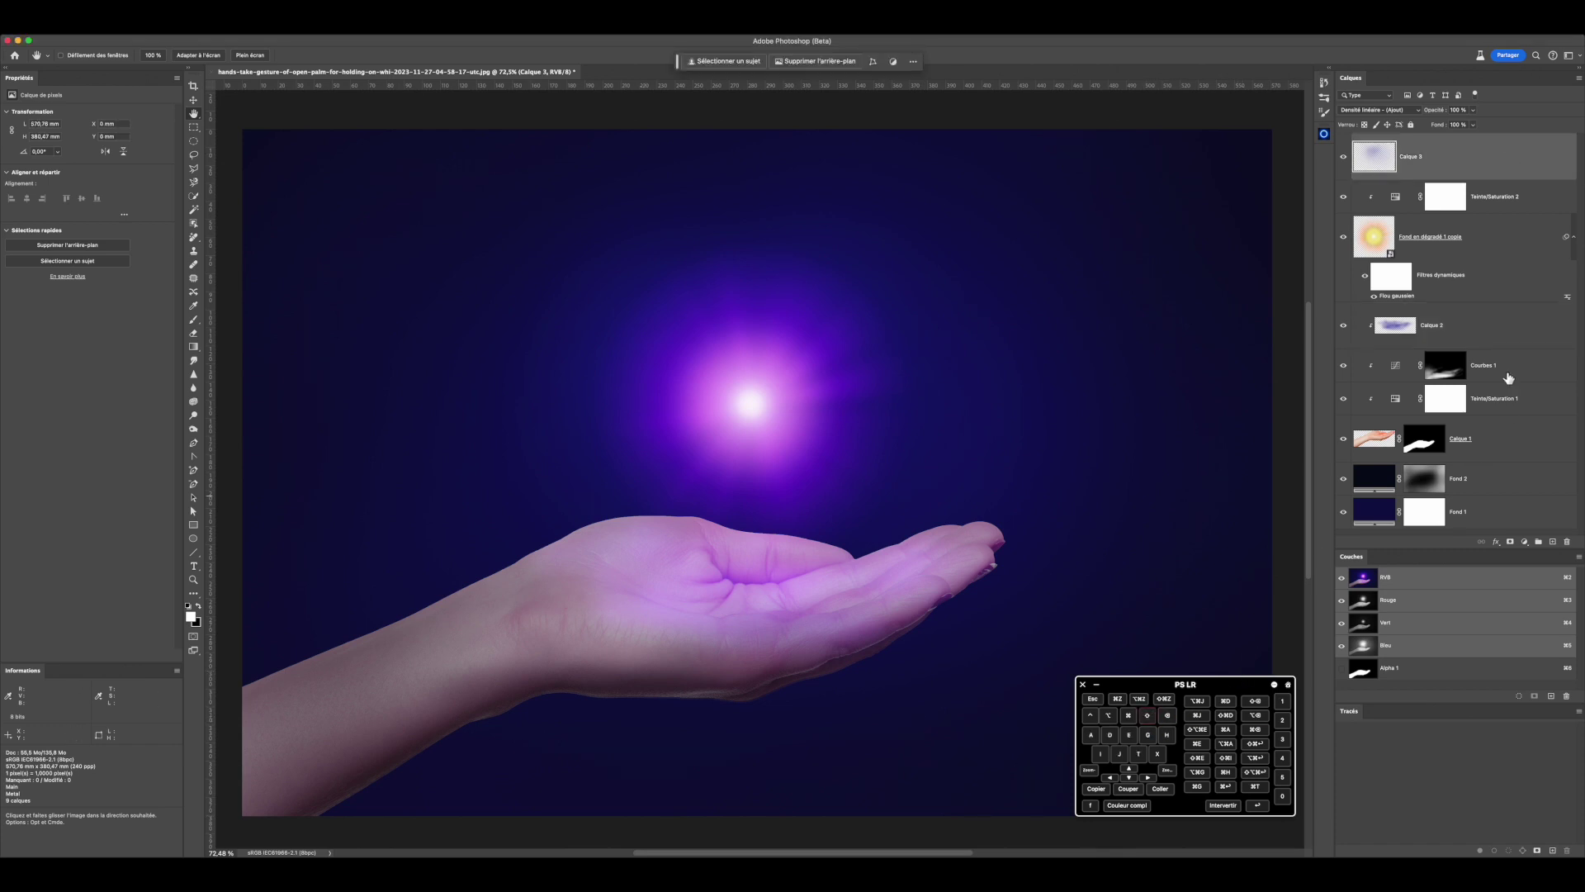
key(alt+super+a)
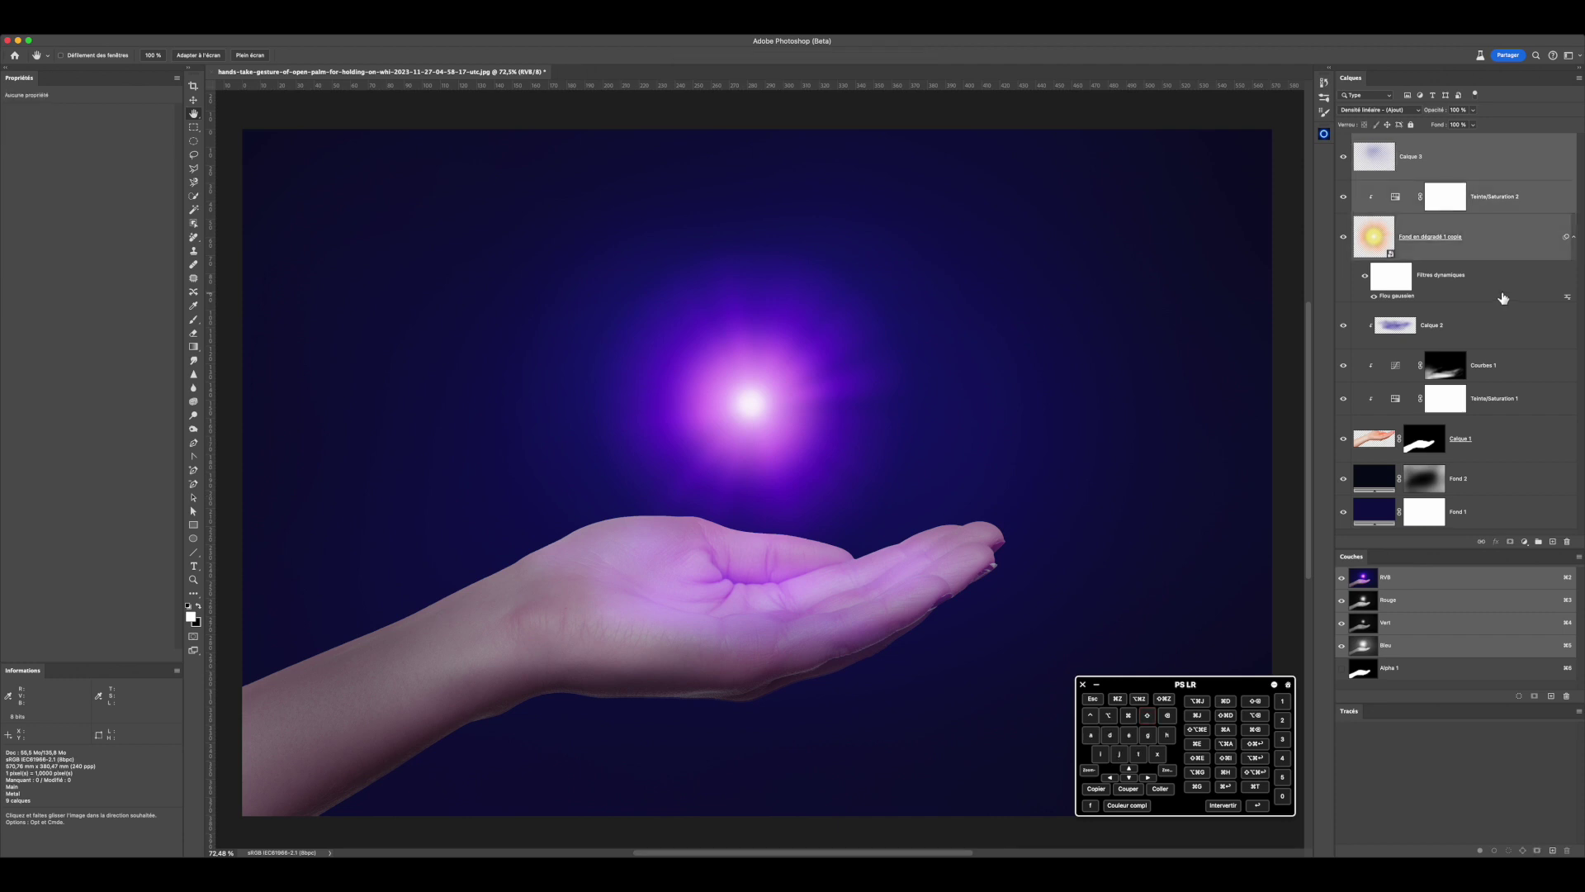
drag(1373, 236, 1569, 546)
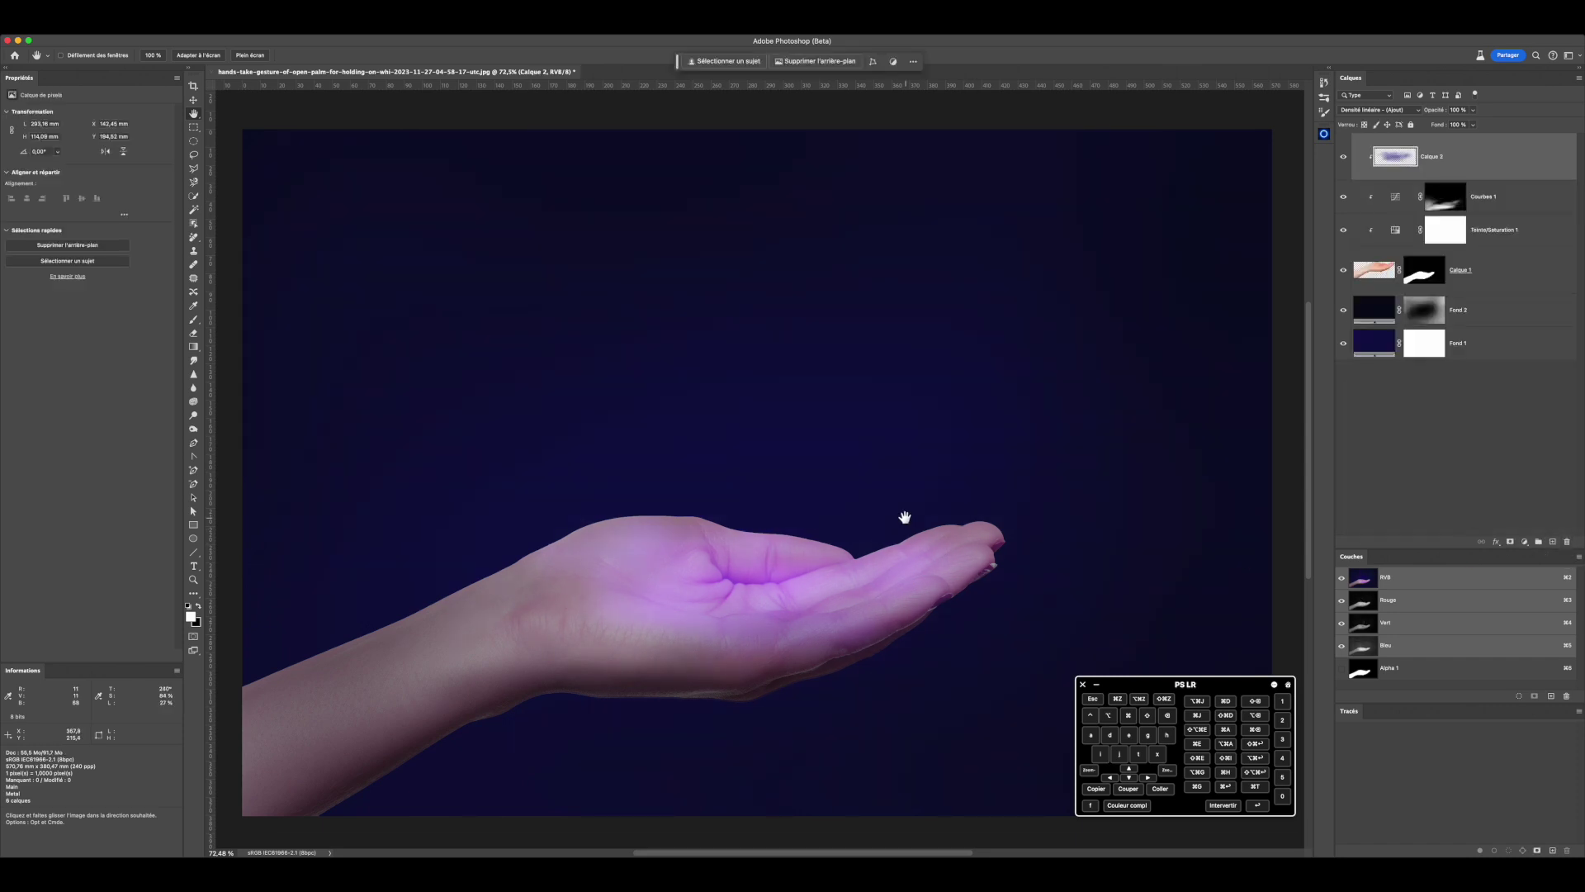
key(Delete)
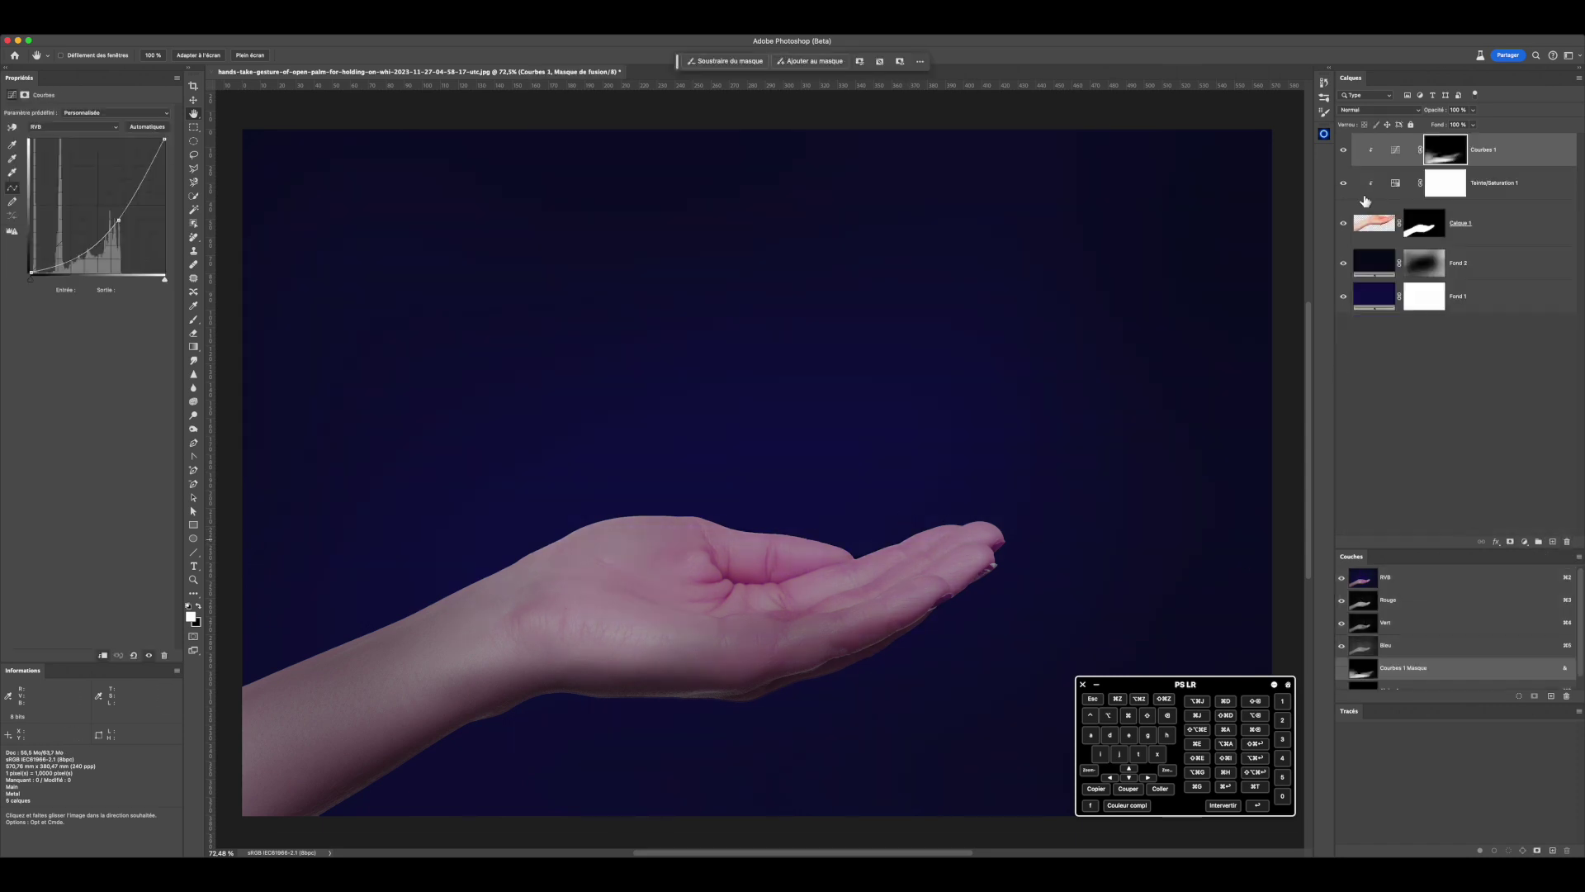
drag(1344, 185, 1344, 150)
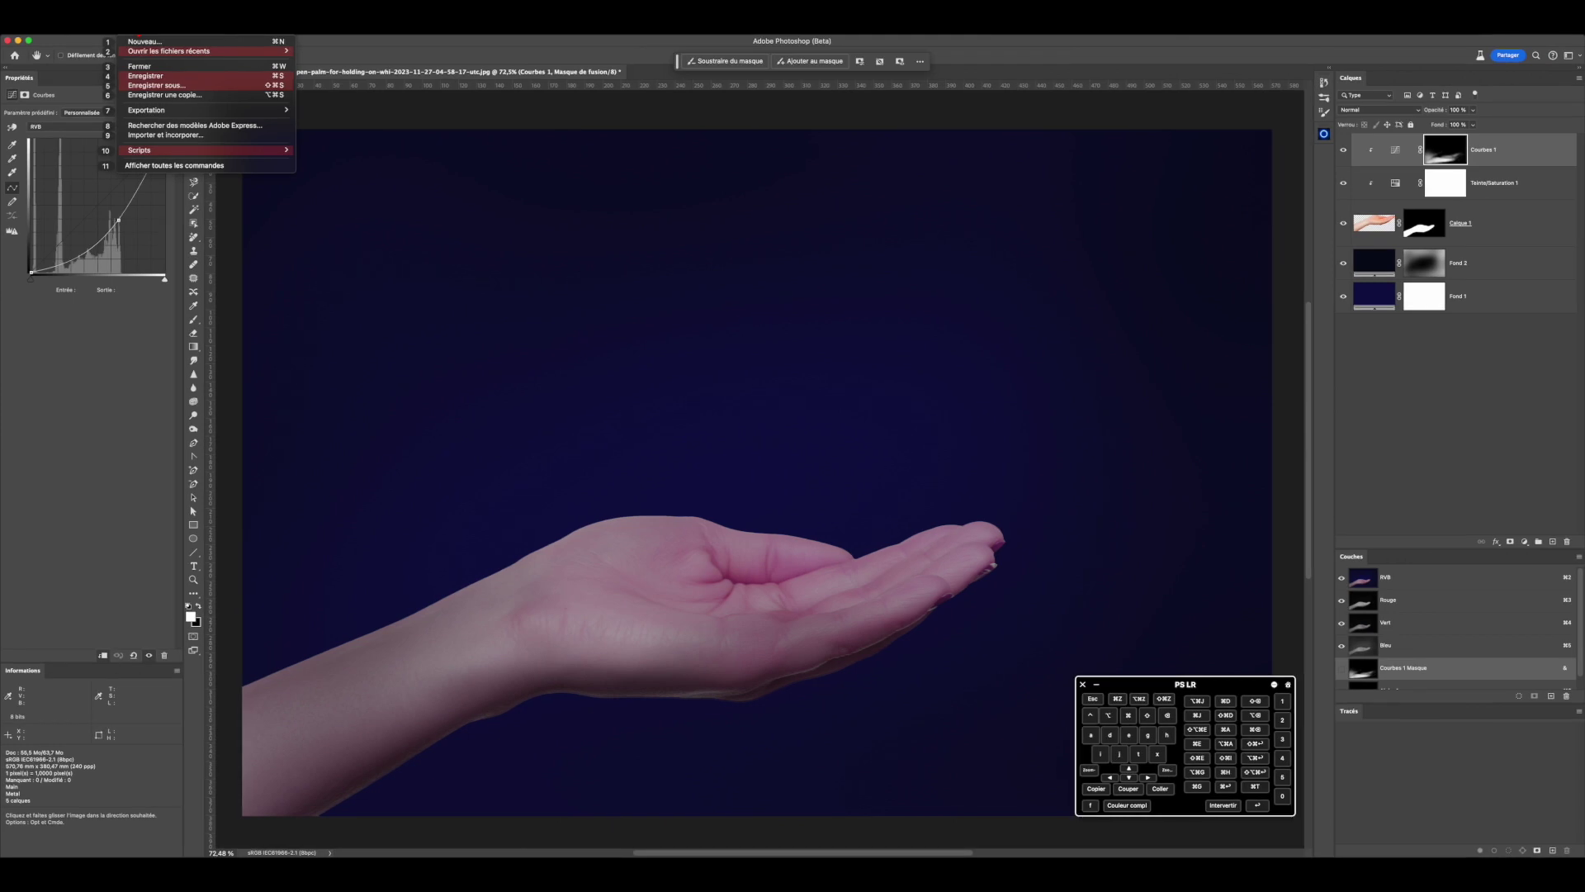
Step: Create a new 5000 × 5000 px document at 300 ppi, 16-bit RGB, white background, with the sRGB IEC61966-2.1 profile
click(140, 41)
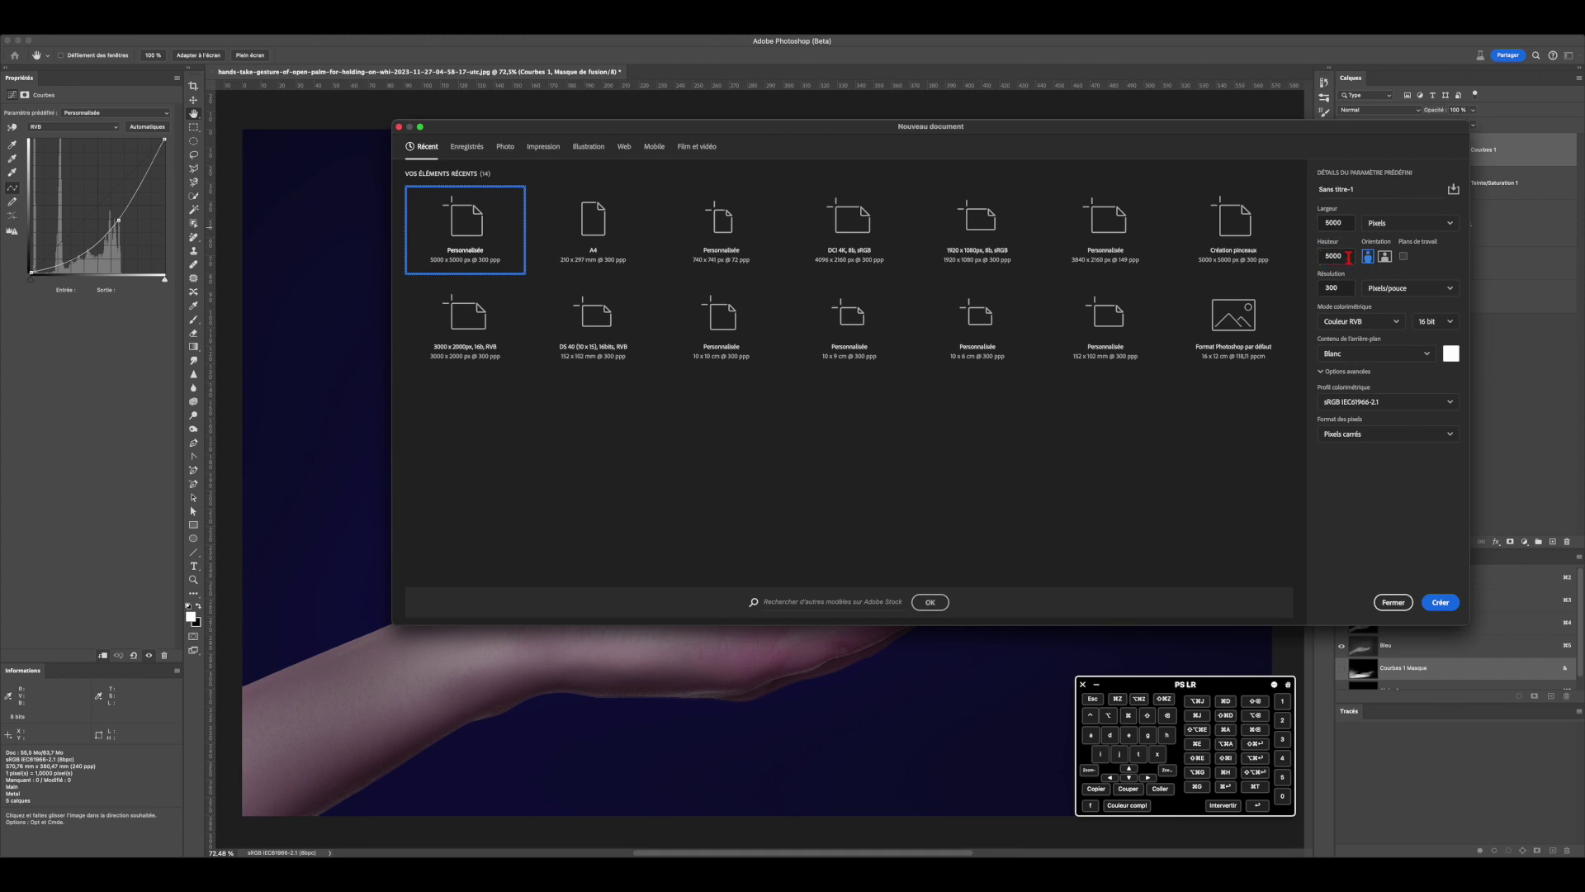
click(1379, 405)
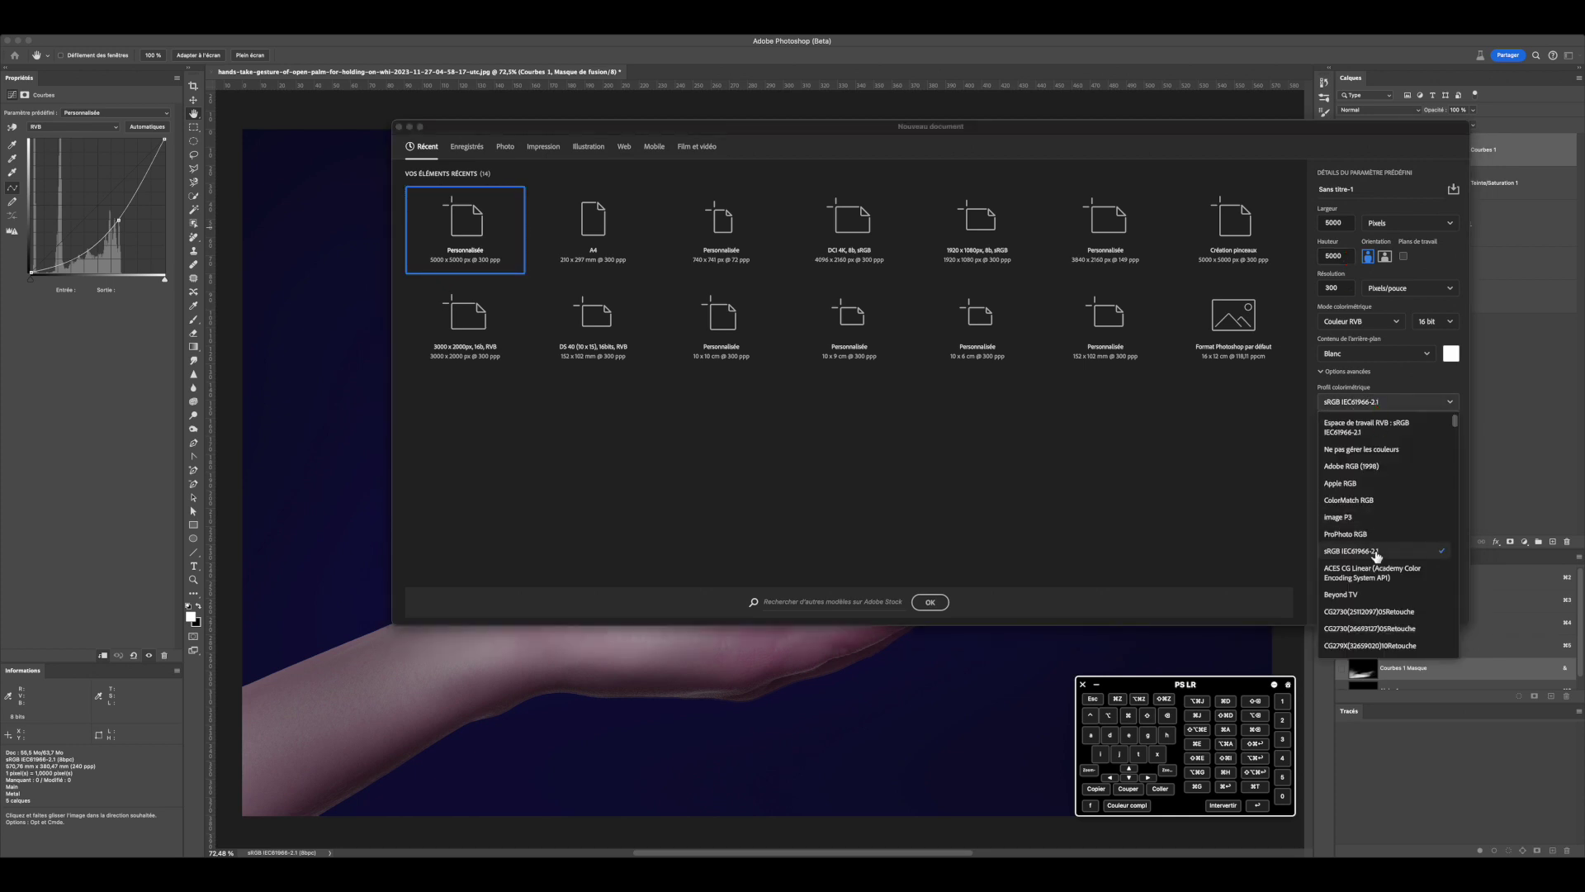
click(1376, 555)
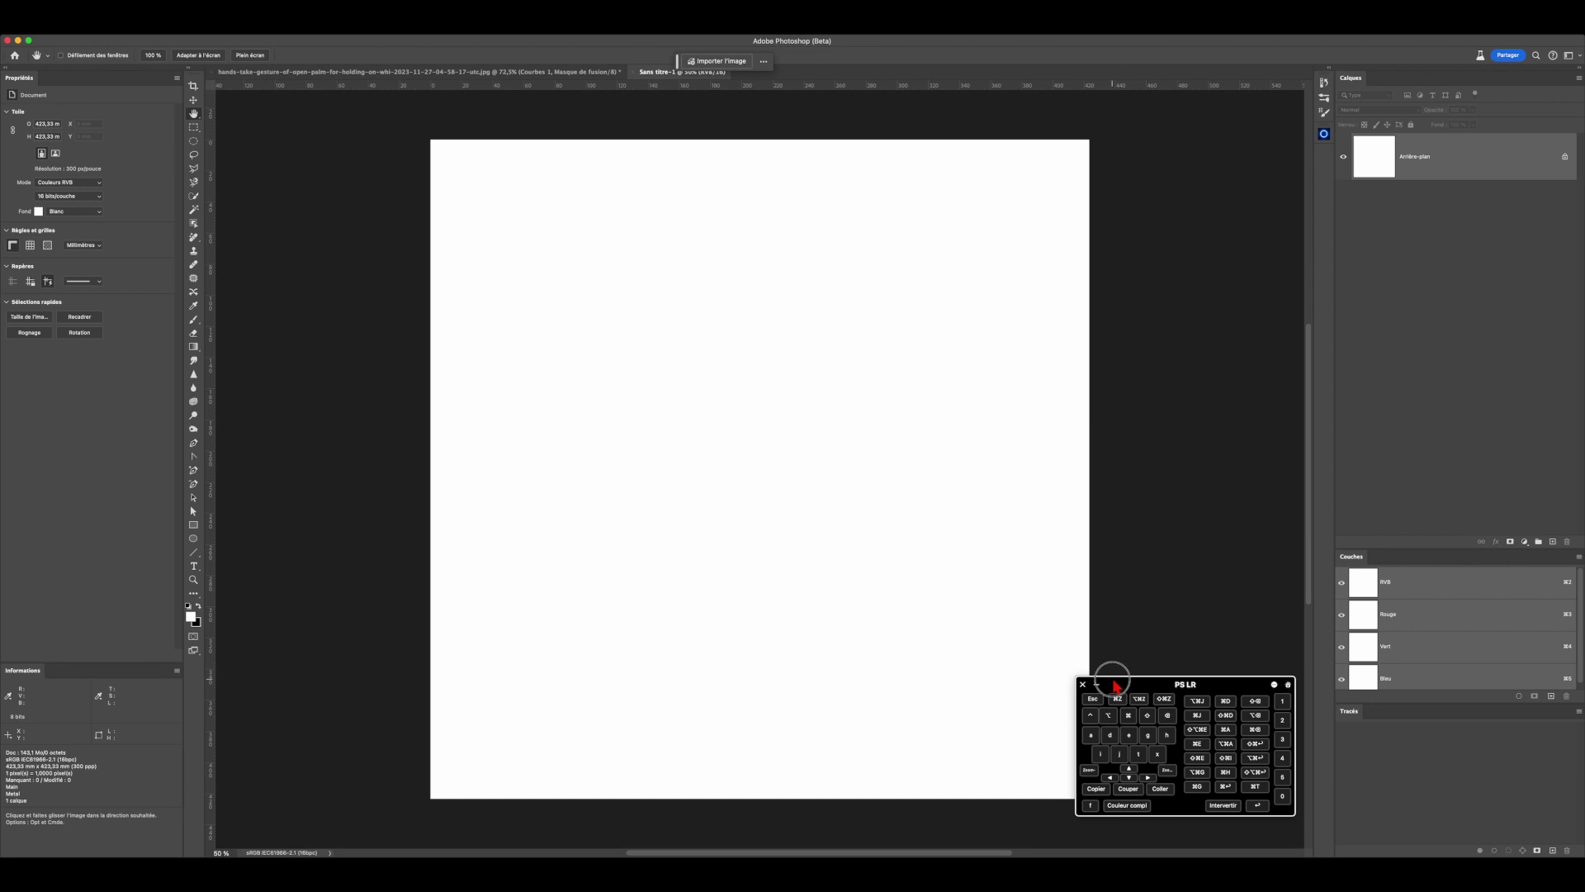
drag(1114, 685, 1158, 671)
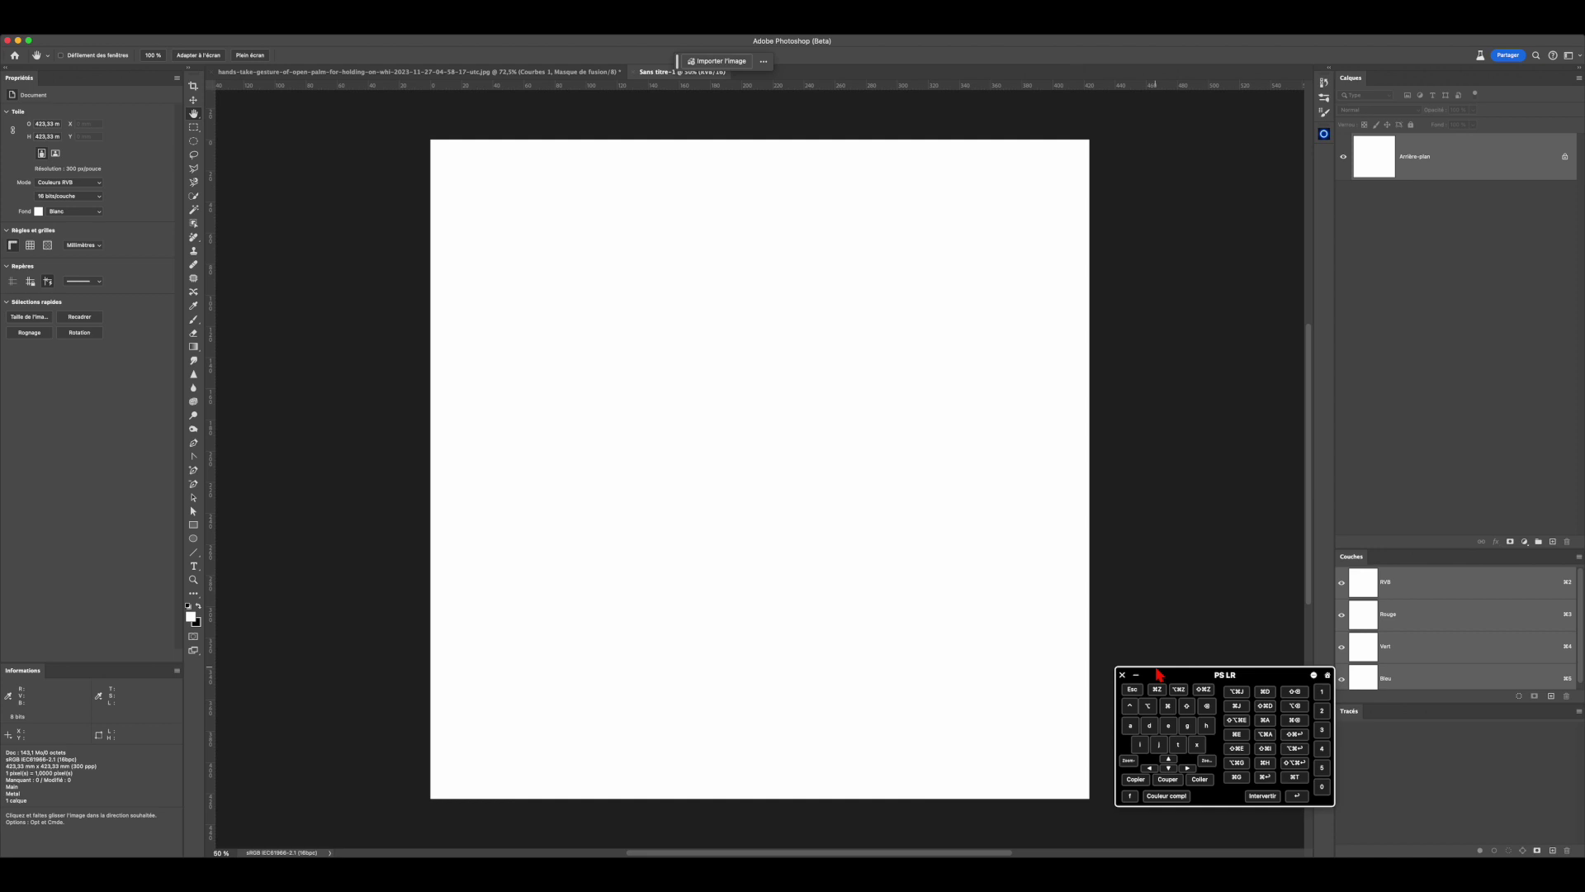
Step: Add a gradient fill layer above the white background and set its style to Angle
click(1524, 542)
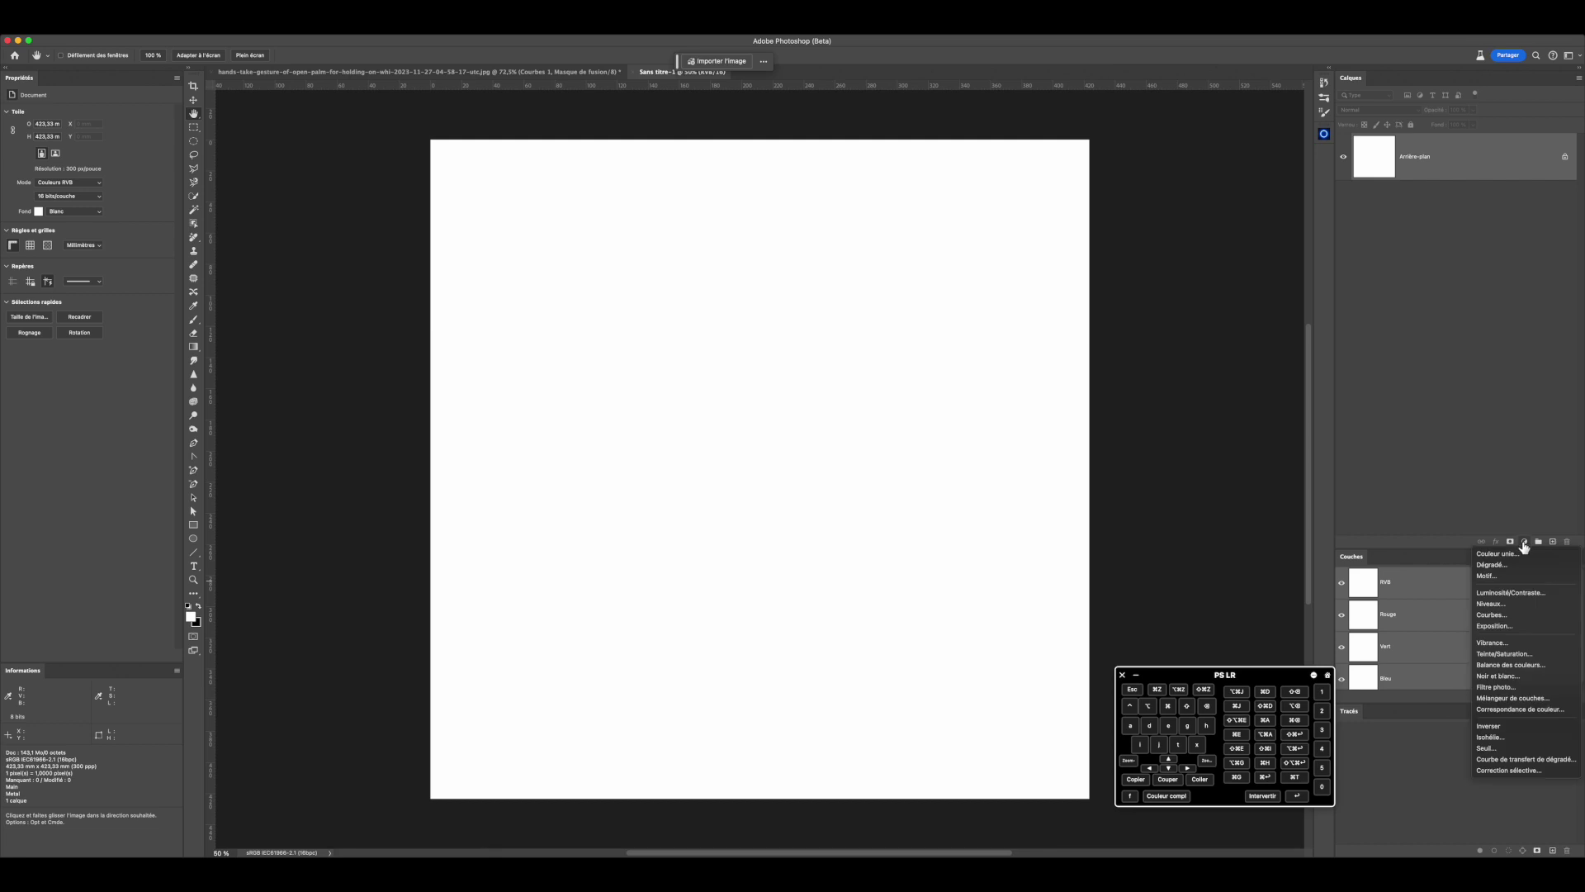
click(1491, 565)
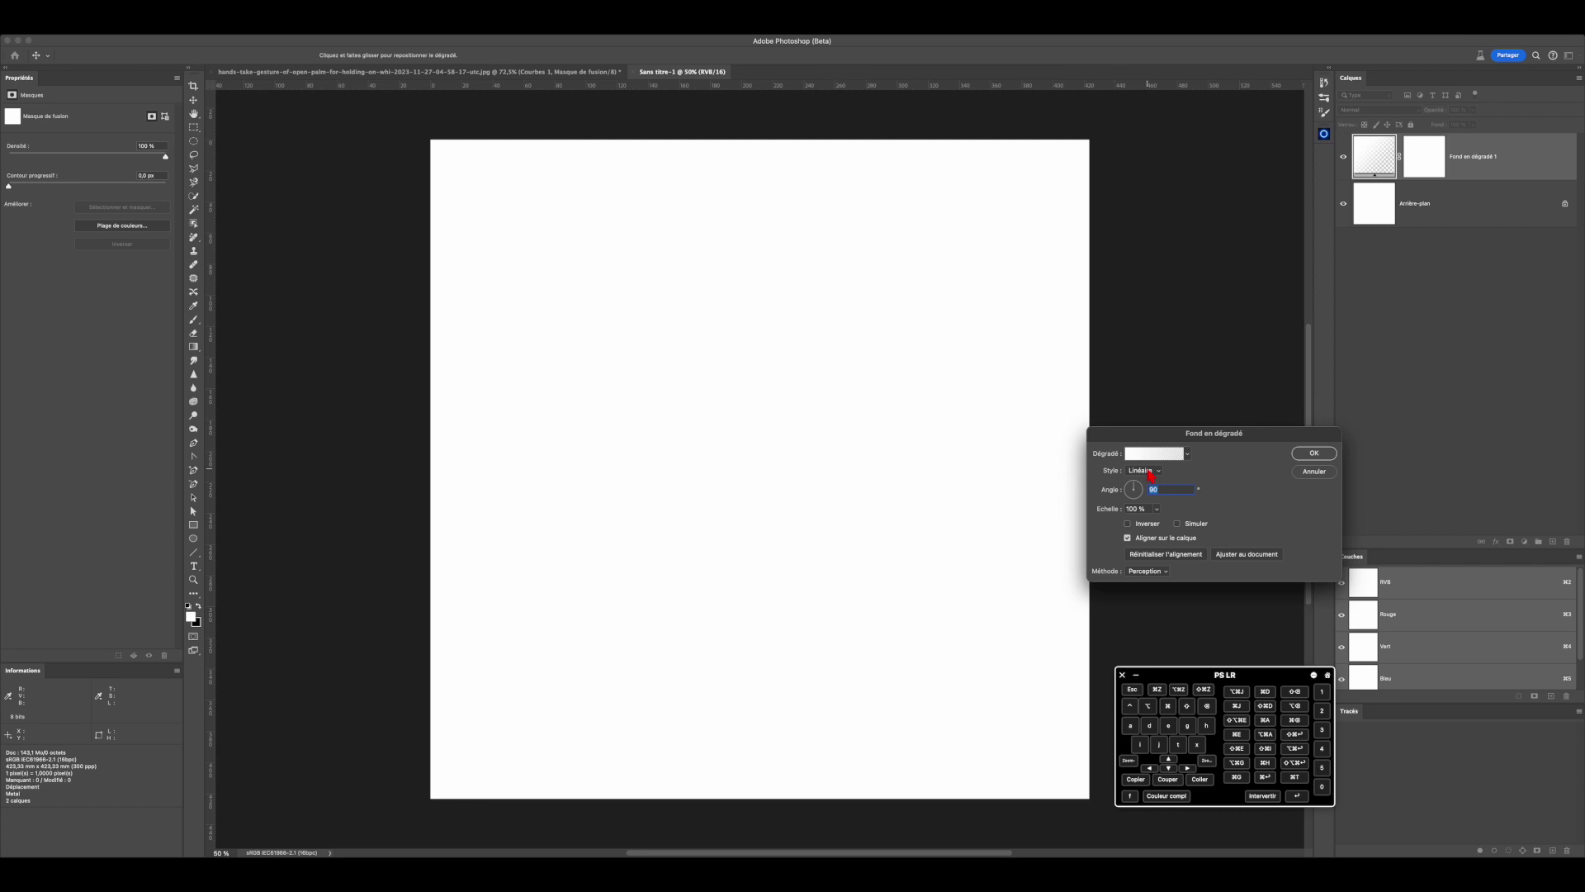
click(1151, 471)
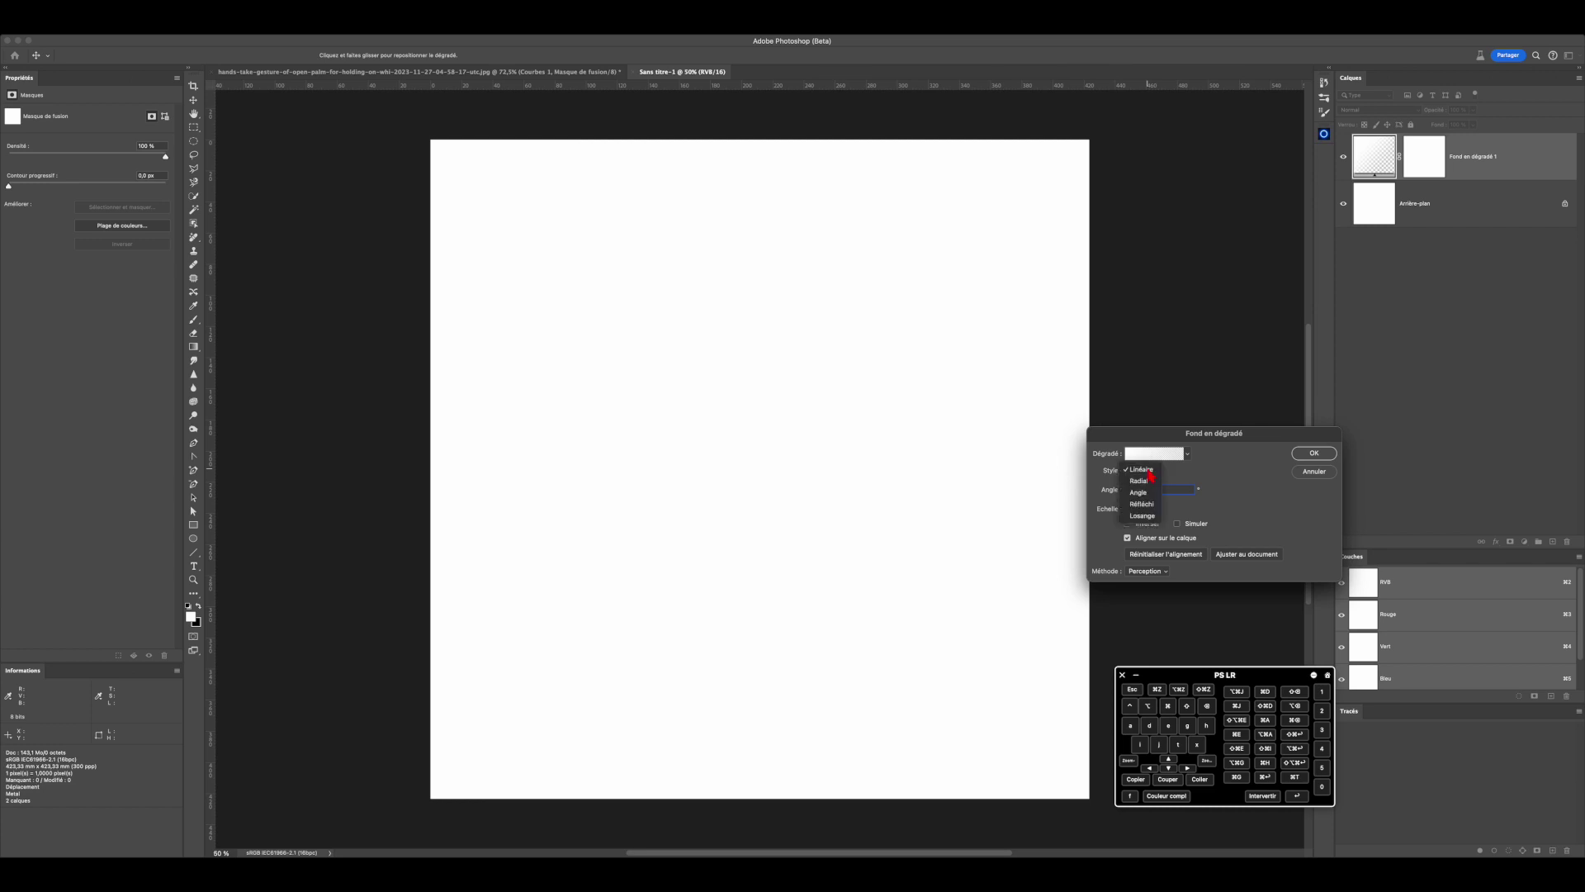
click(1150, 493)
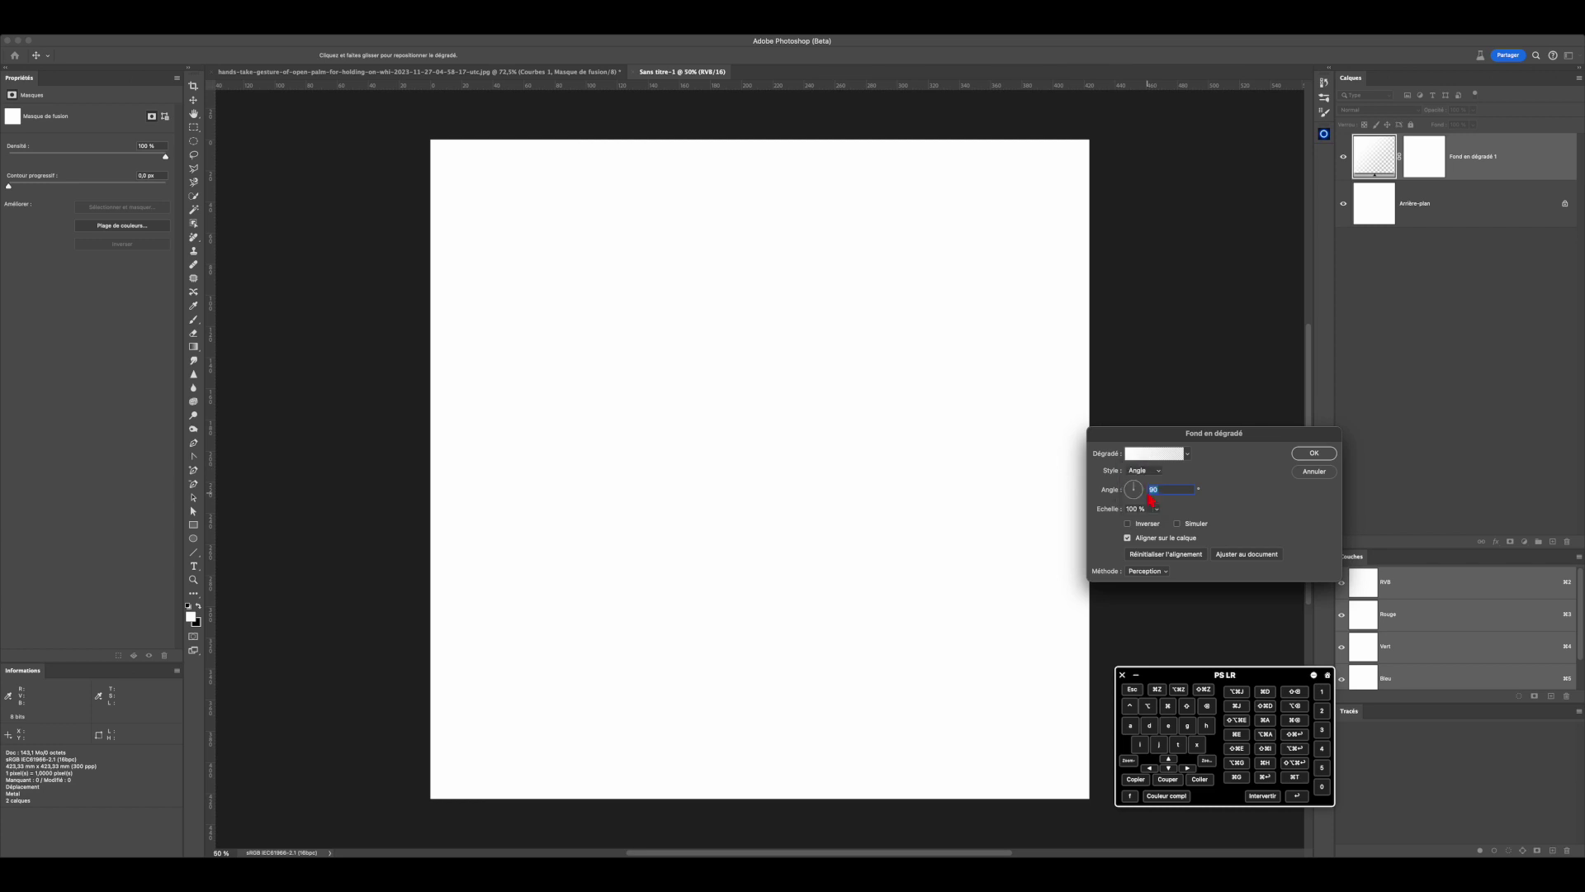
Step: Change the fill's gradient type to Bruit (noise) and enable added transparency
click(1159, 454)
click(944, 357)
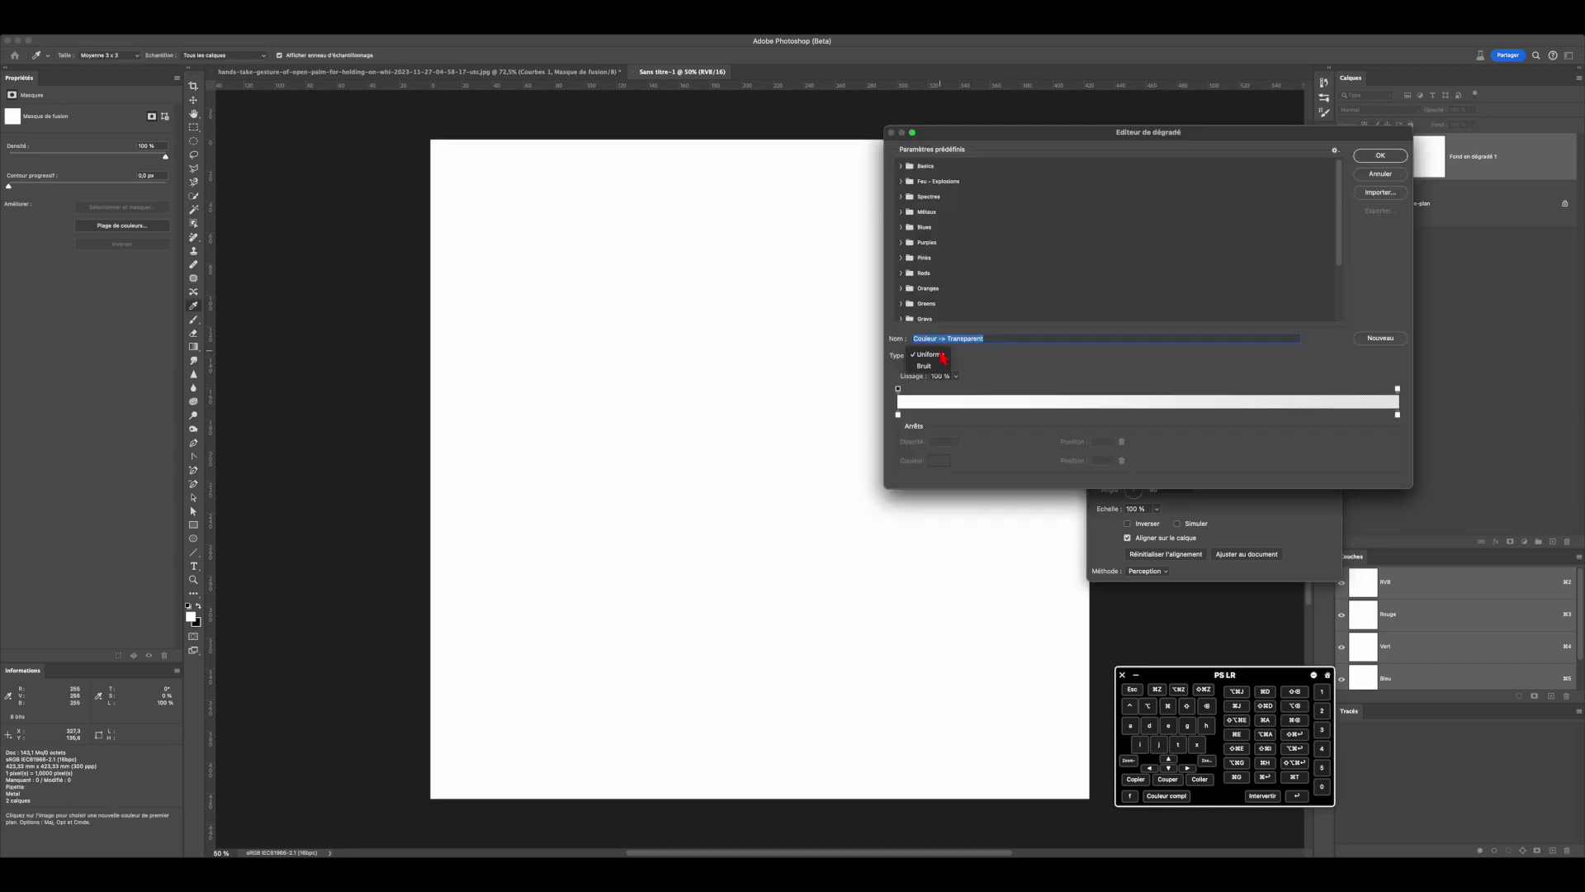
click(926, 365)
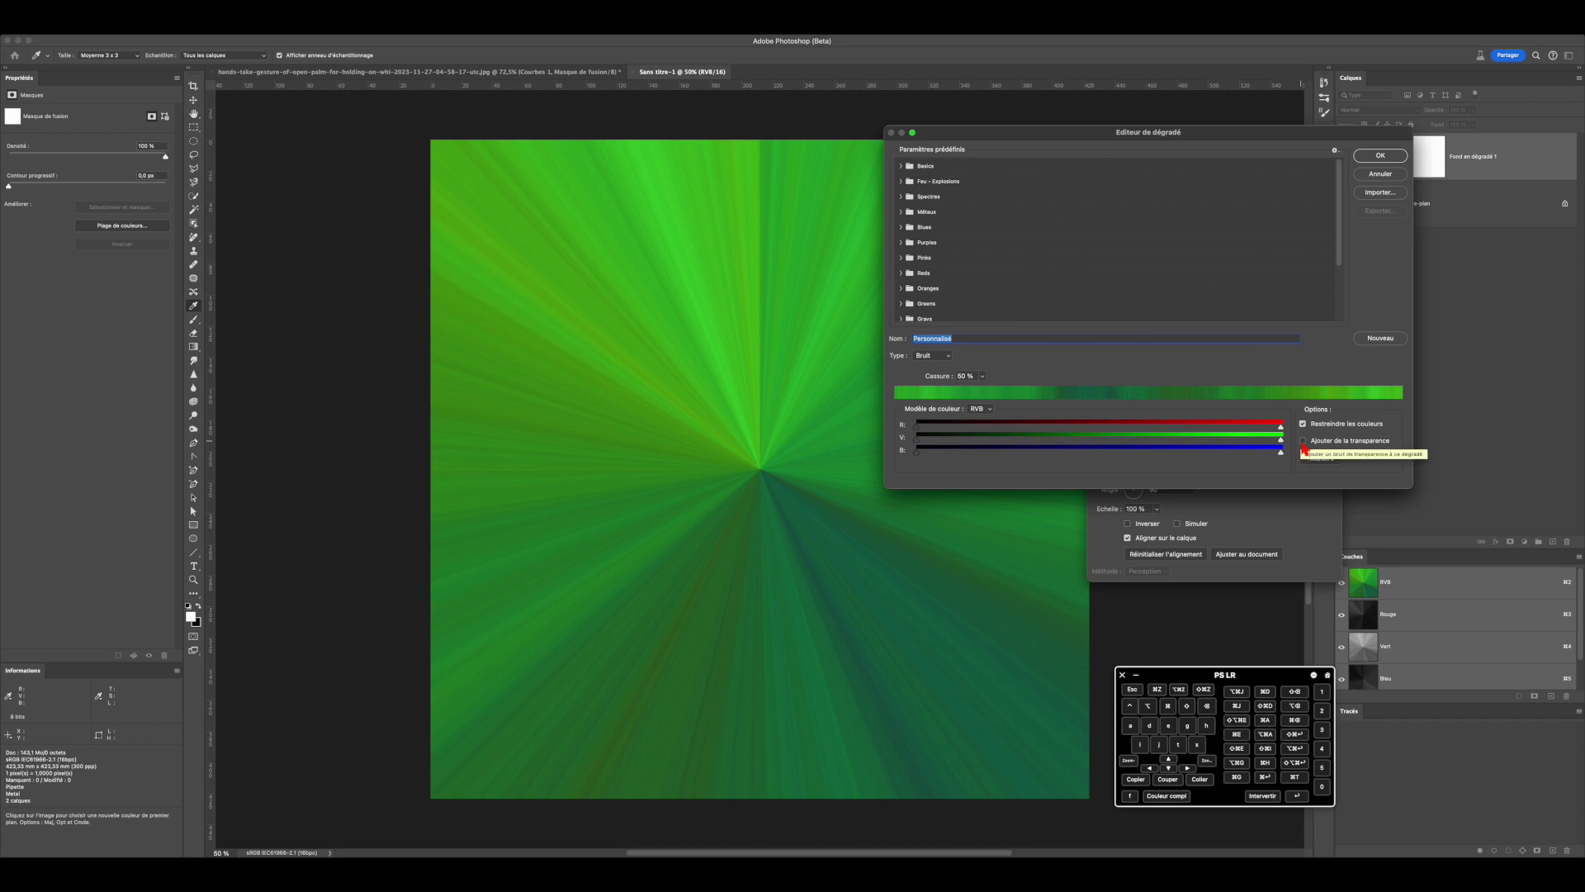
click(1303, 441)
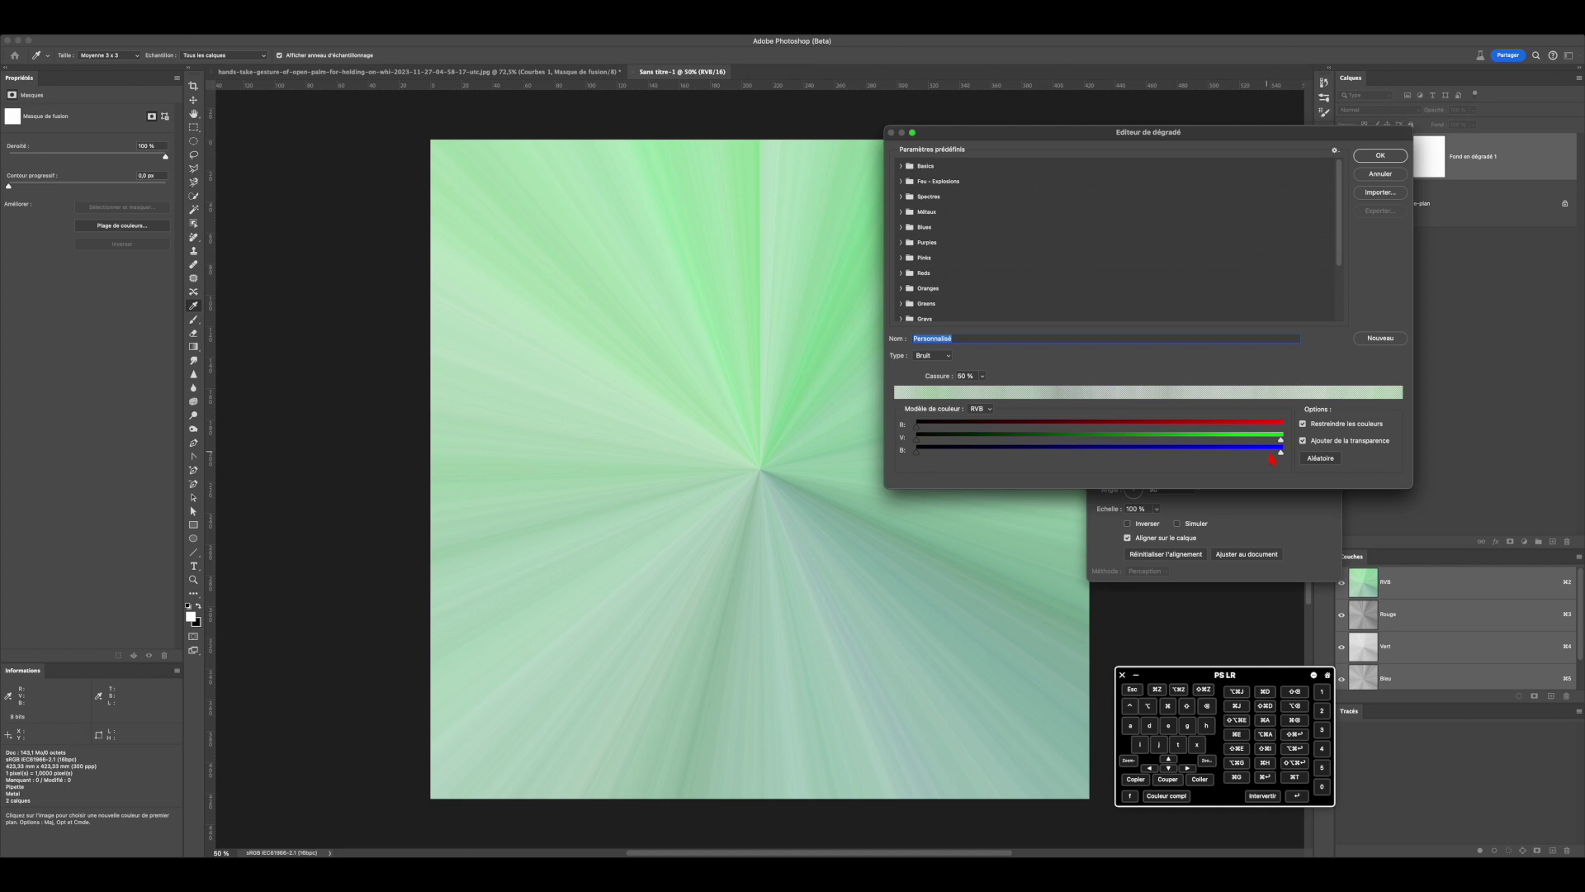
Step: Turn the noise gradient grey by reducing the red, green and blue ranges to zero, and set its roughness to 81 %
drag(1281, 441, 915, 443)
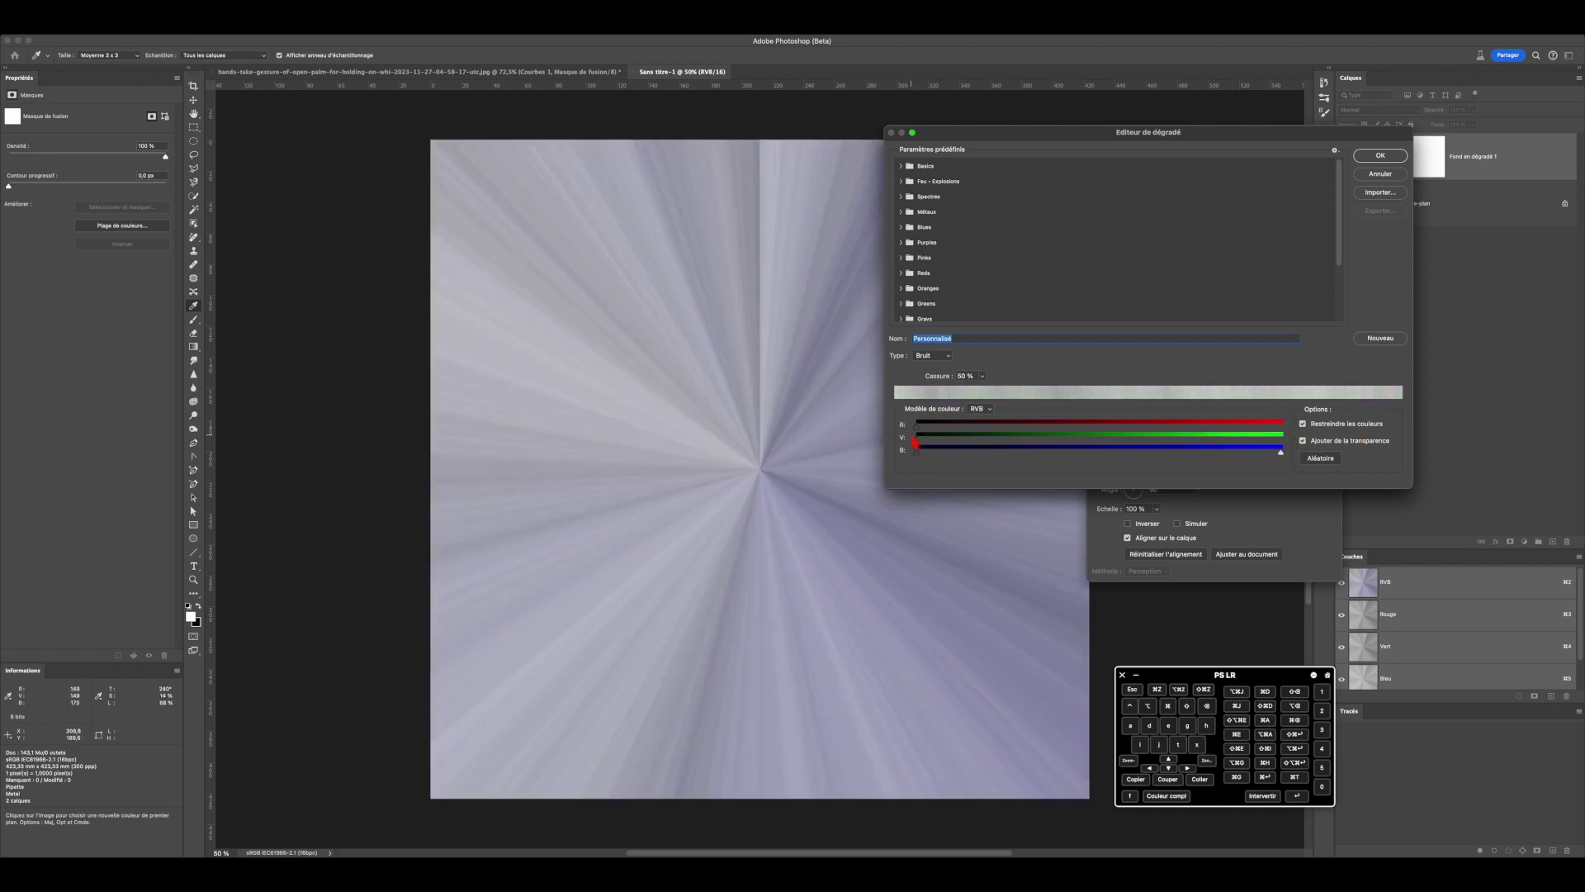
drag(1281, 452, 915, 453)
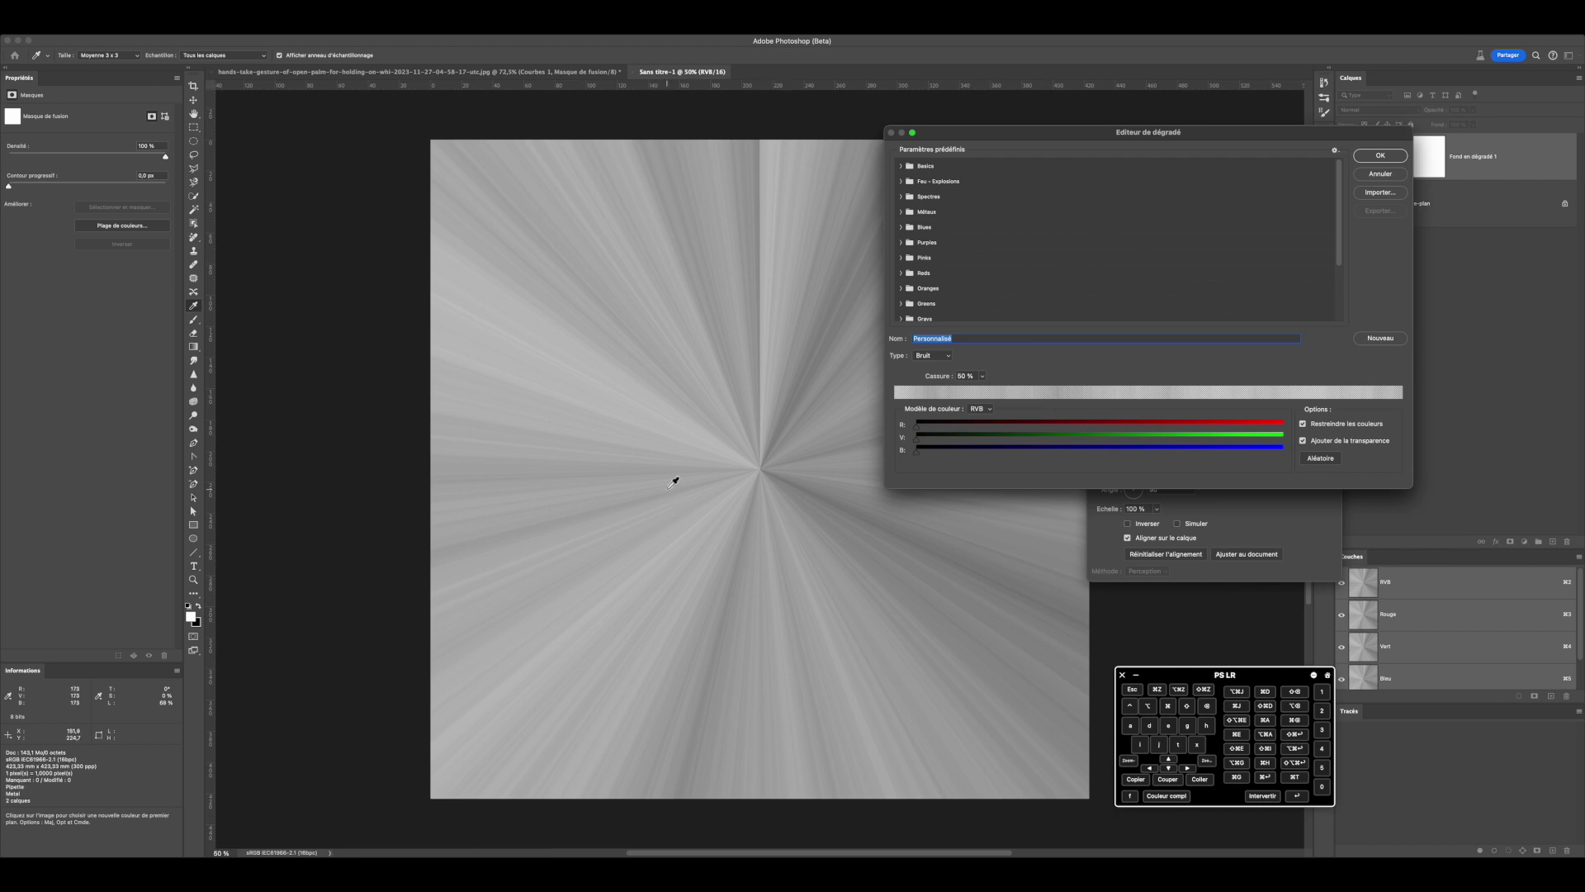
drag(982, 375, 1184, 396)
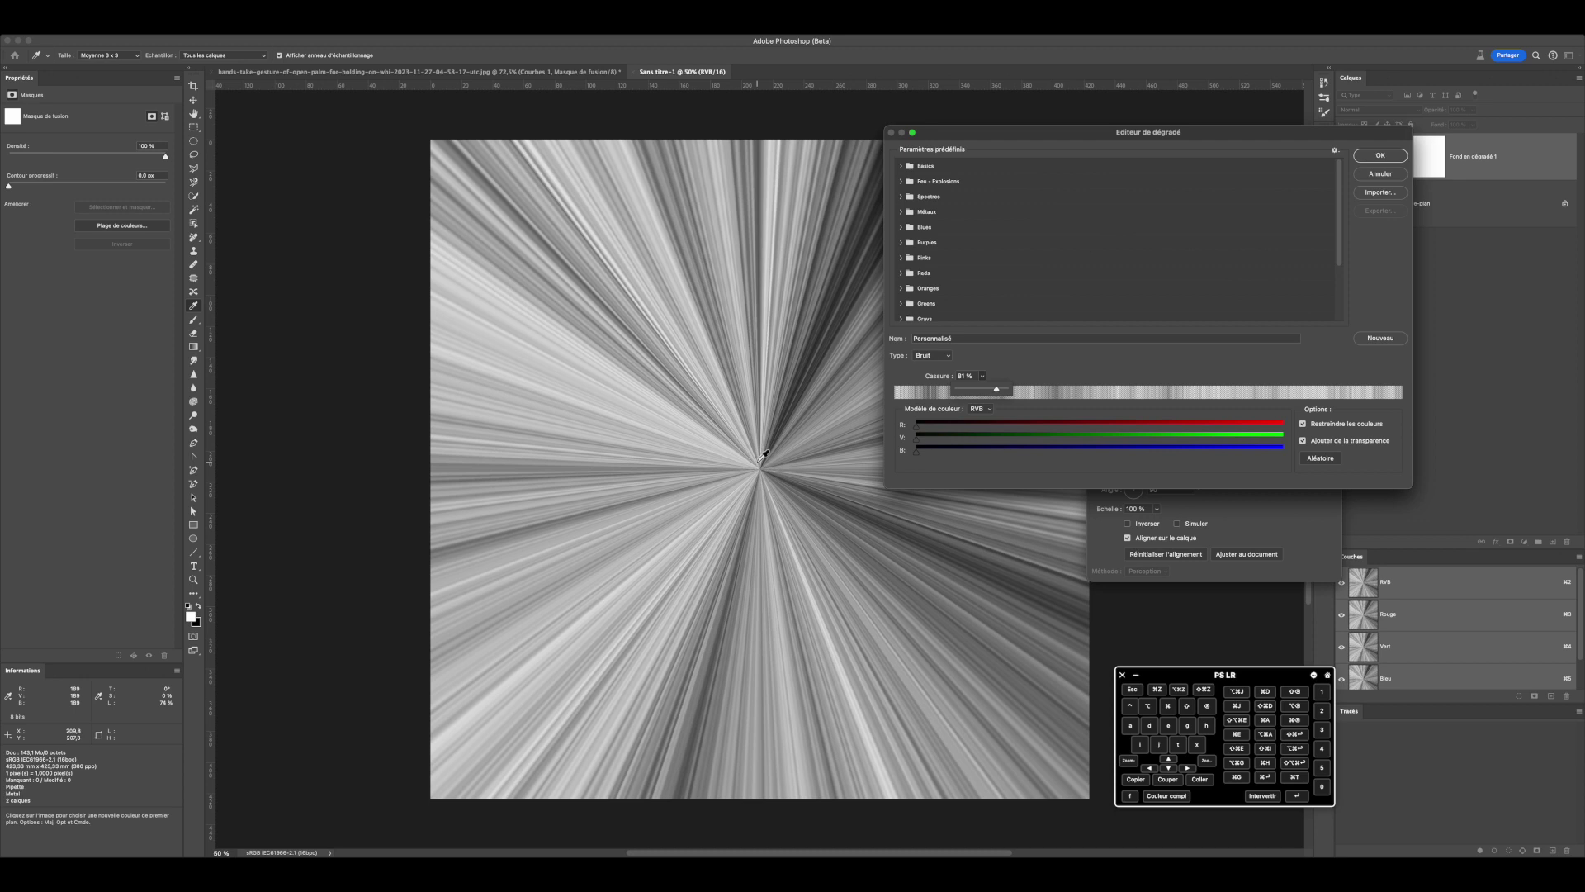
Step: Randomize the noise gradient until the ray pattern suits, then accept the gradient and the fill layer
click(1322, 460)
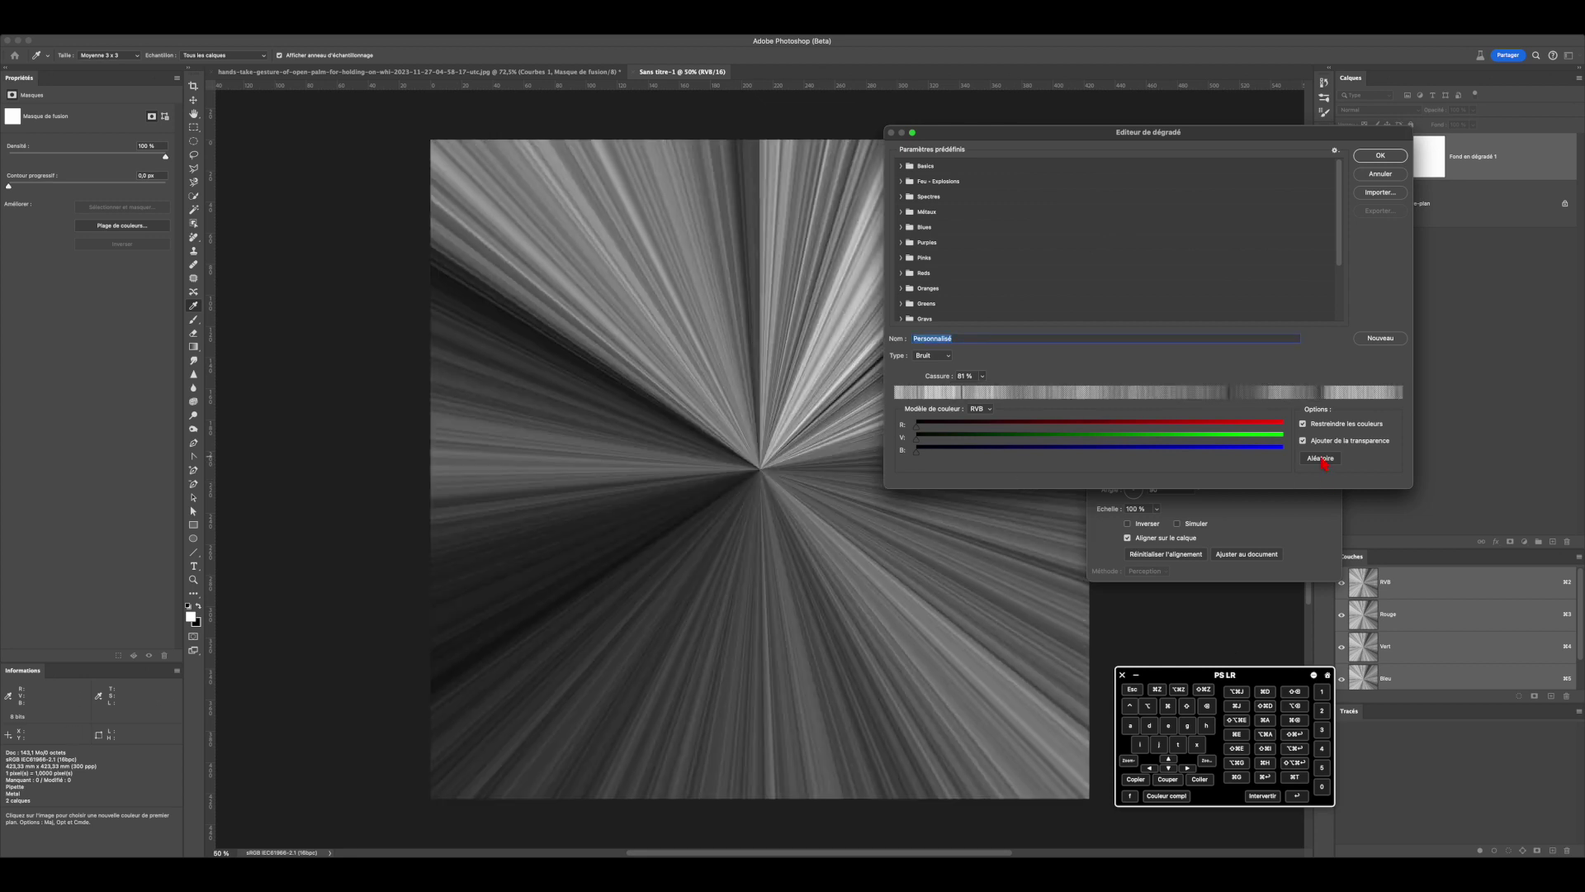
click(1322, 459)
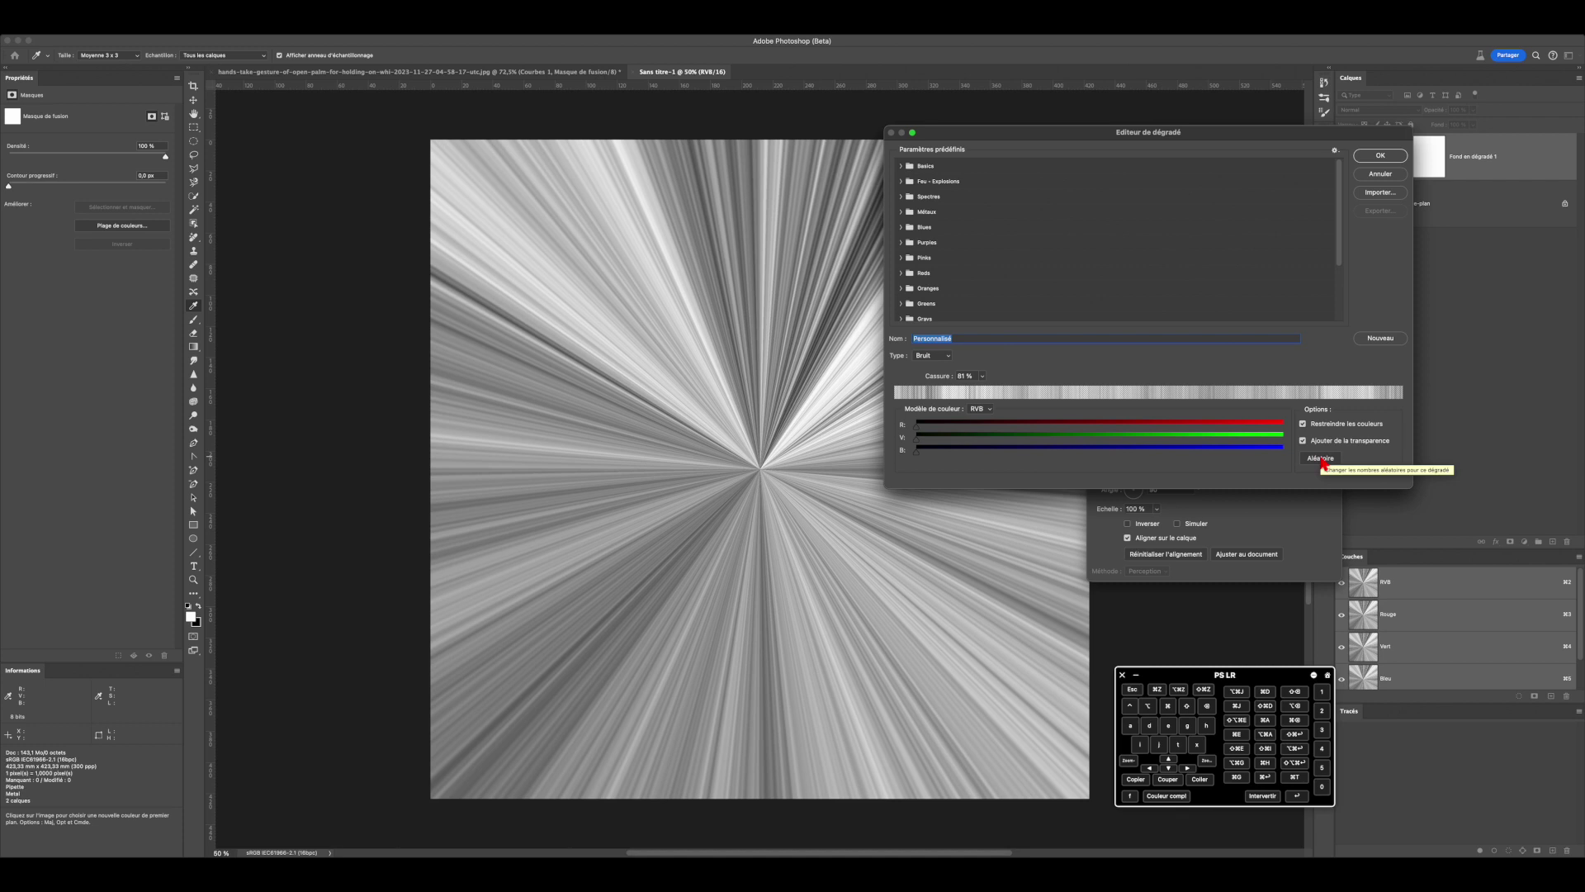
click(1365, 162)
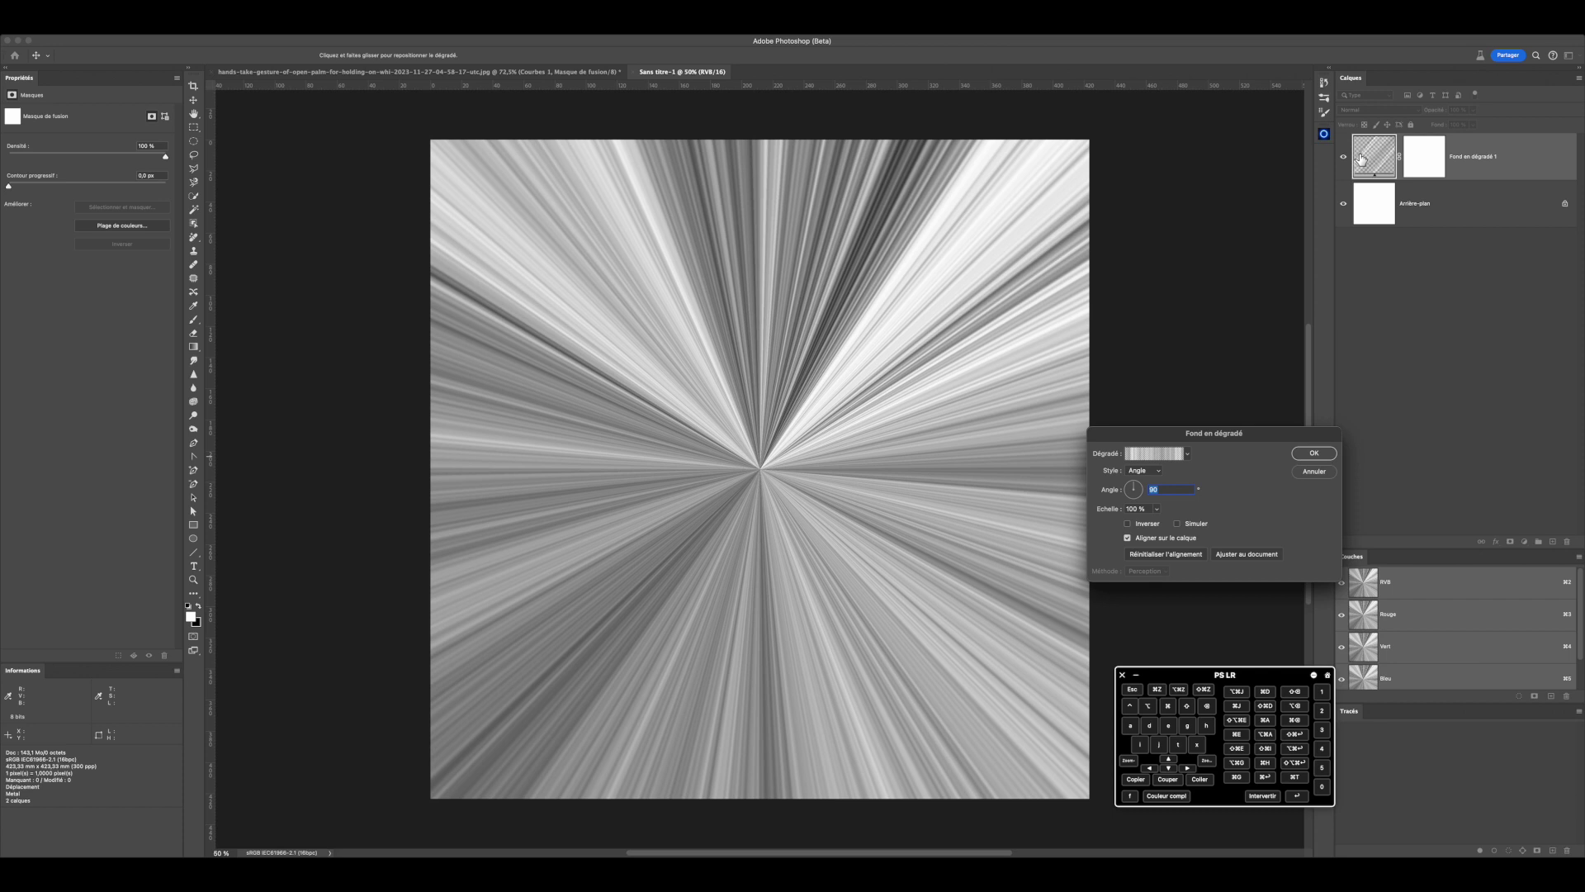
click(1315, 453)
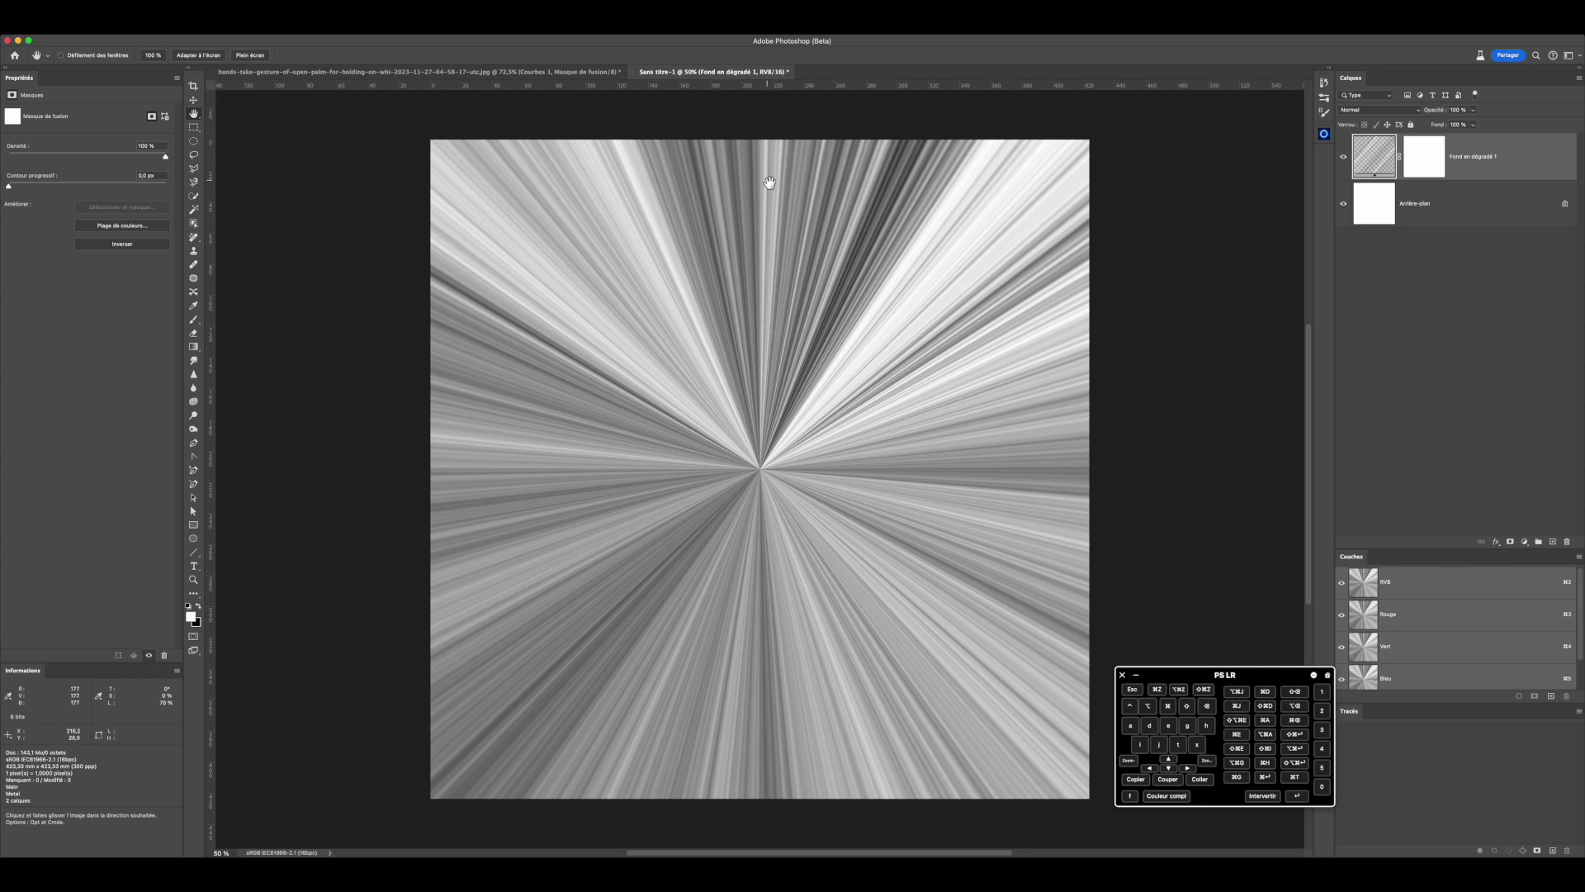
Step: Fade the rays by filling the gradient layer's mask with a radial gradient from the burst's centre almost to the canvas edge
click(1429, 160)
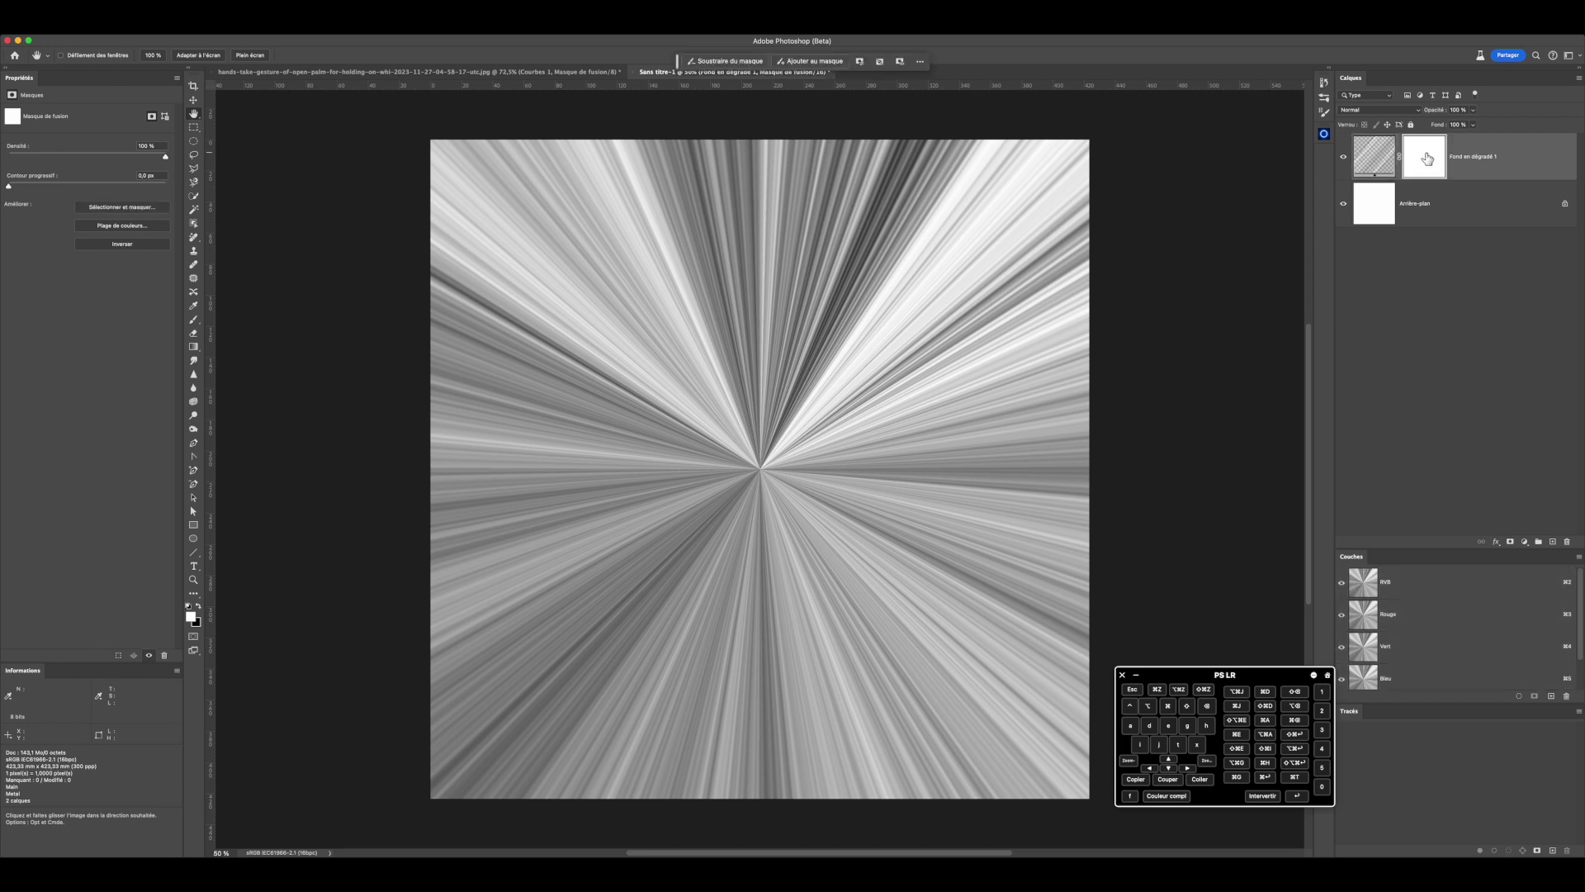
click(193, 348)
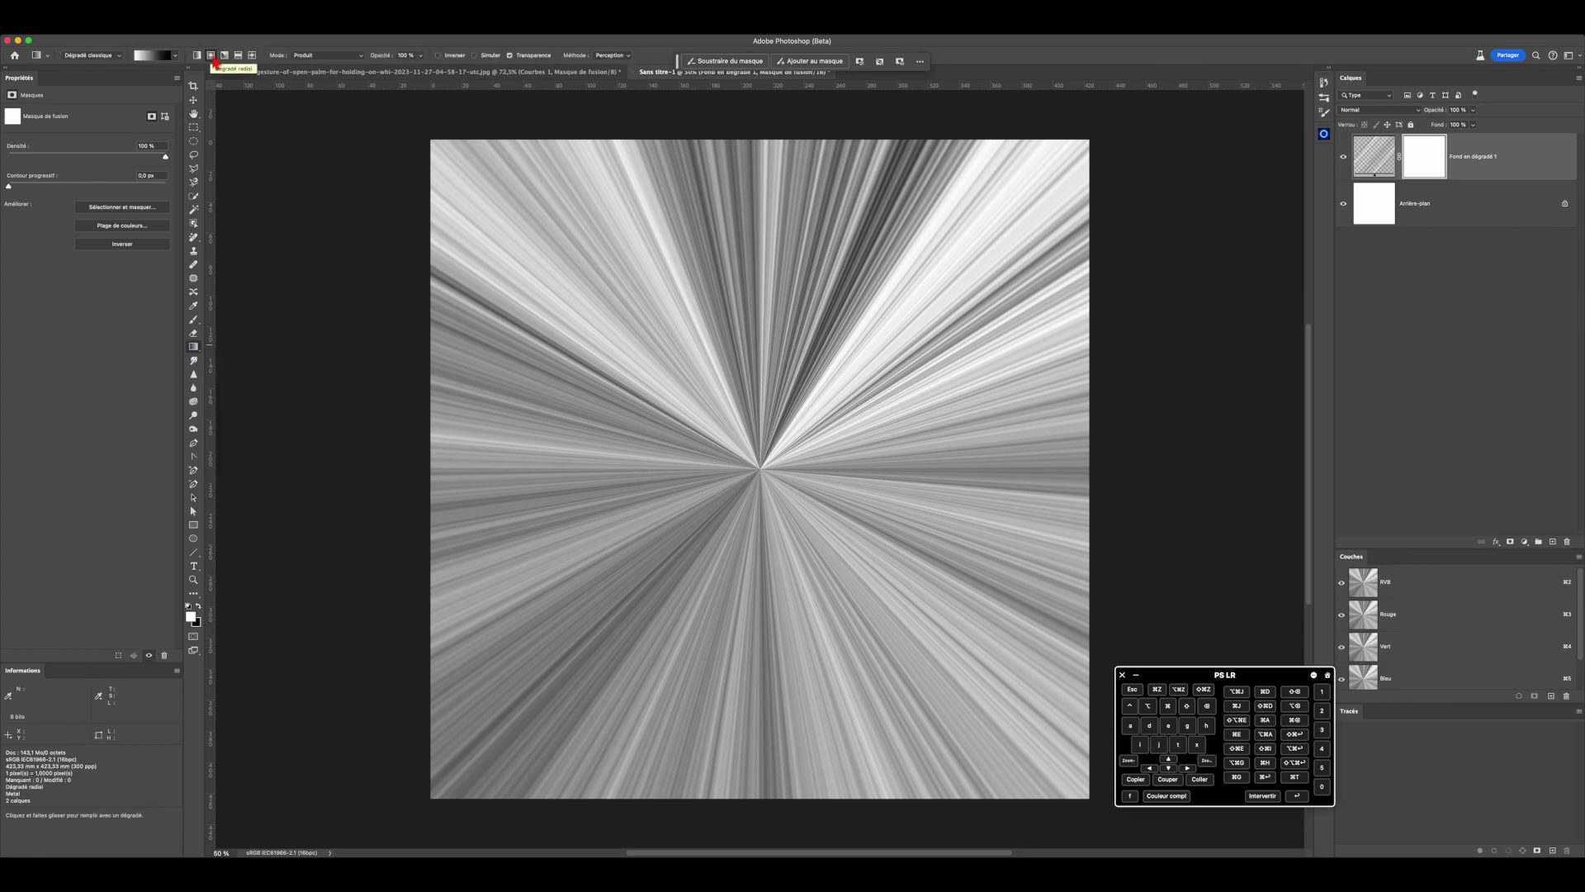
drag(758, 470, 758, 176)
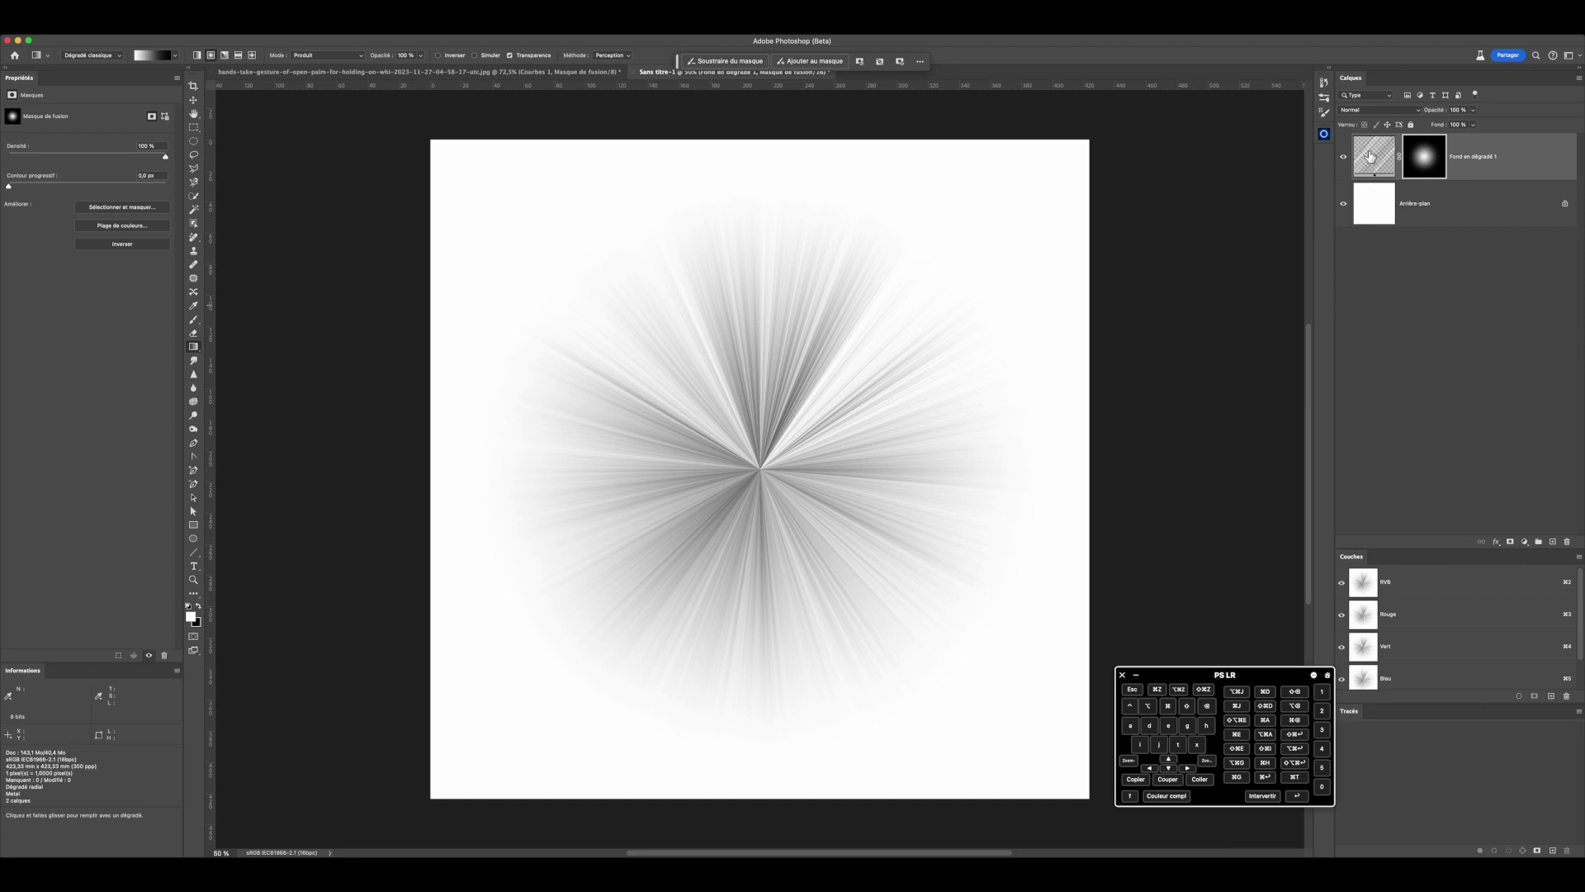
Step: Duplicate the masked gradient layer Fond en dégradé 1 and set the copy's gradient style to Radial
drag(1371, 157, 1553, 543)
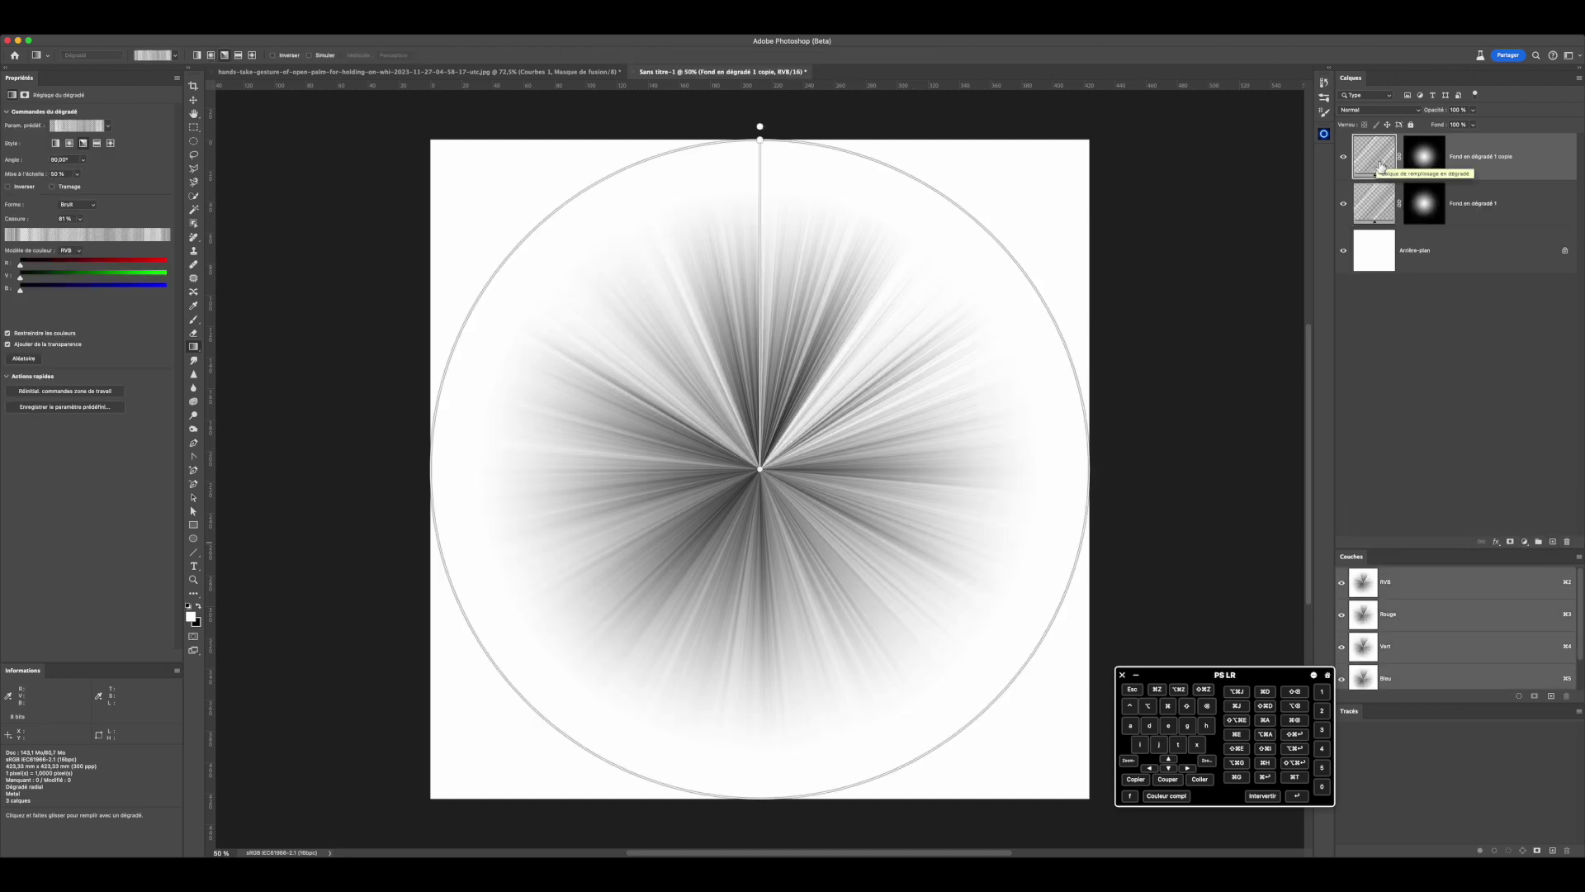
double_click(1378, 165)
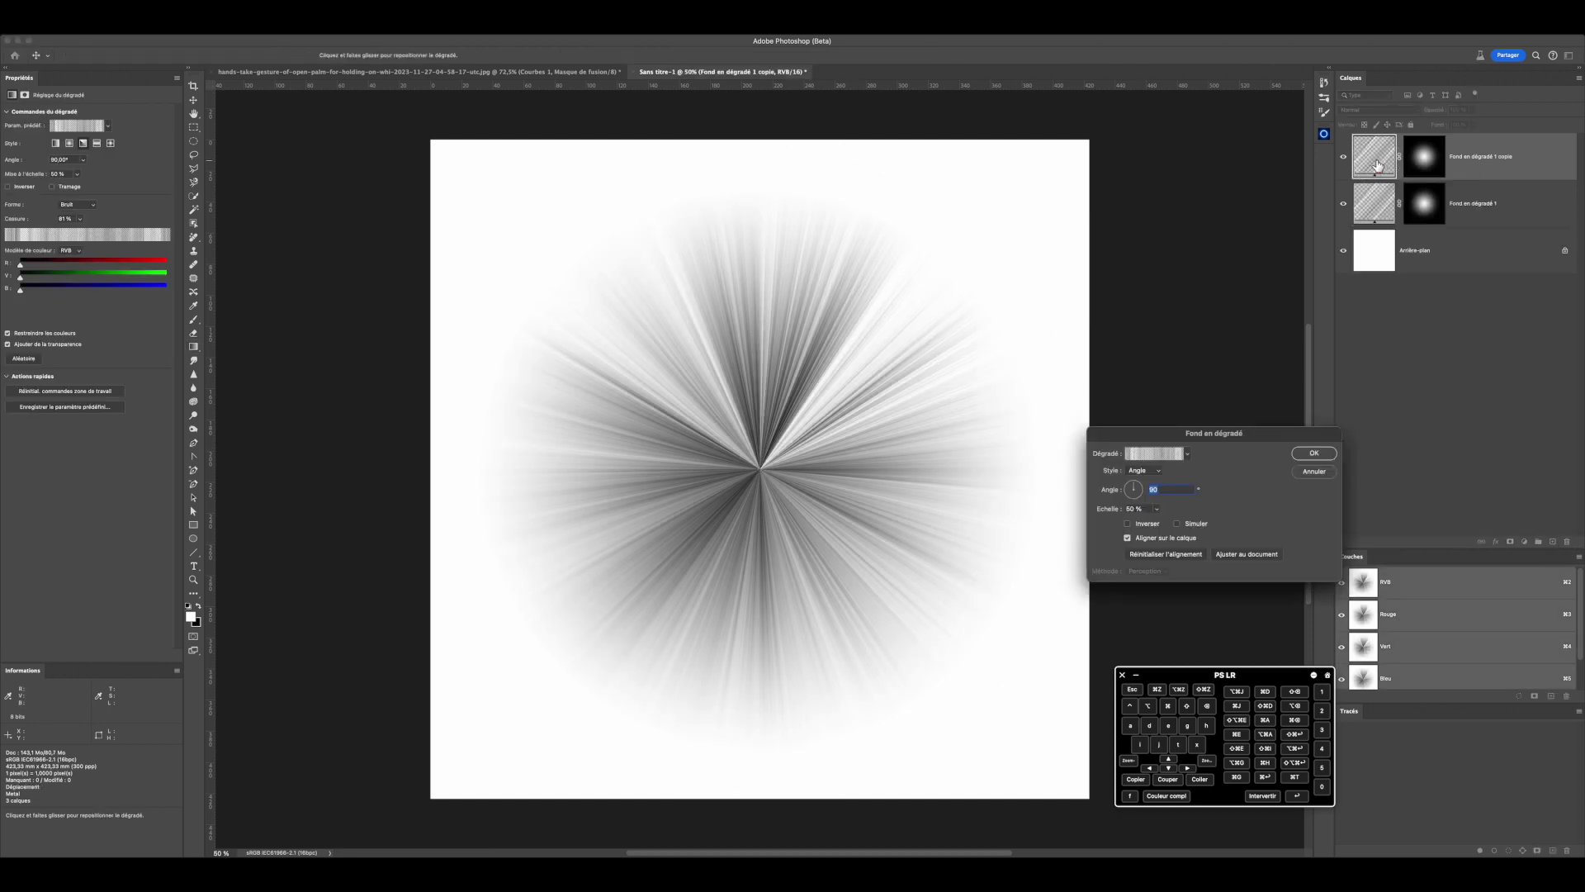
click(1141, 473)
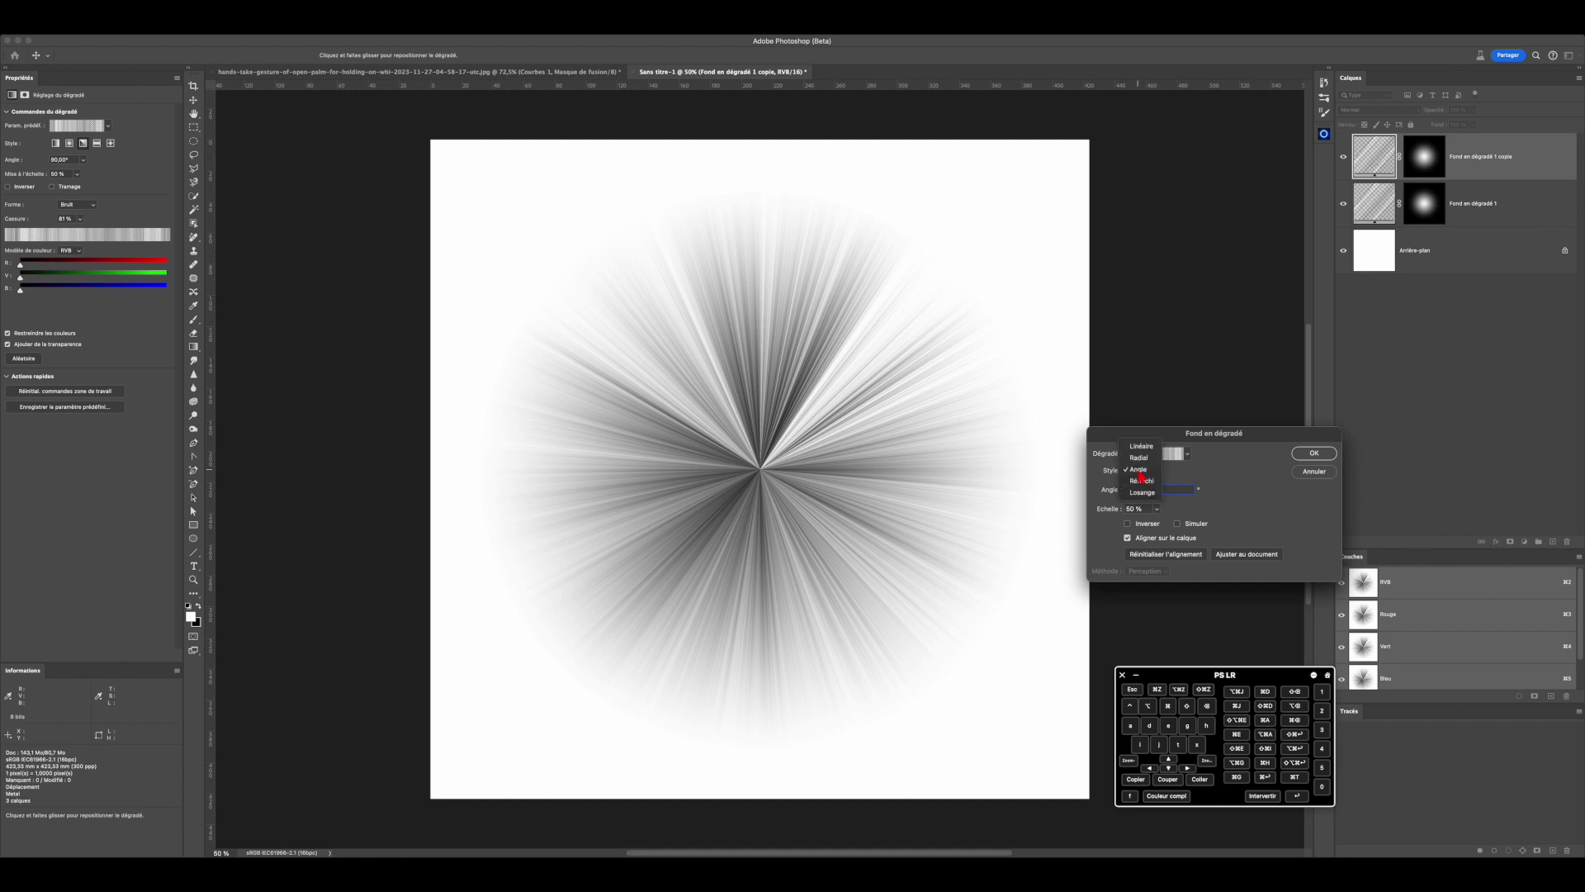
click(1139, 458)
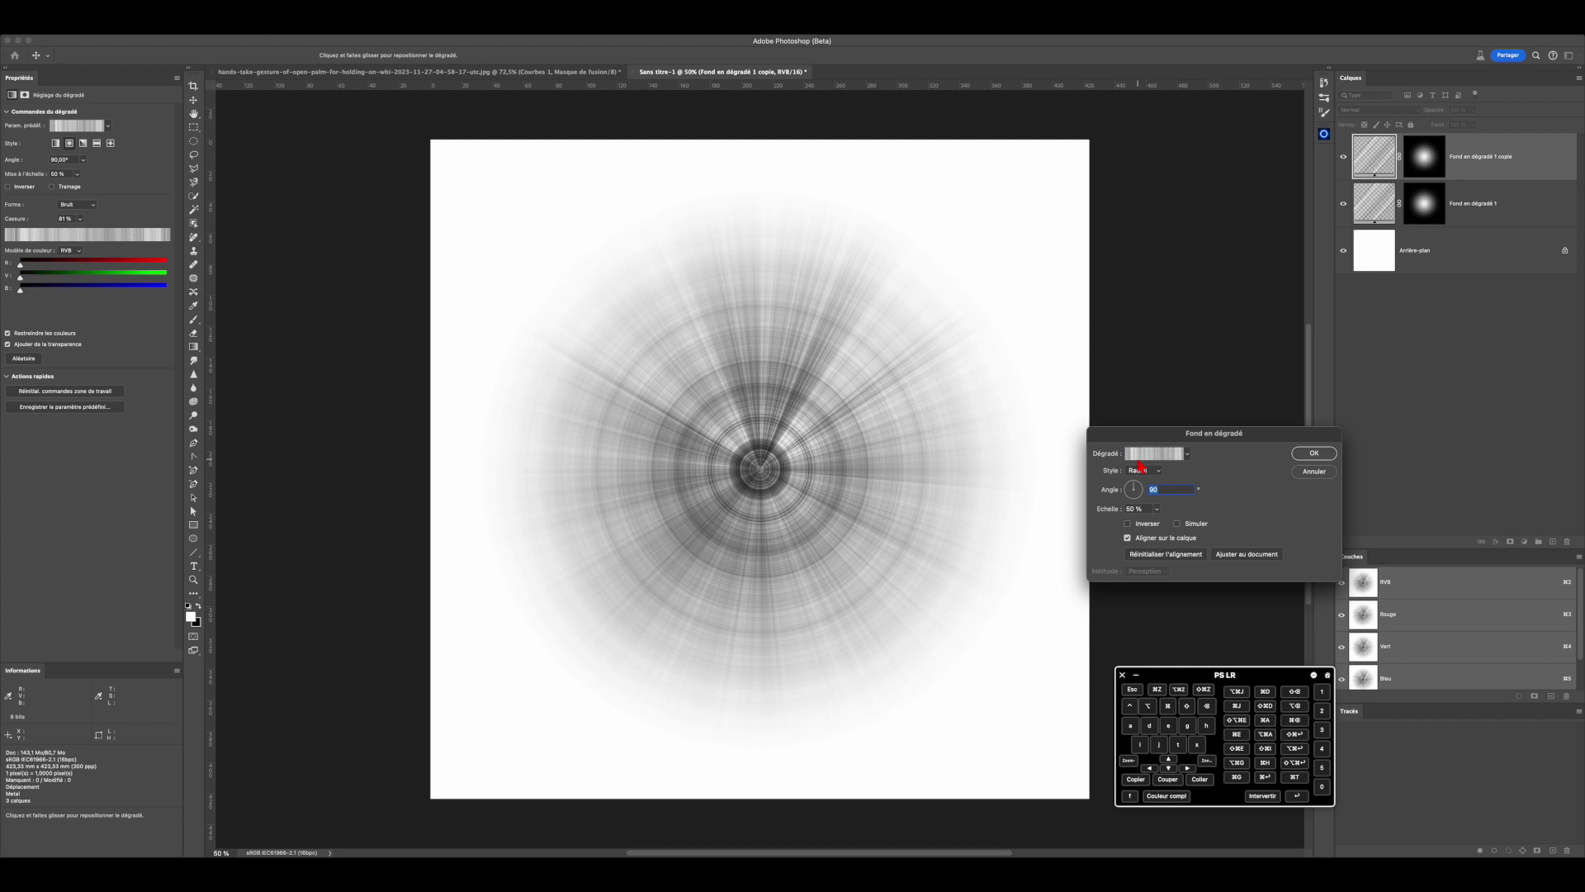
Step: Change the copied radial fill's gradient type to Uniforme with a black starting colour fading to white, and accept the fill
click(1156, 454)
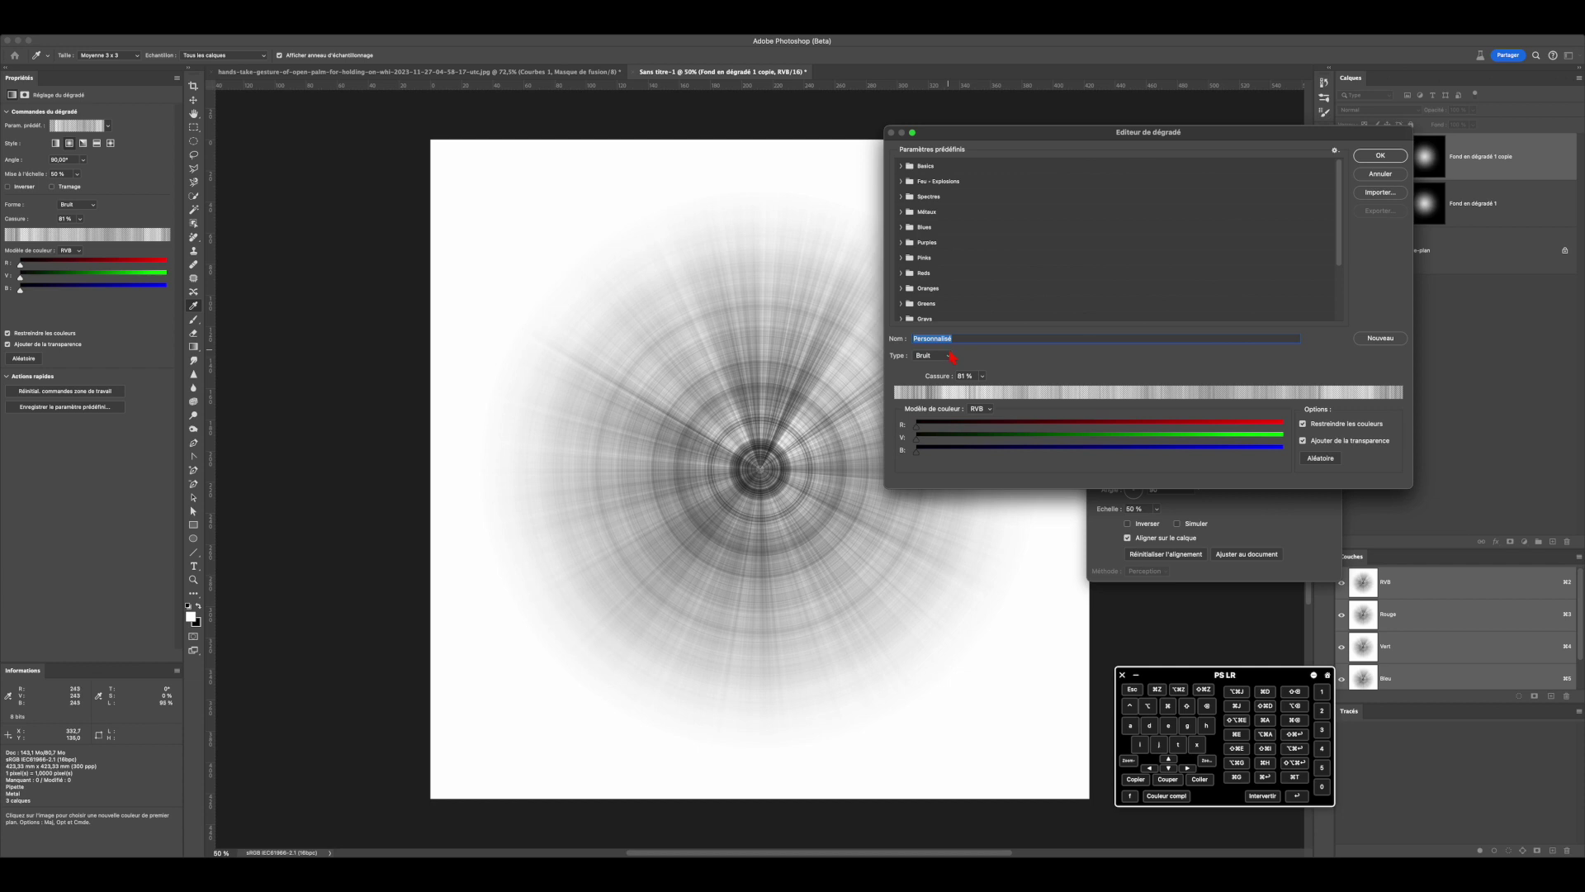
click(933, 355)
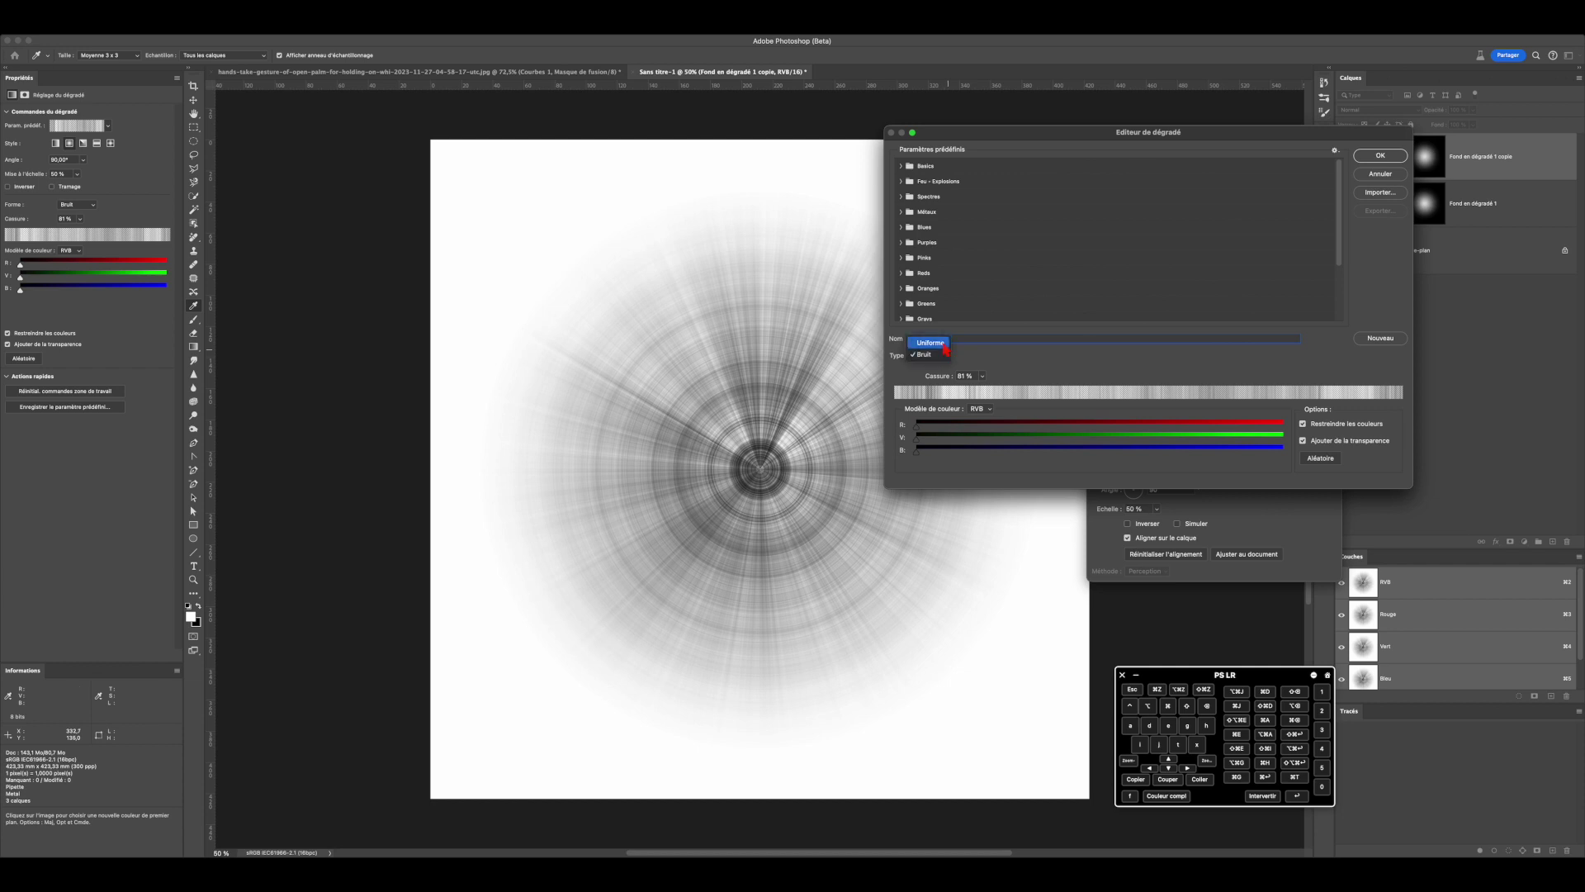
click(944, 342)
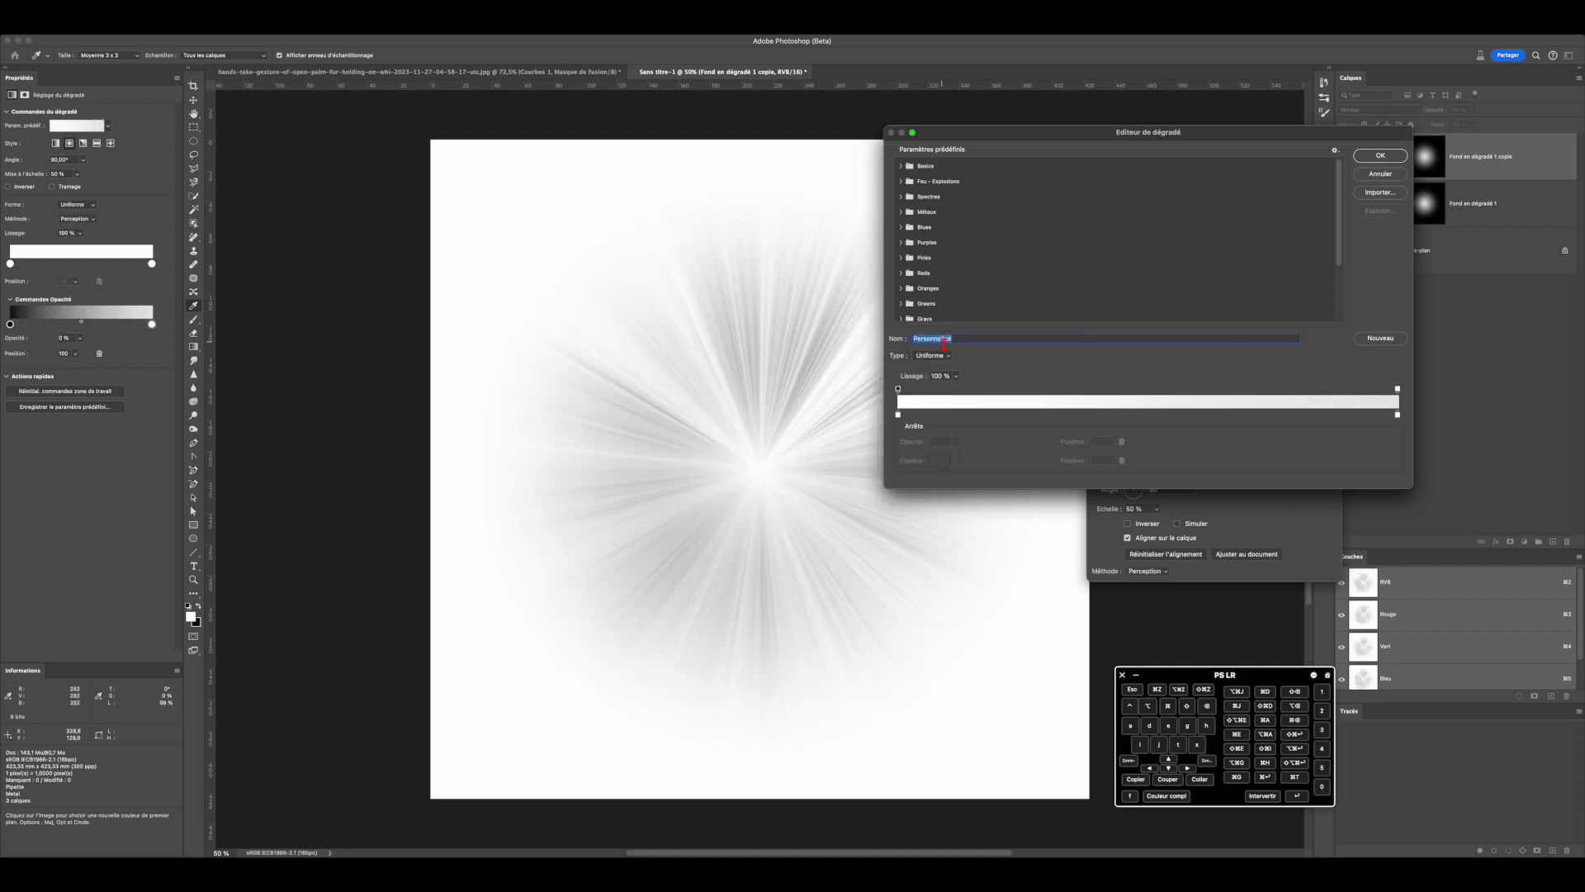
click(898, 417)
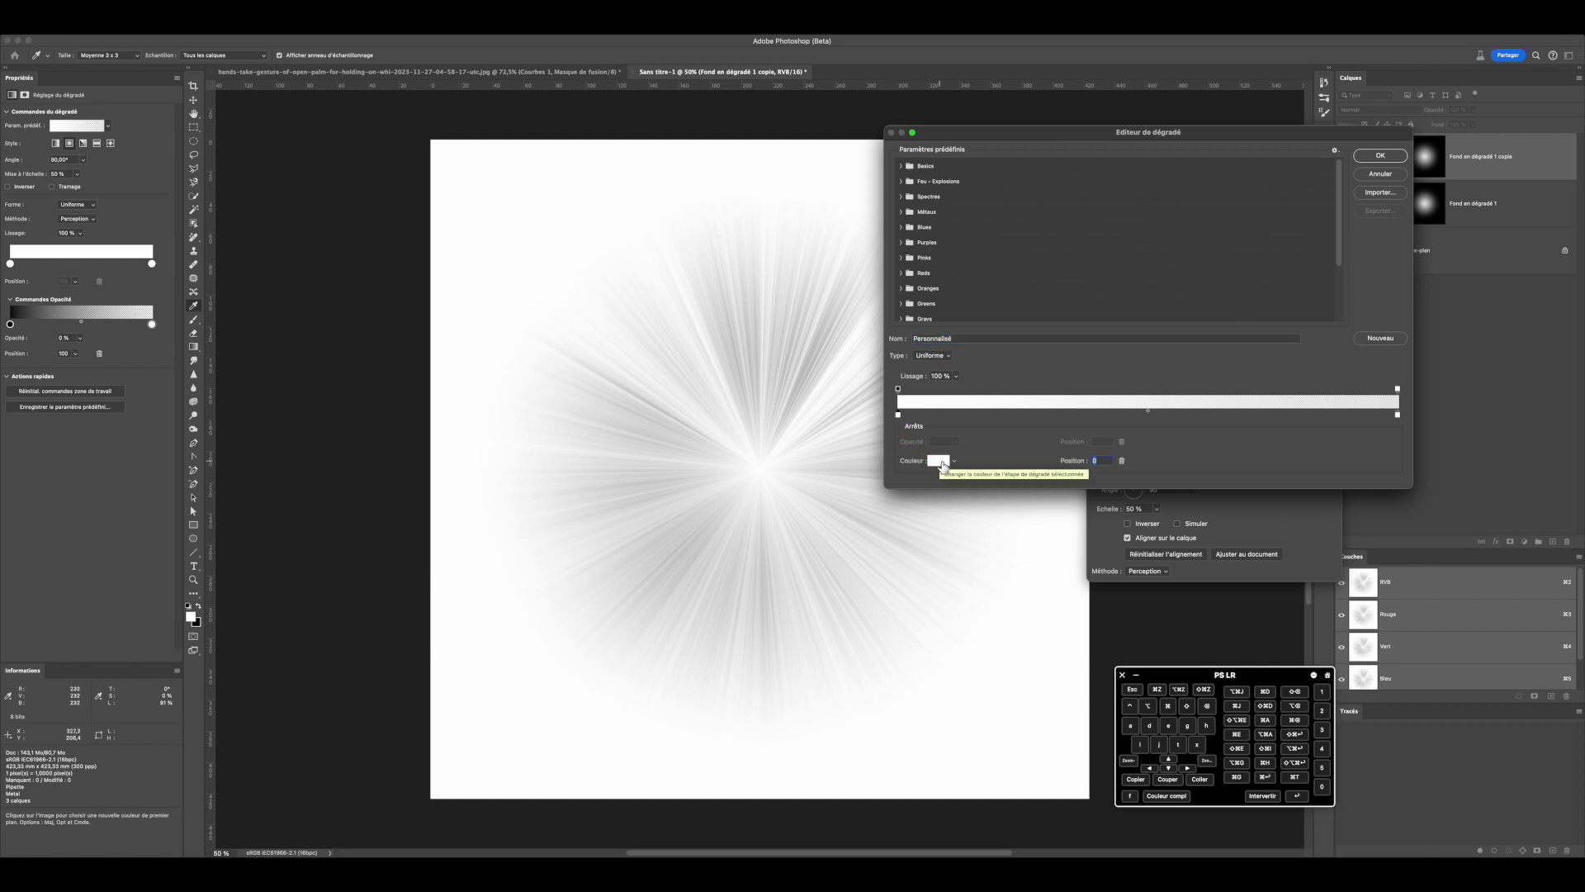
click(940, 460)
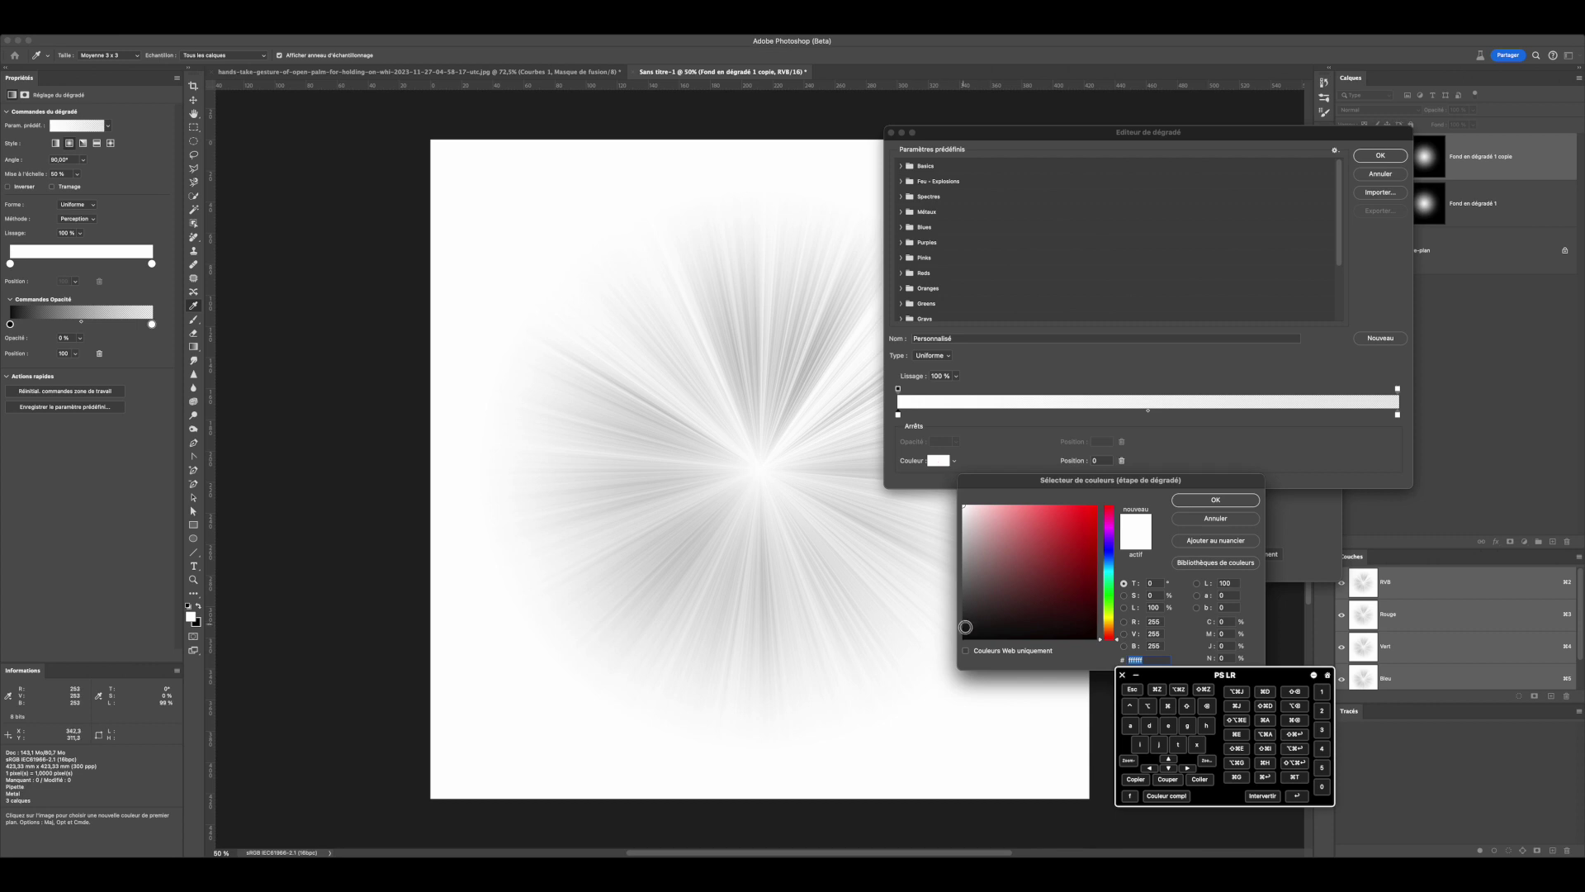
click(963, 638)
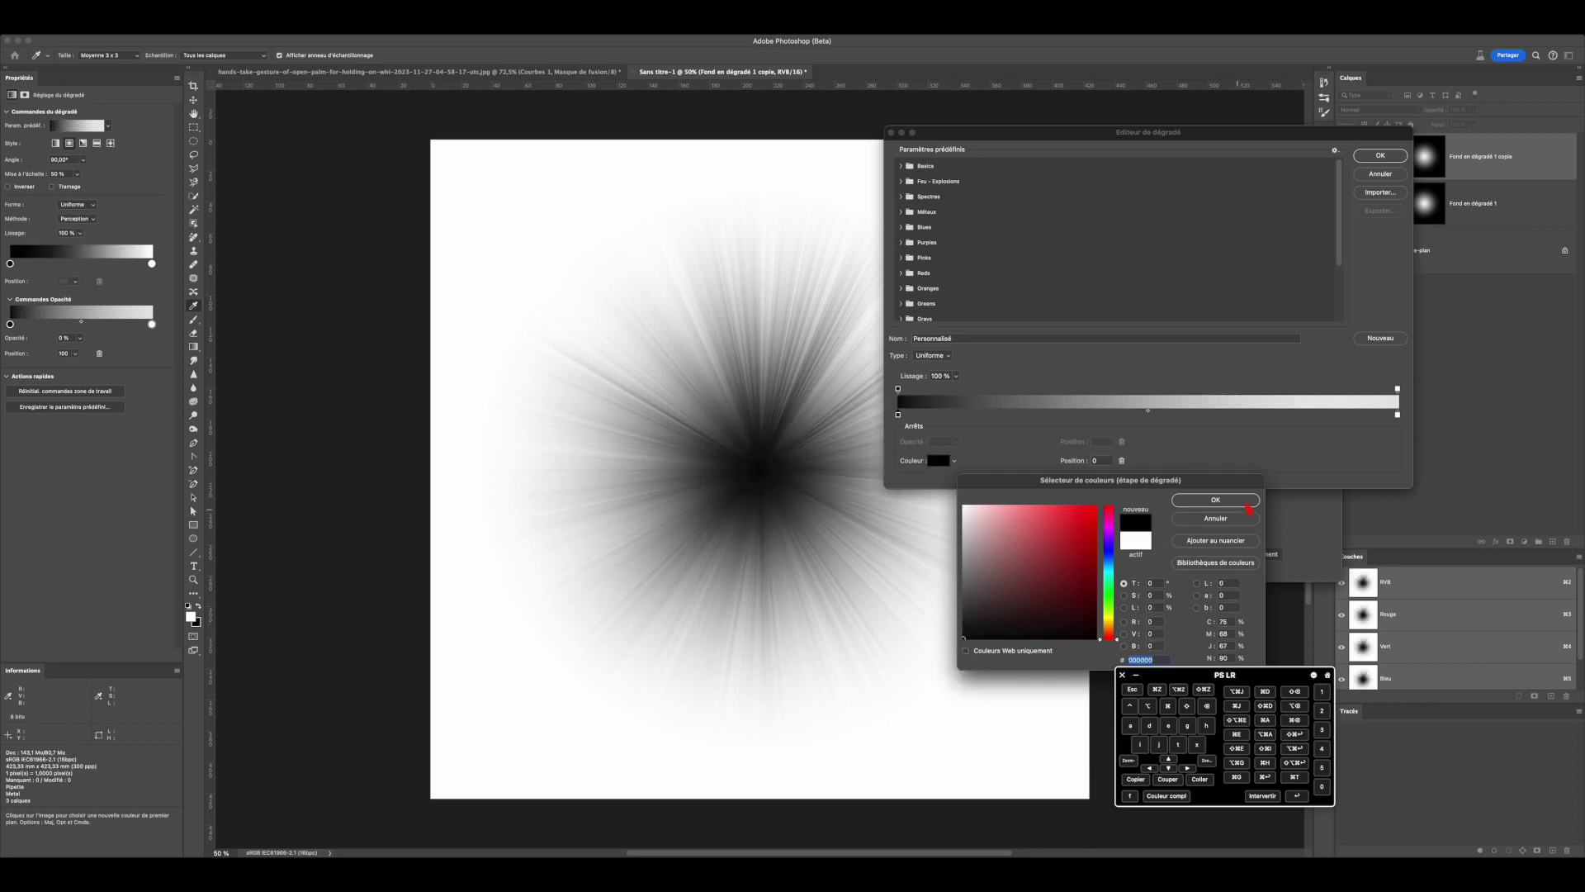
click(1228, 501)
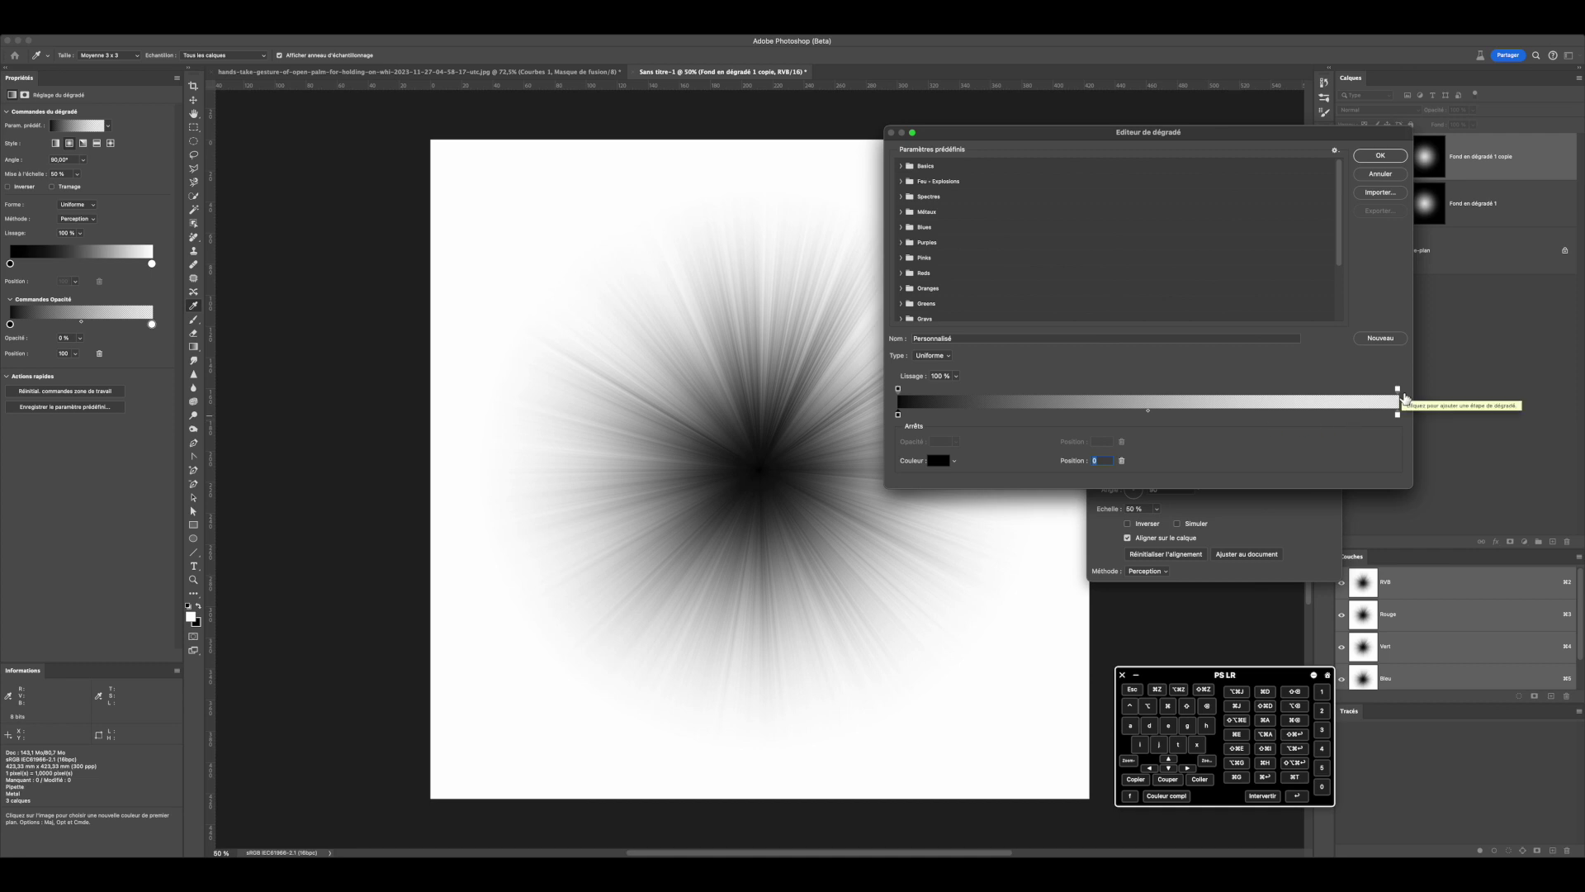
click(1400, 158)
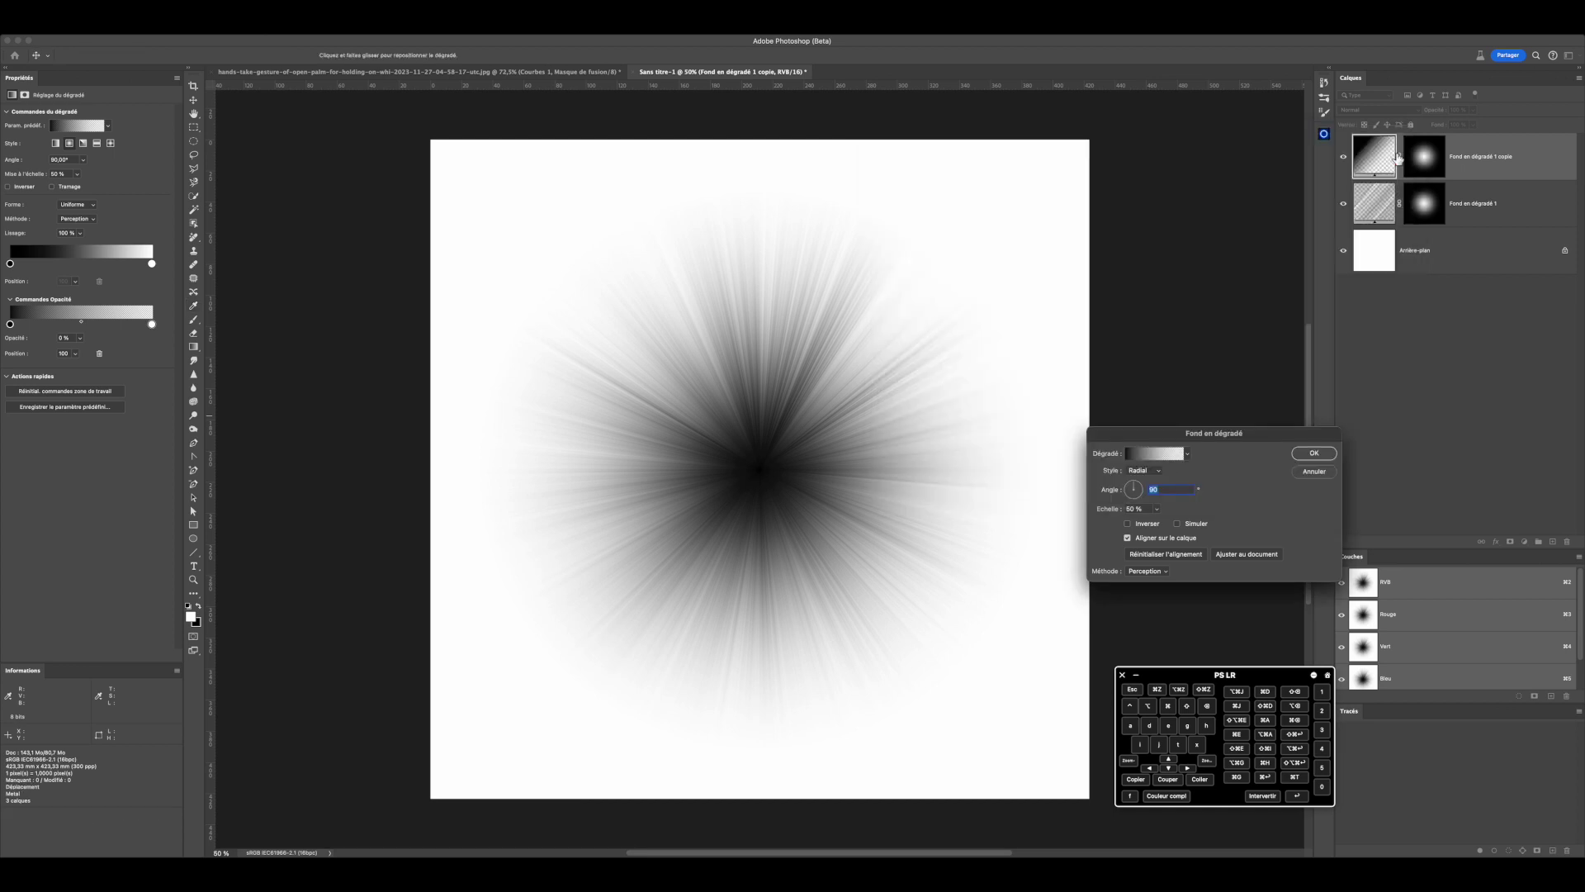
click(1315, 454)
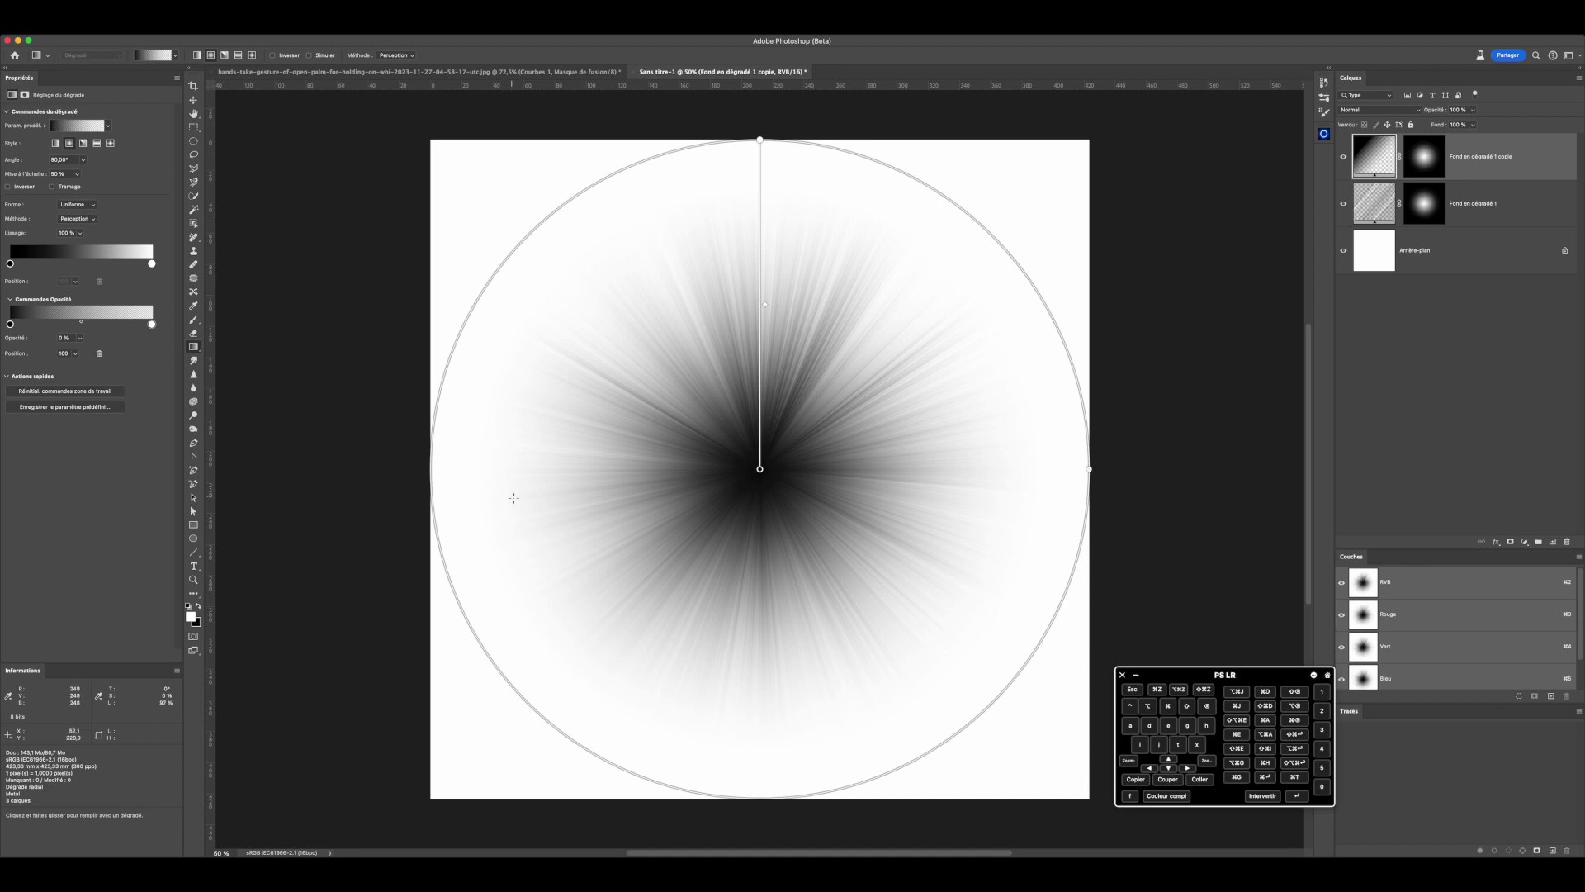
Step: Delete the Arrière-plan layer and combine both gradient fill layers into a single smart object
click(1399, 261)
drag(1398, 261, 1570, 542)
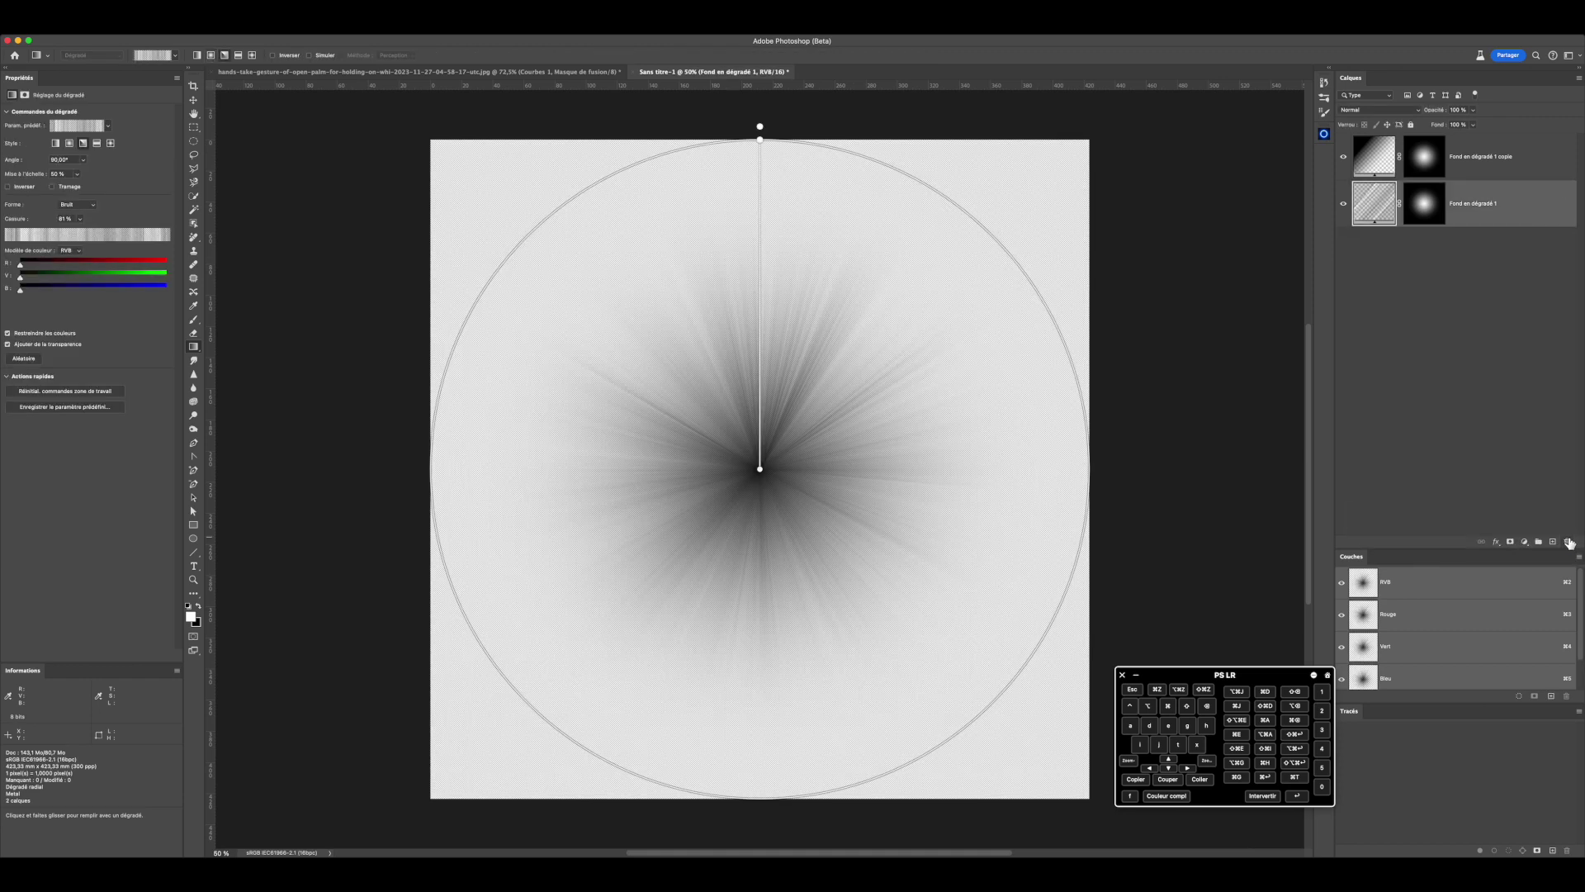
key(shift)
shift+click(1509, 171)
right_click(1506, 166)
click(1477, 343)
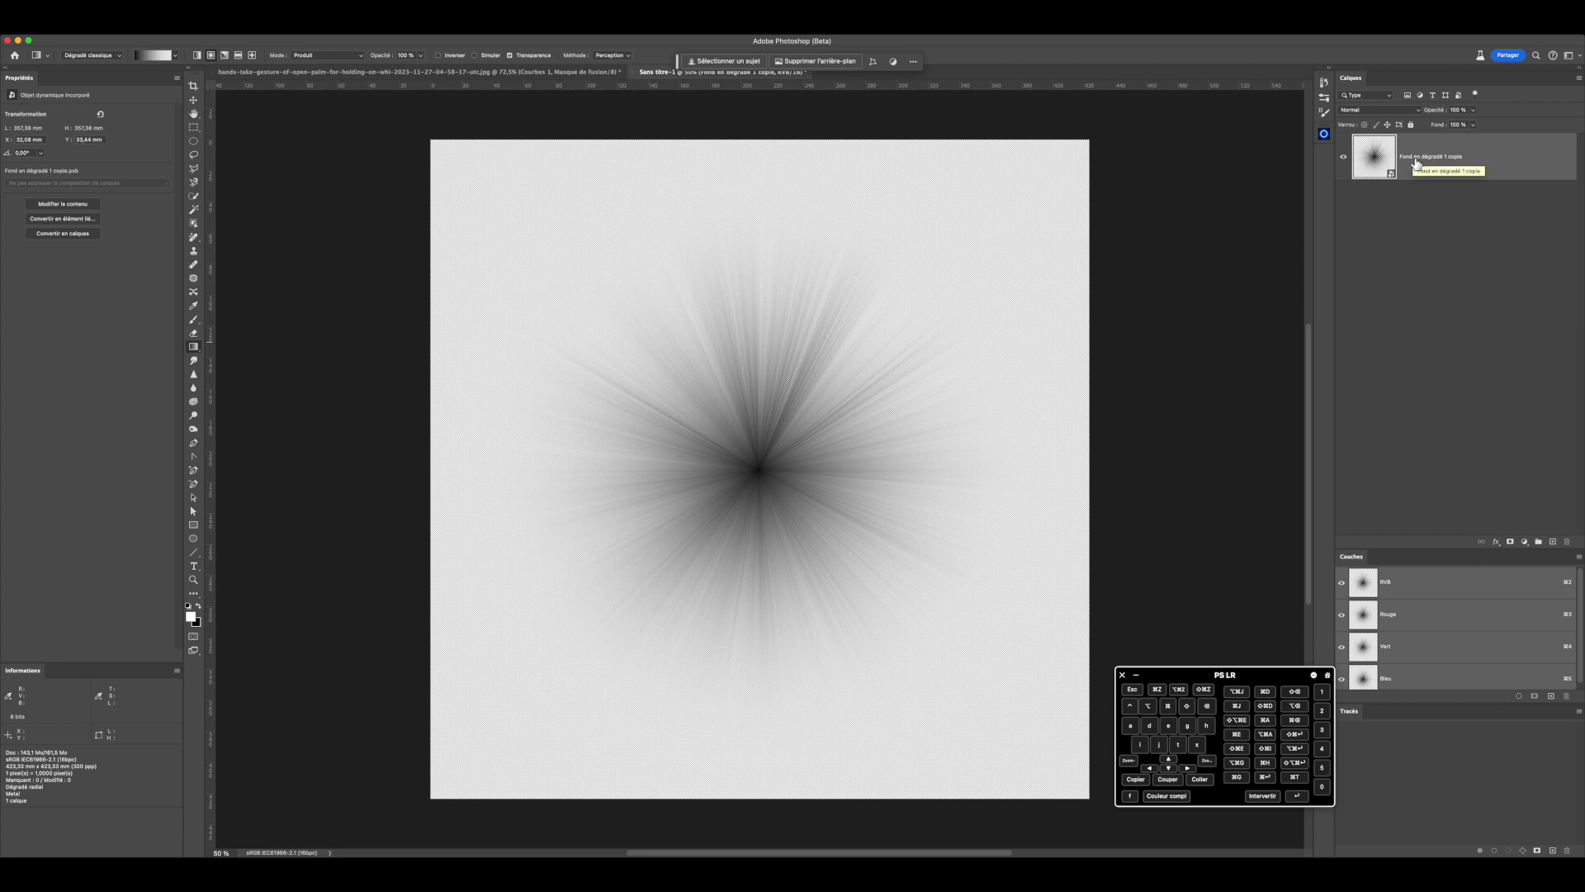
Step: Add a gradient overlay (Incrustation en dégradé) to the burst smart object's layer style
click(1497, 542)
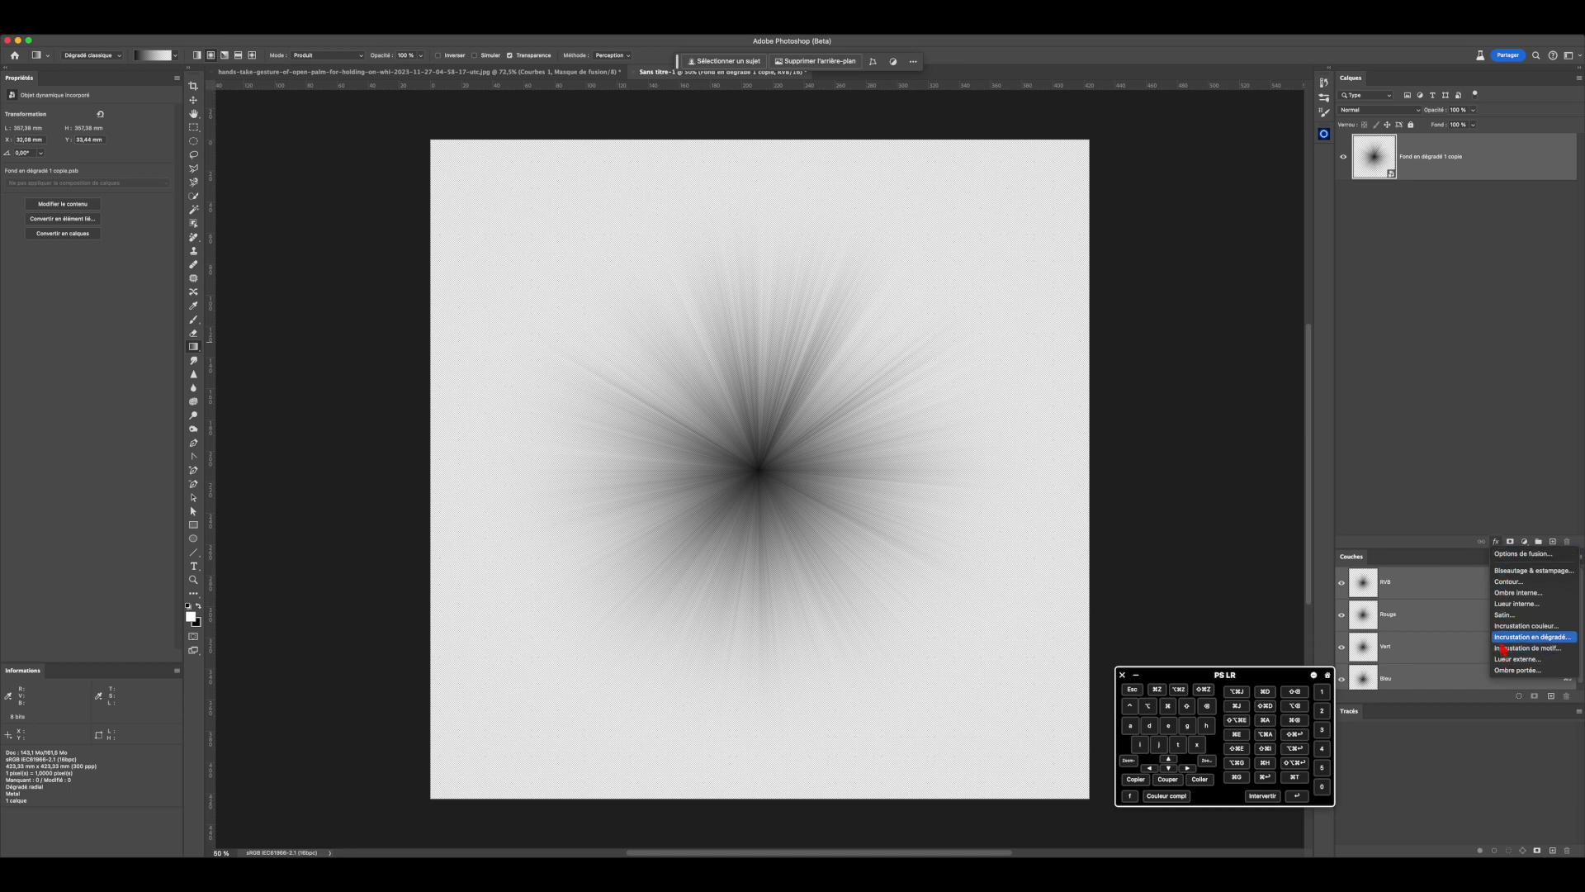
click(1495, 163)
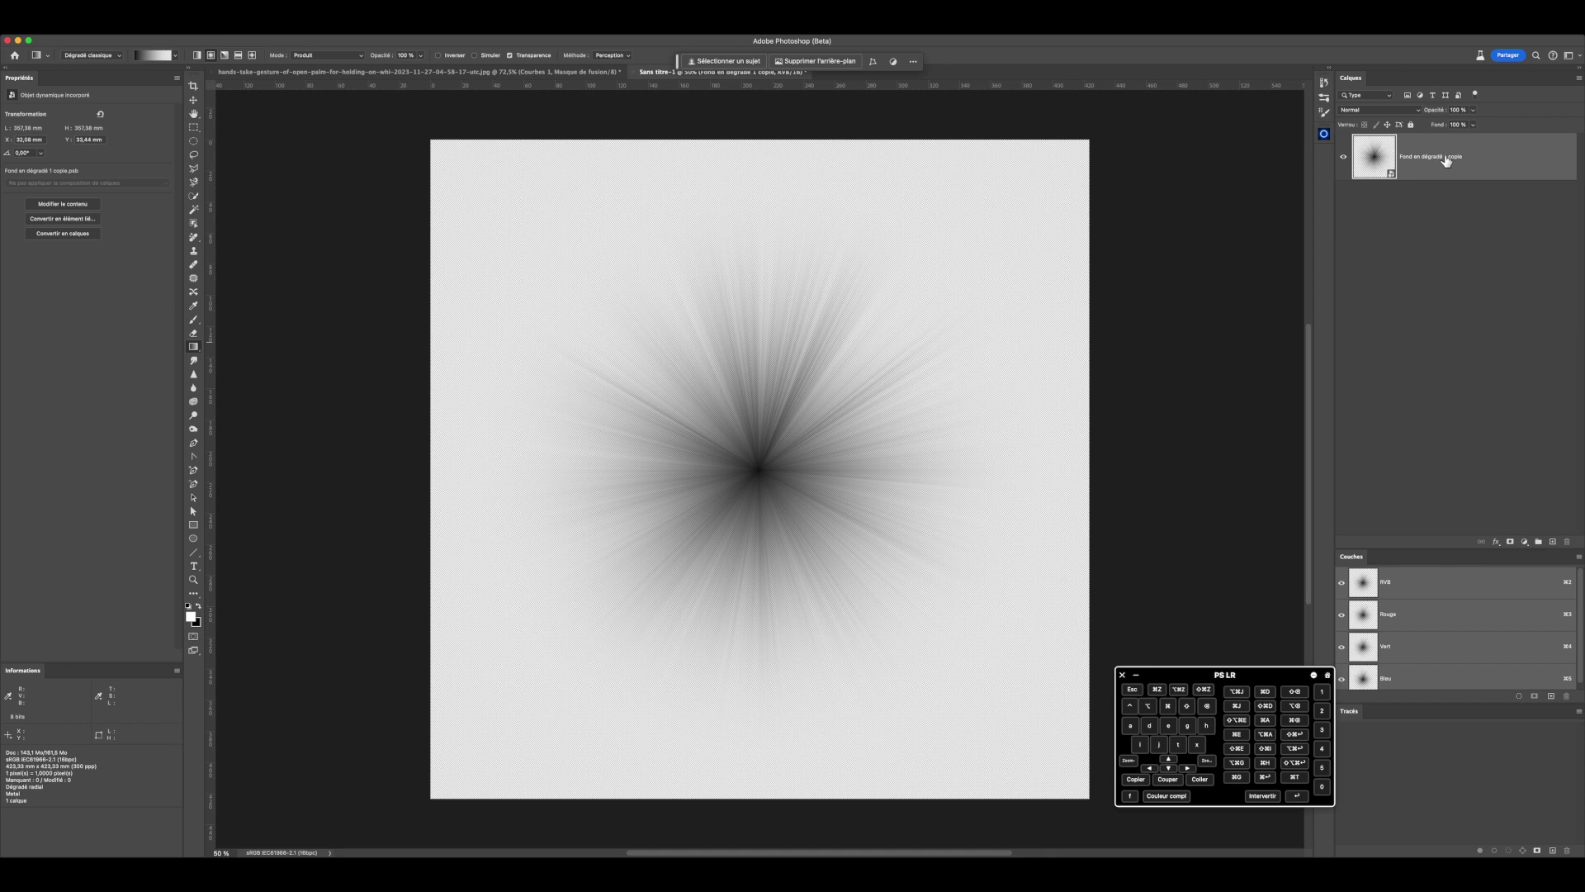
double_click(1489, 162)
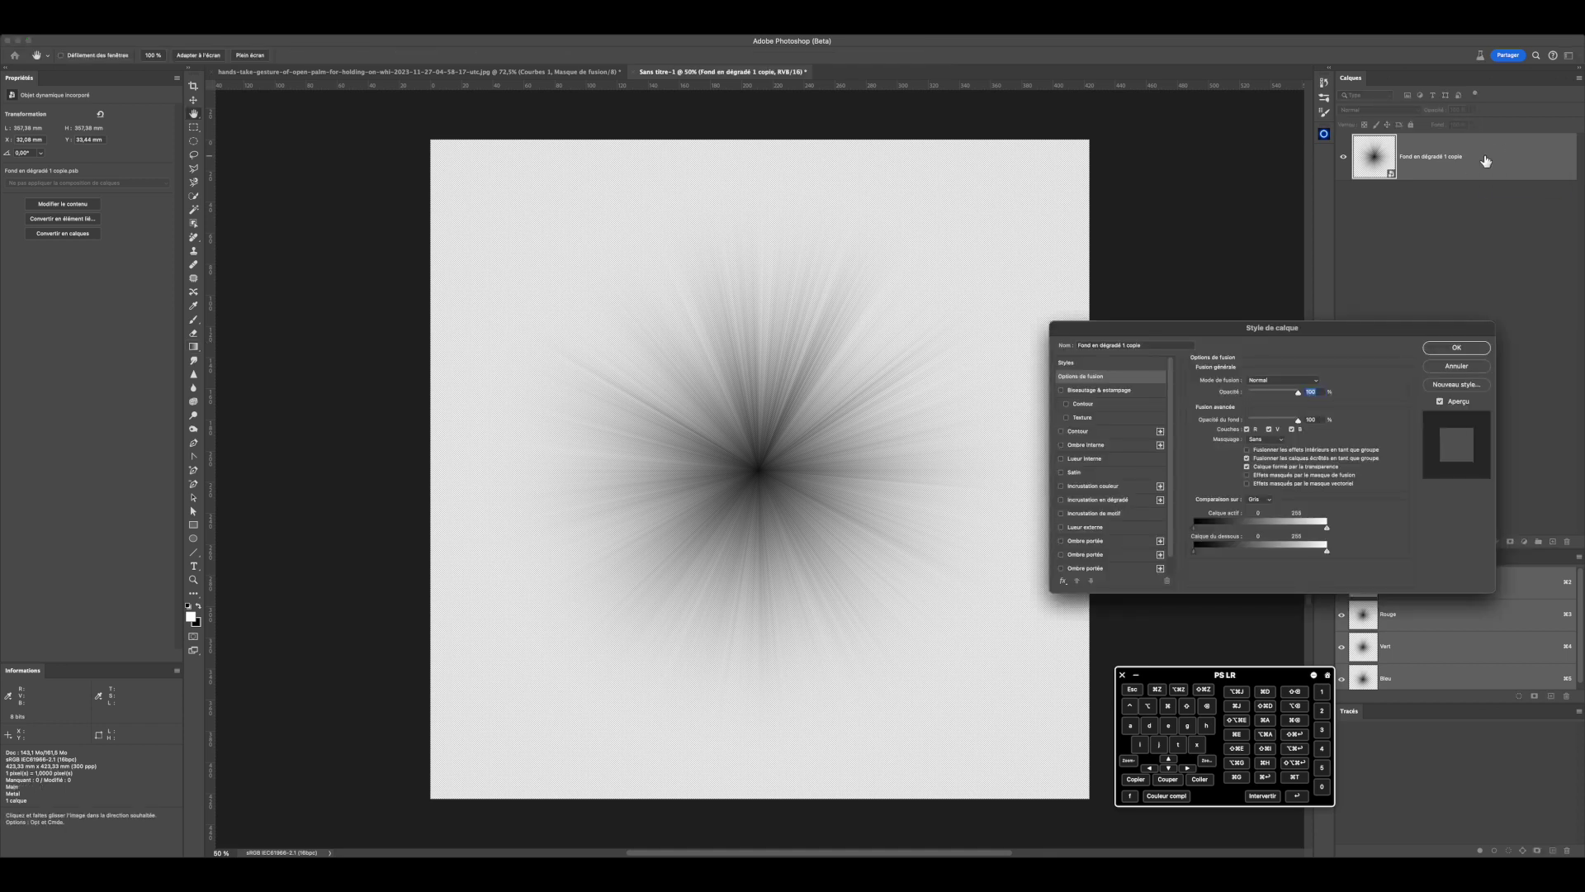
click(1089, 500)
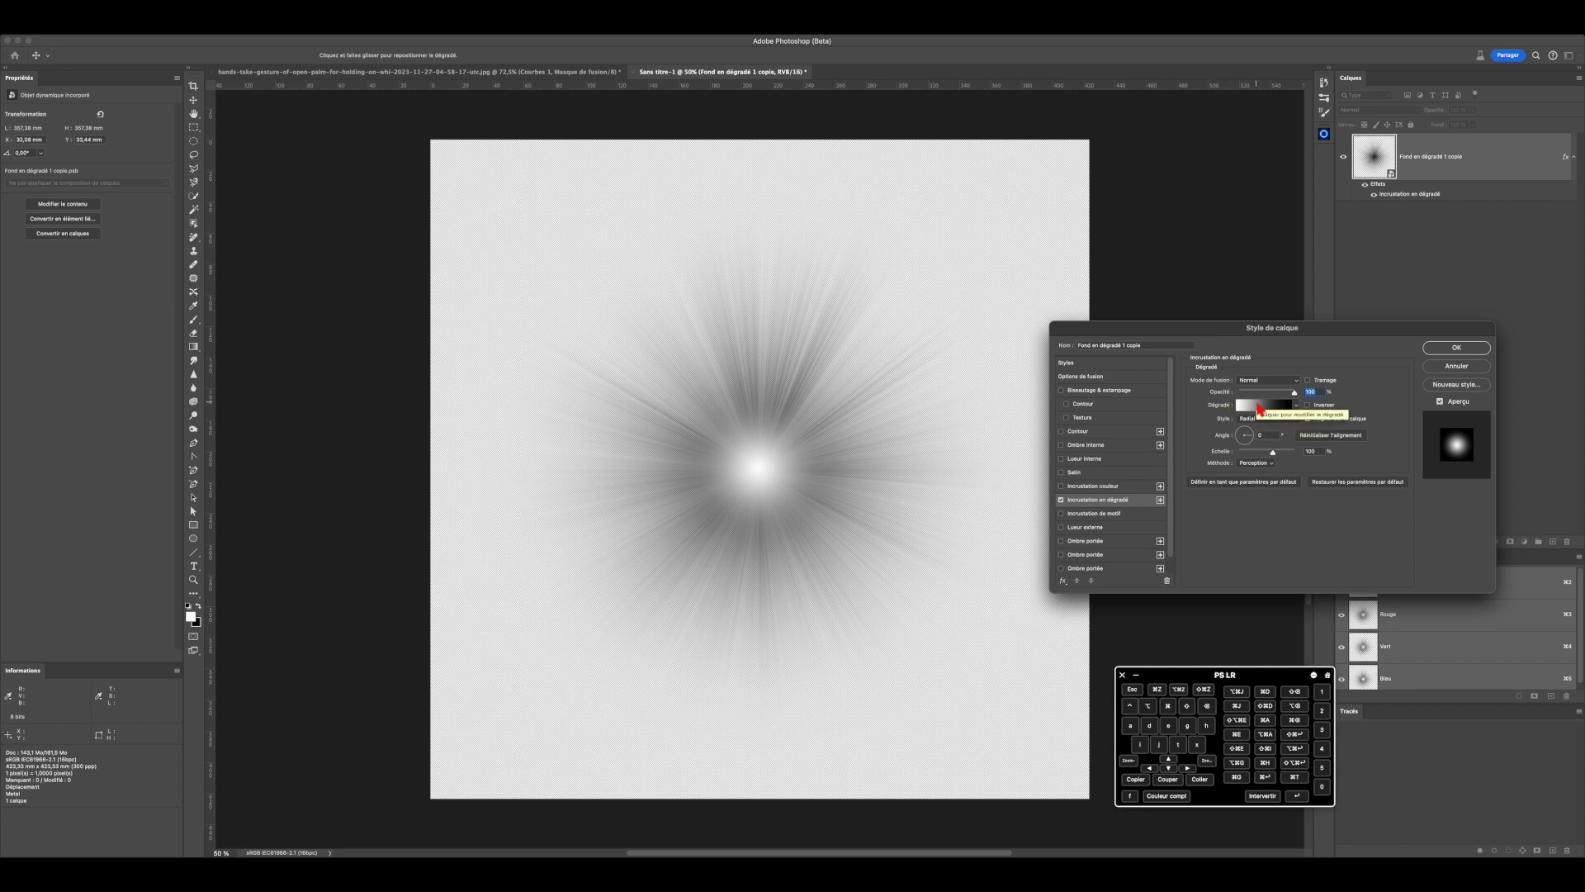
Step: Set the end colour stop of the overlay gradient to orange ffa800, keeping white at the start
click(1259, 408)
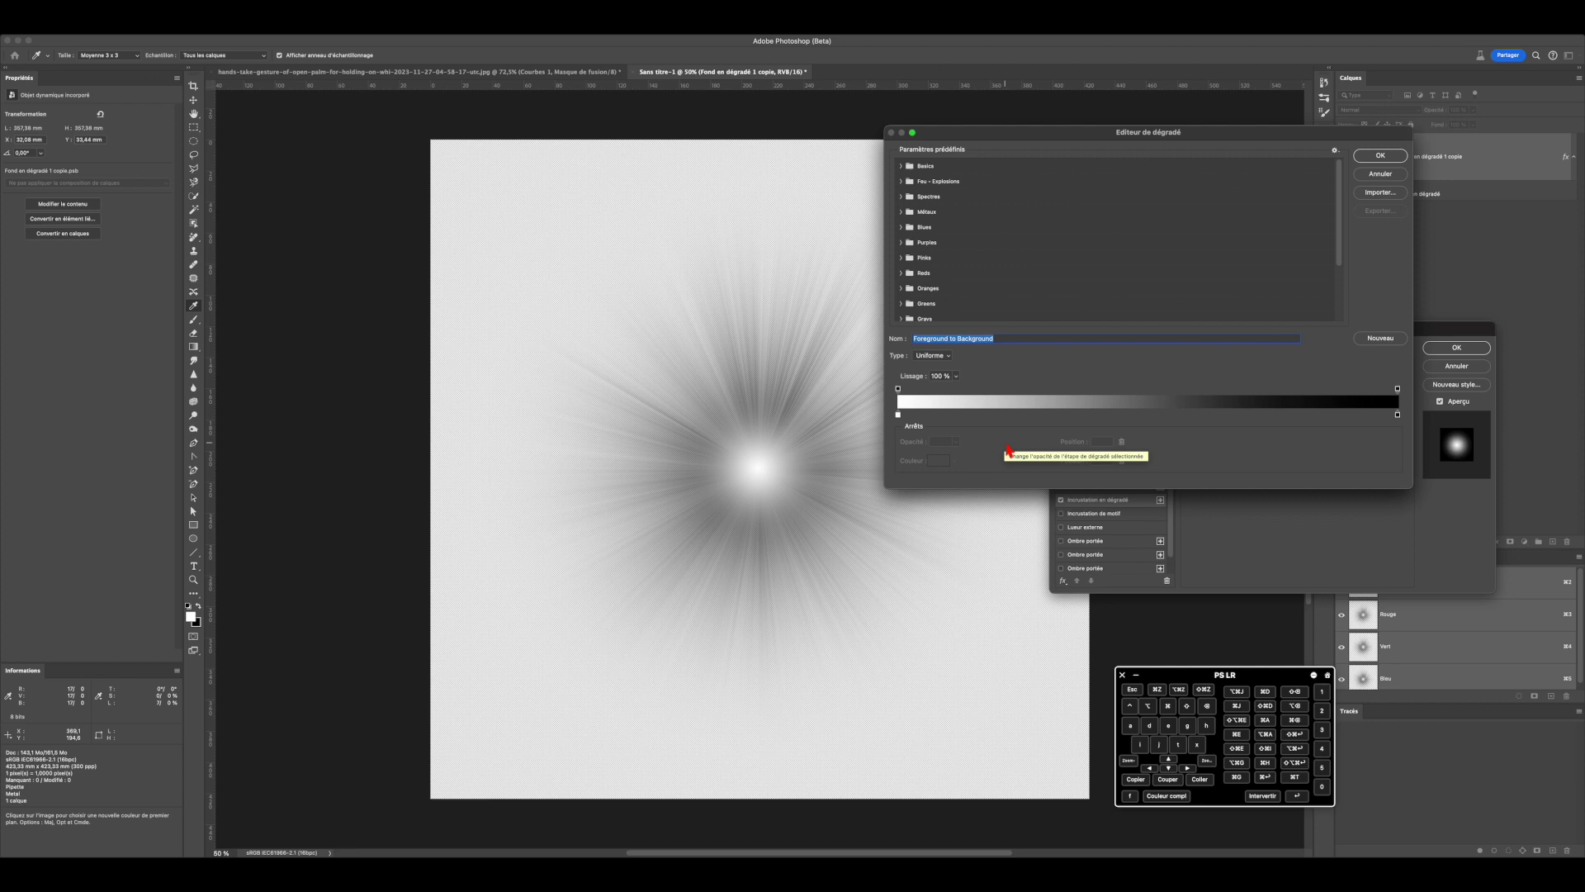
click(1399, 417)
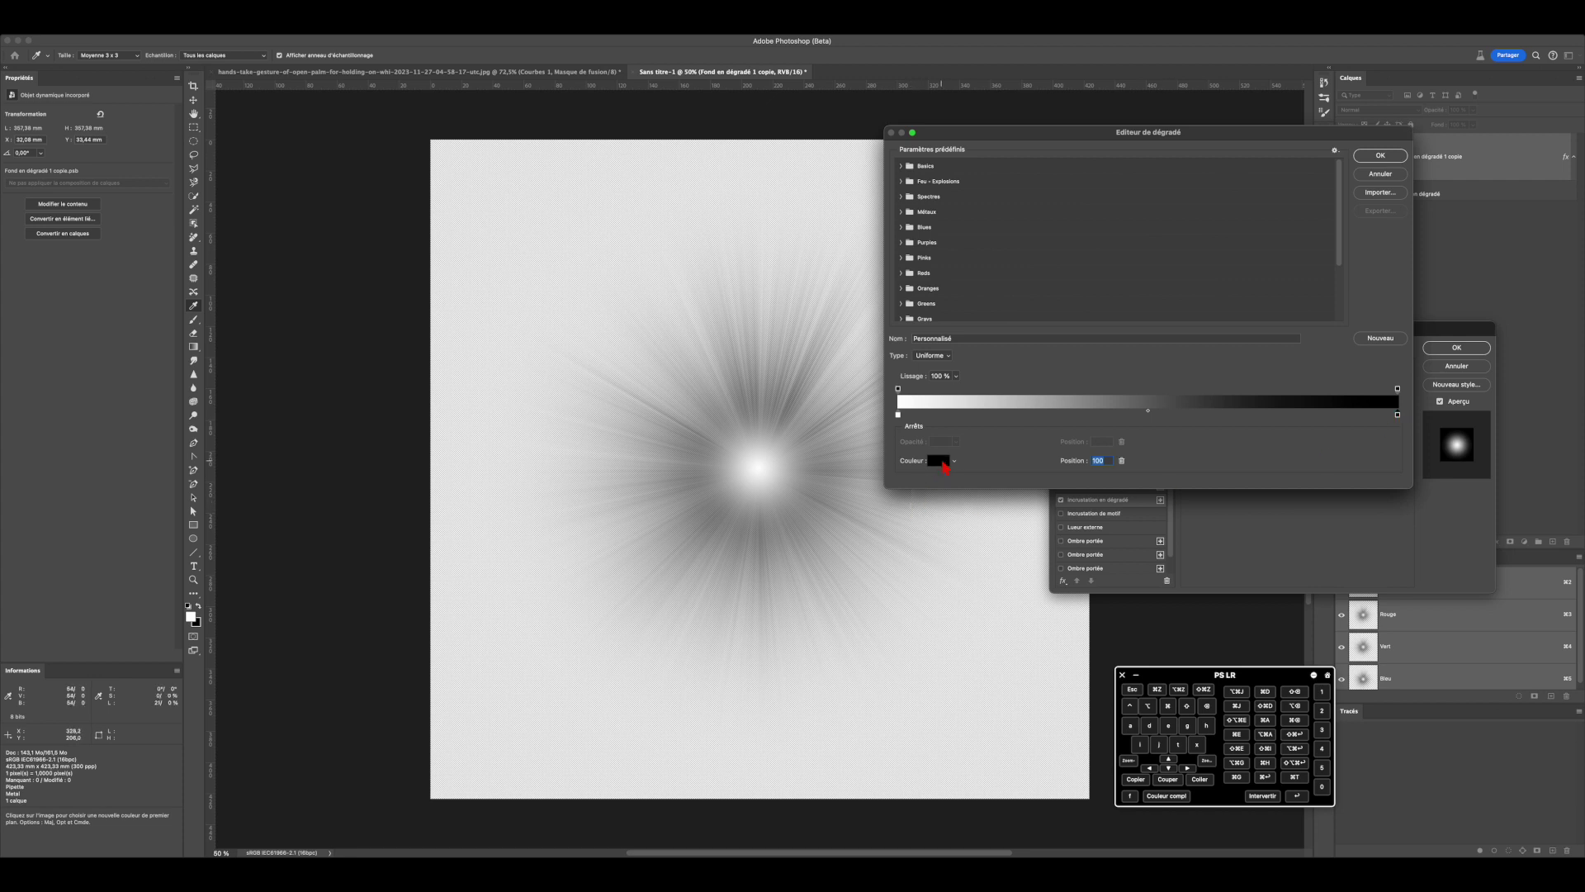
click(941, 462)
text(ffc000)
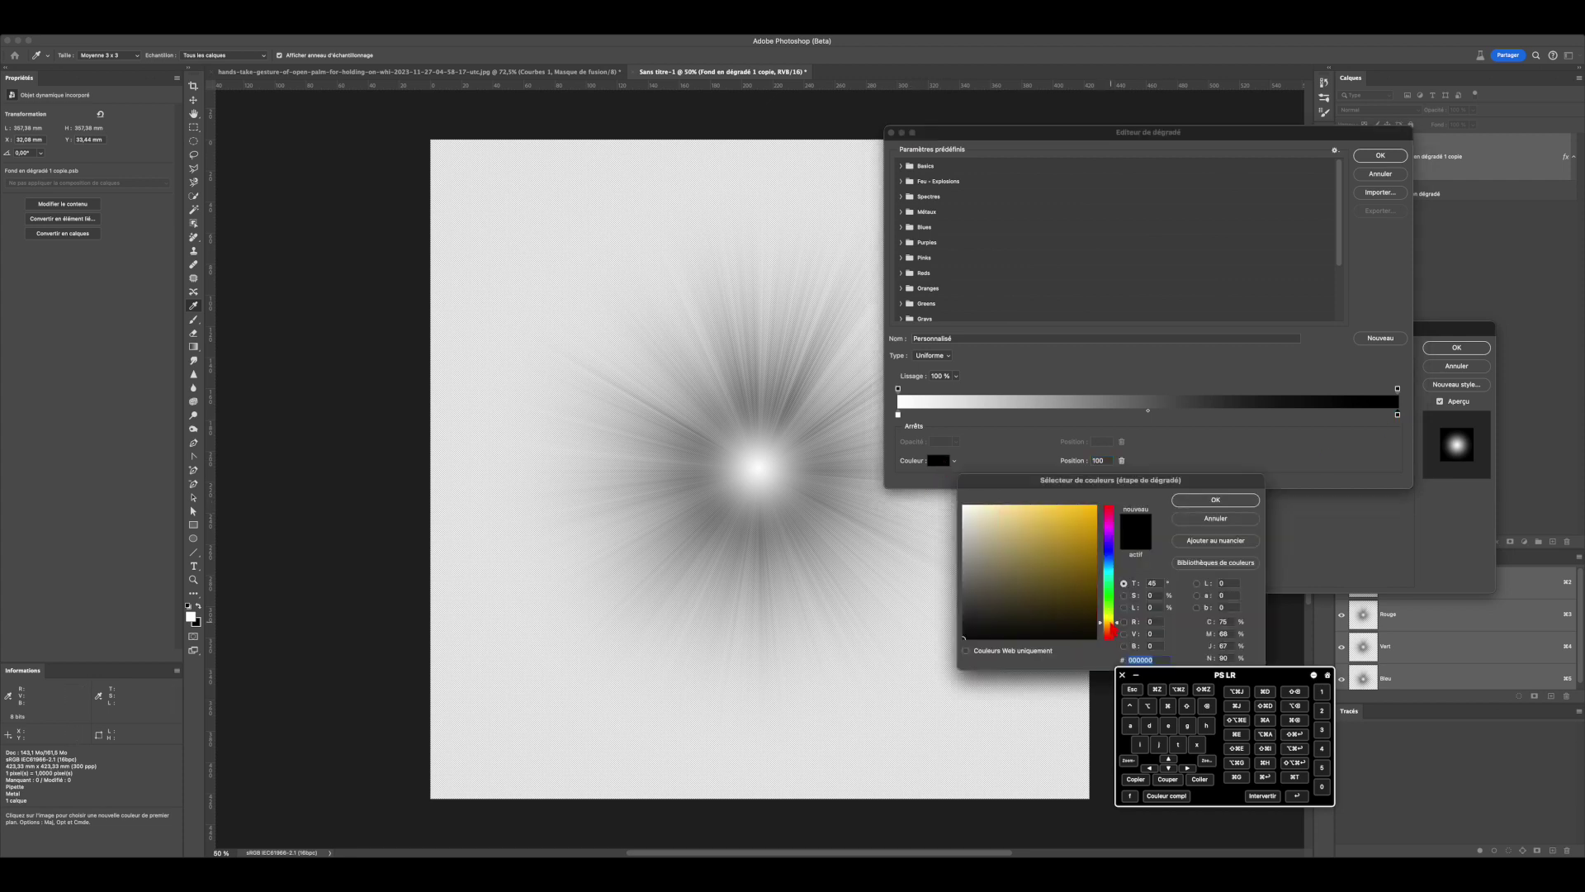
drag(1120, 624, 1119, 630)
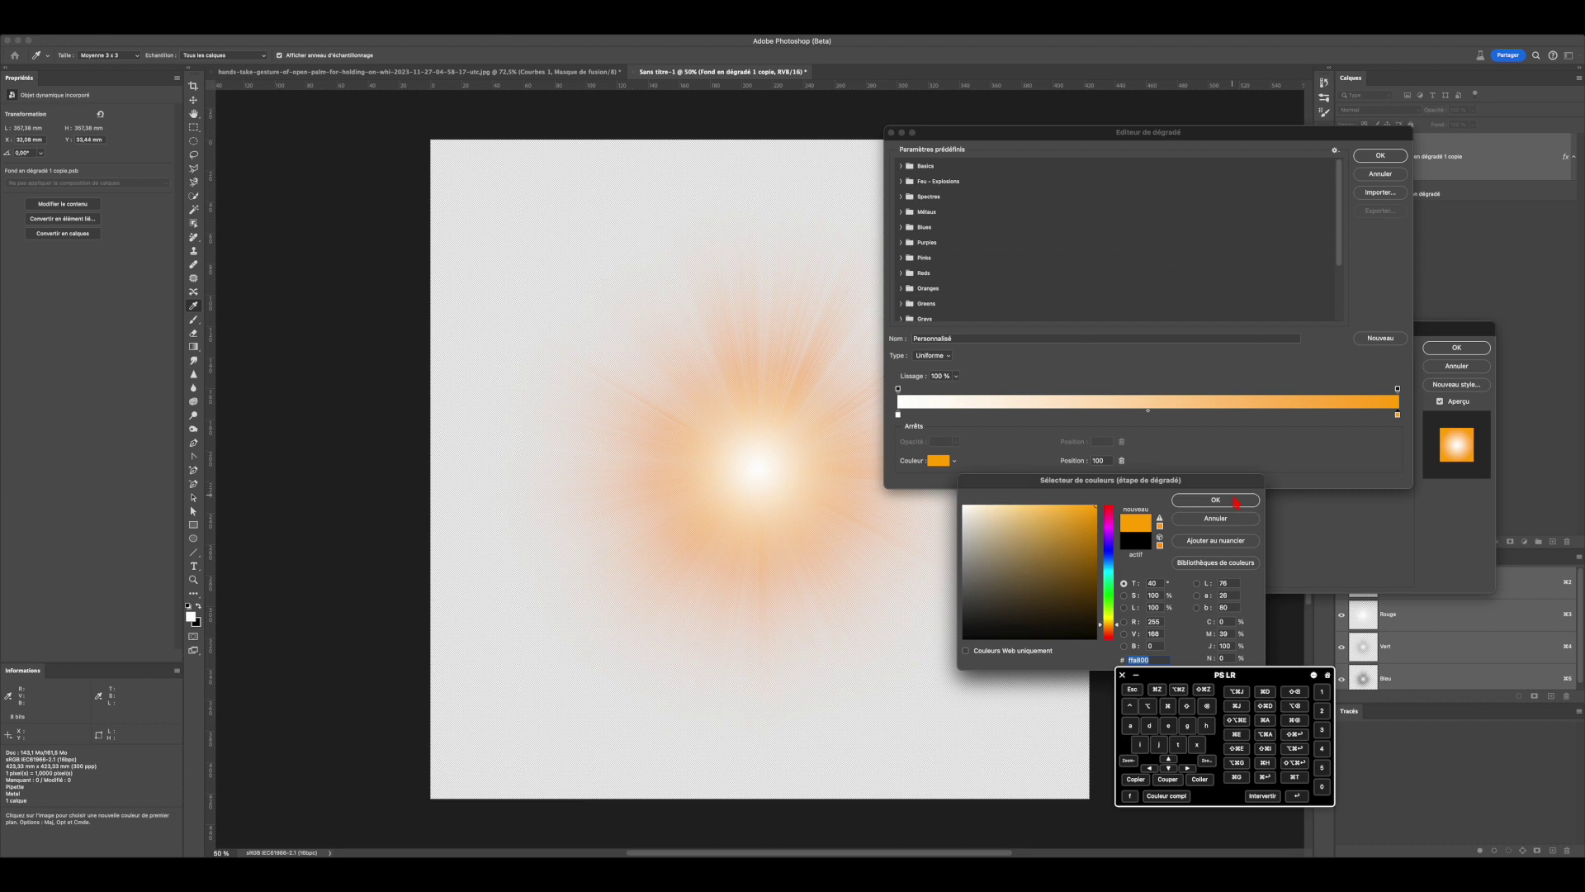
key(Return)
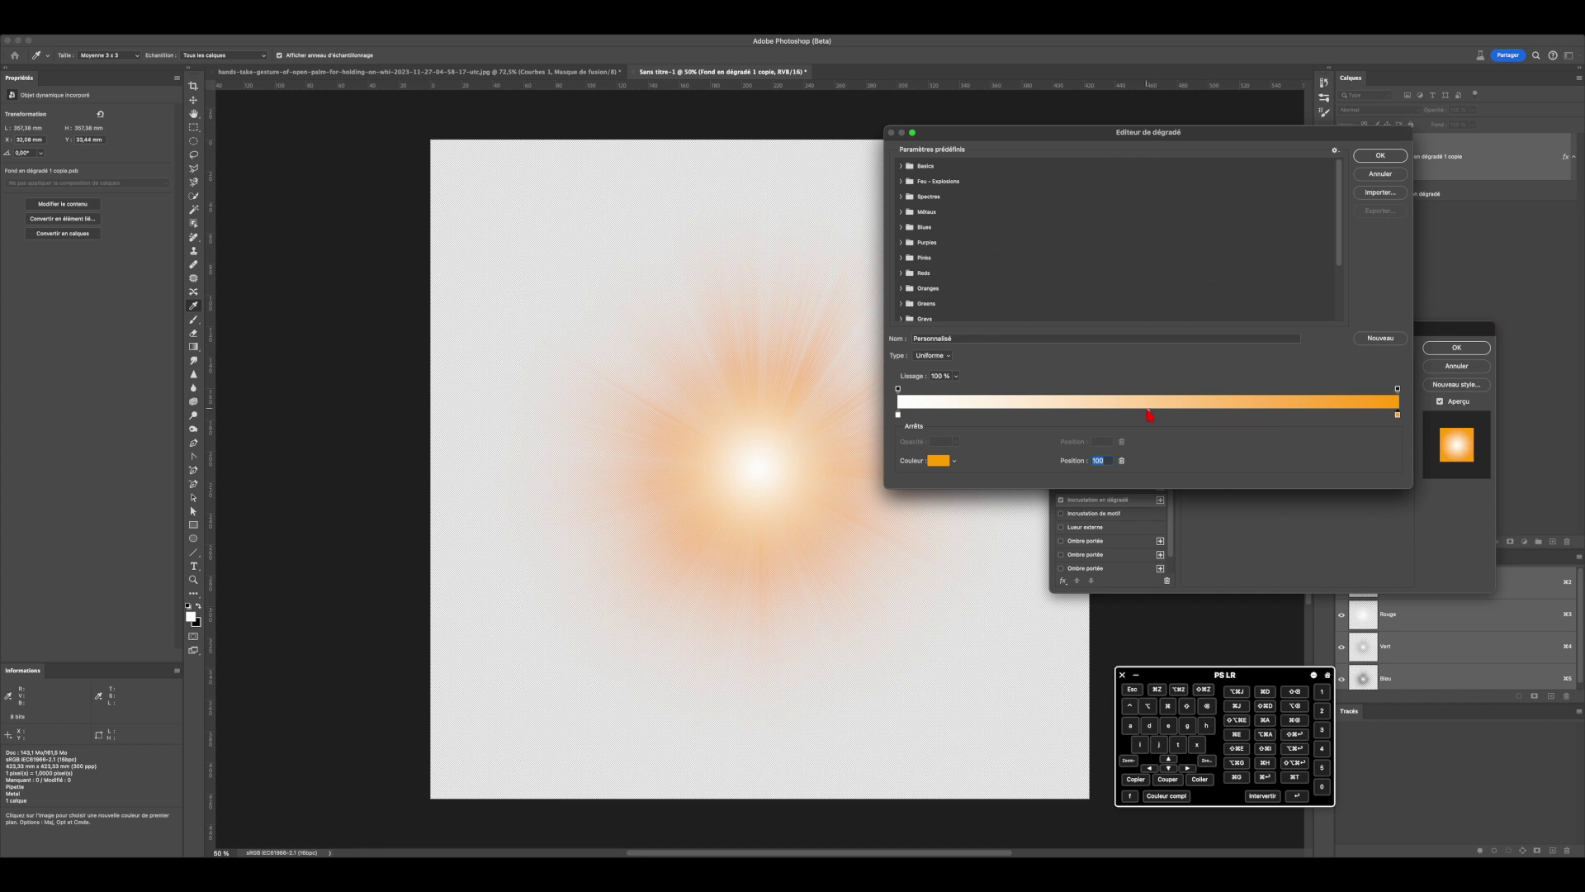
Step: Add intermediate colour stops to the overlay gradient at 22 %, 49 % and 75 %, ranging from pale to stronger orange
click(1146, 413)
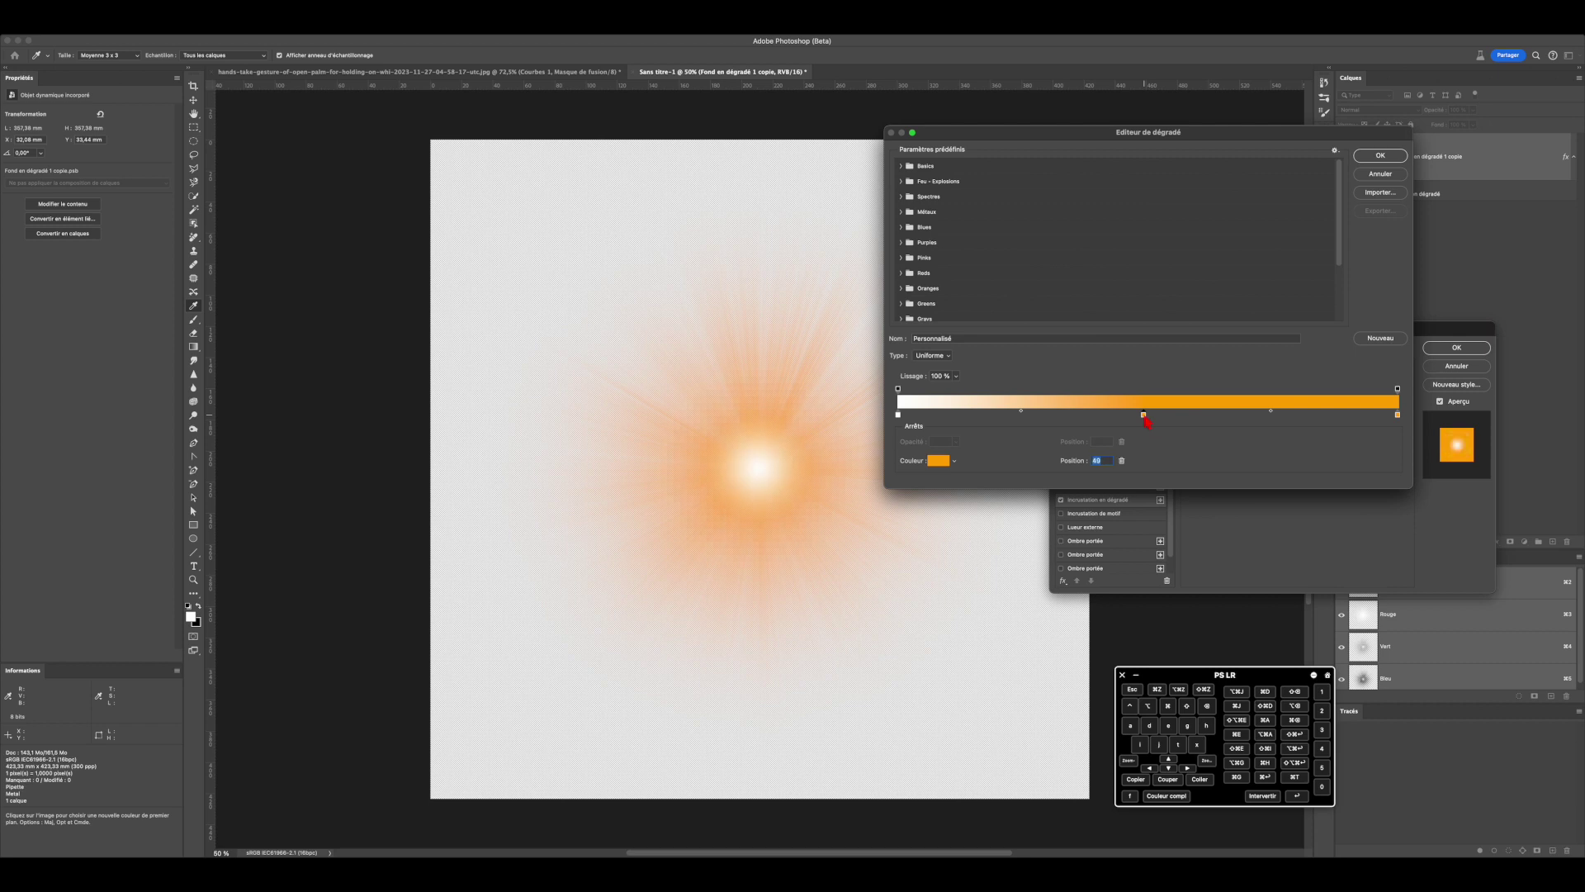
double_click(1144, 415)
click(1027, 506)
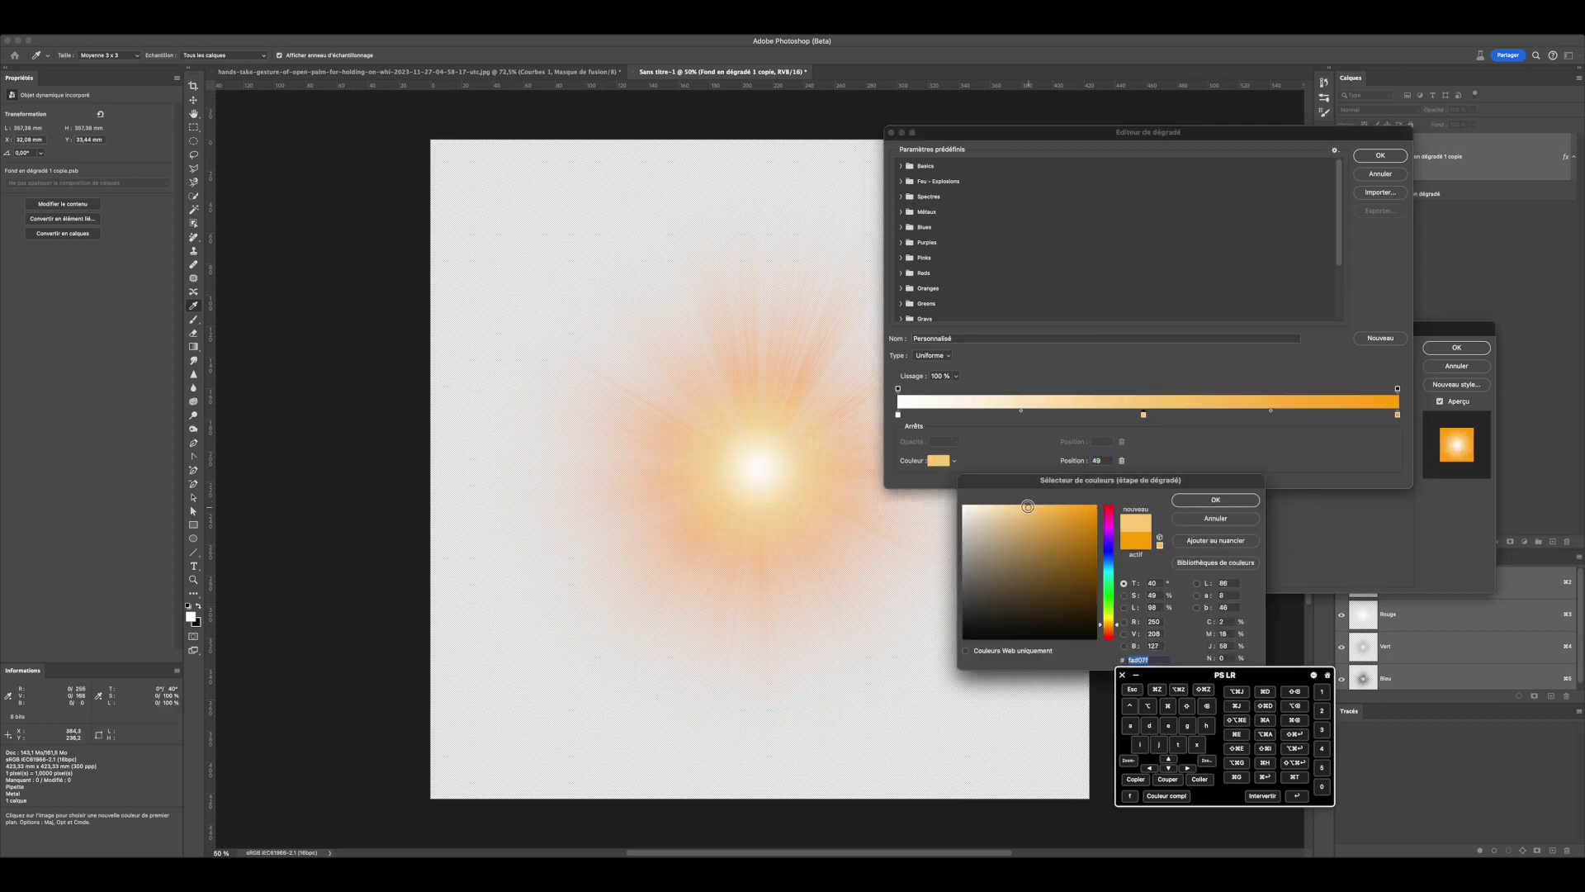
key(Return)
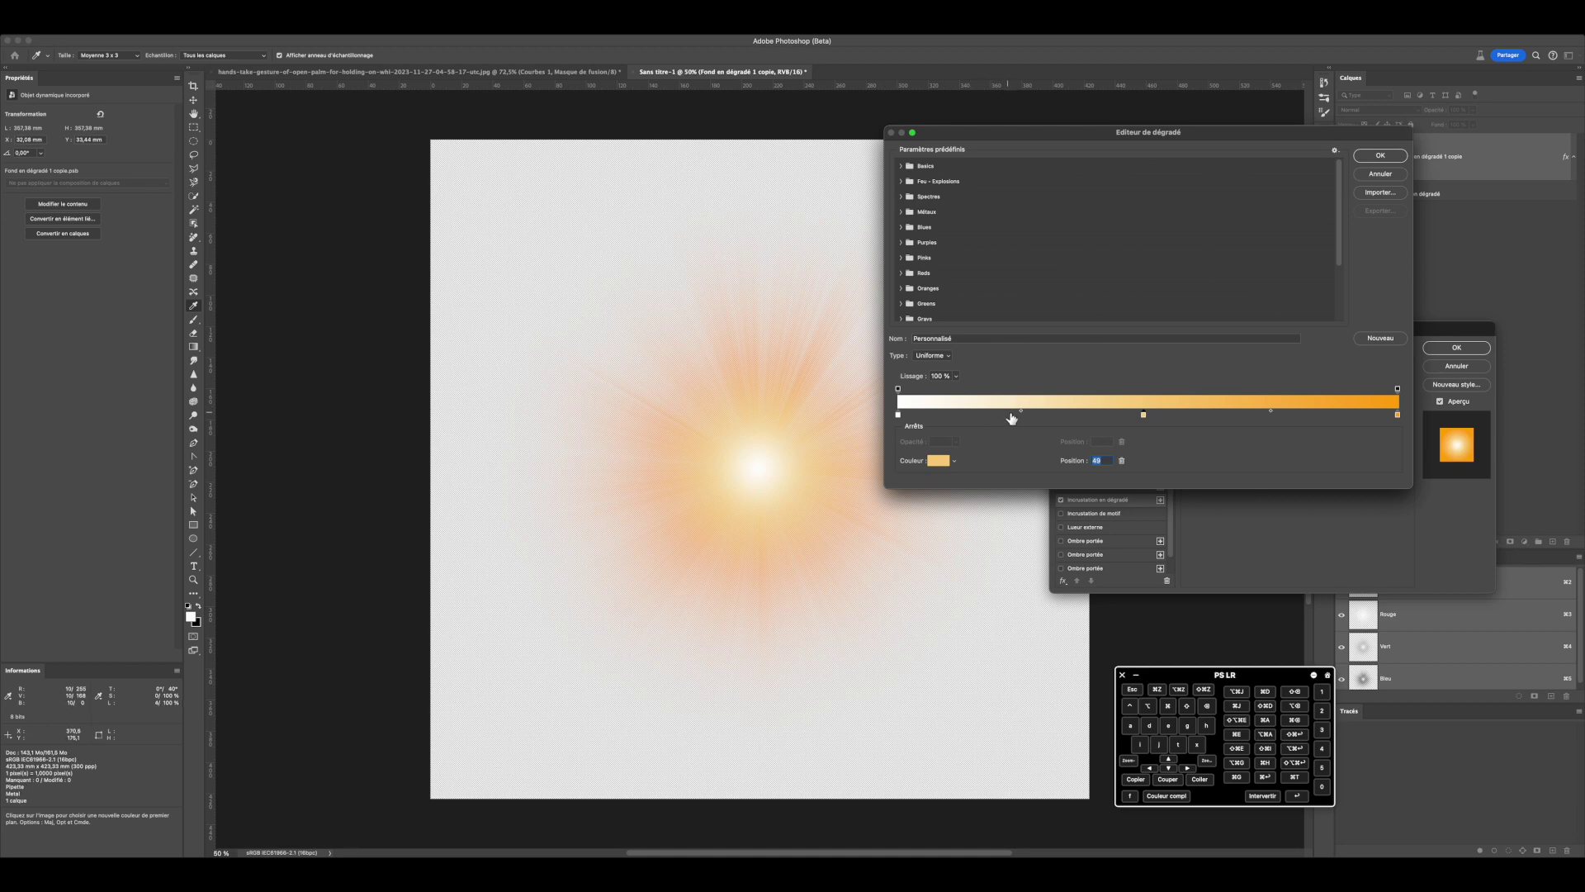
double_click(1009, 416)
key(Return)
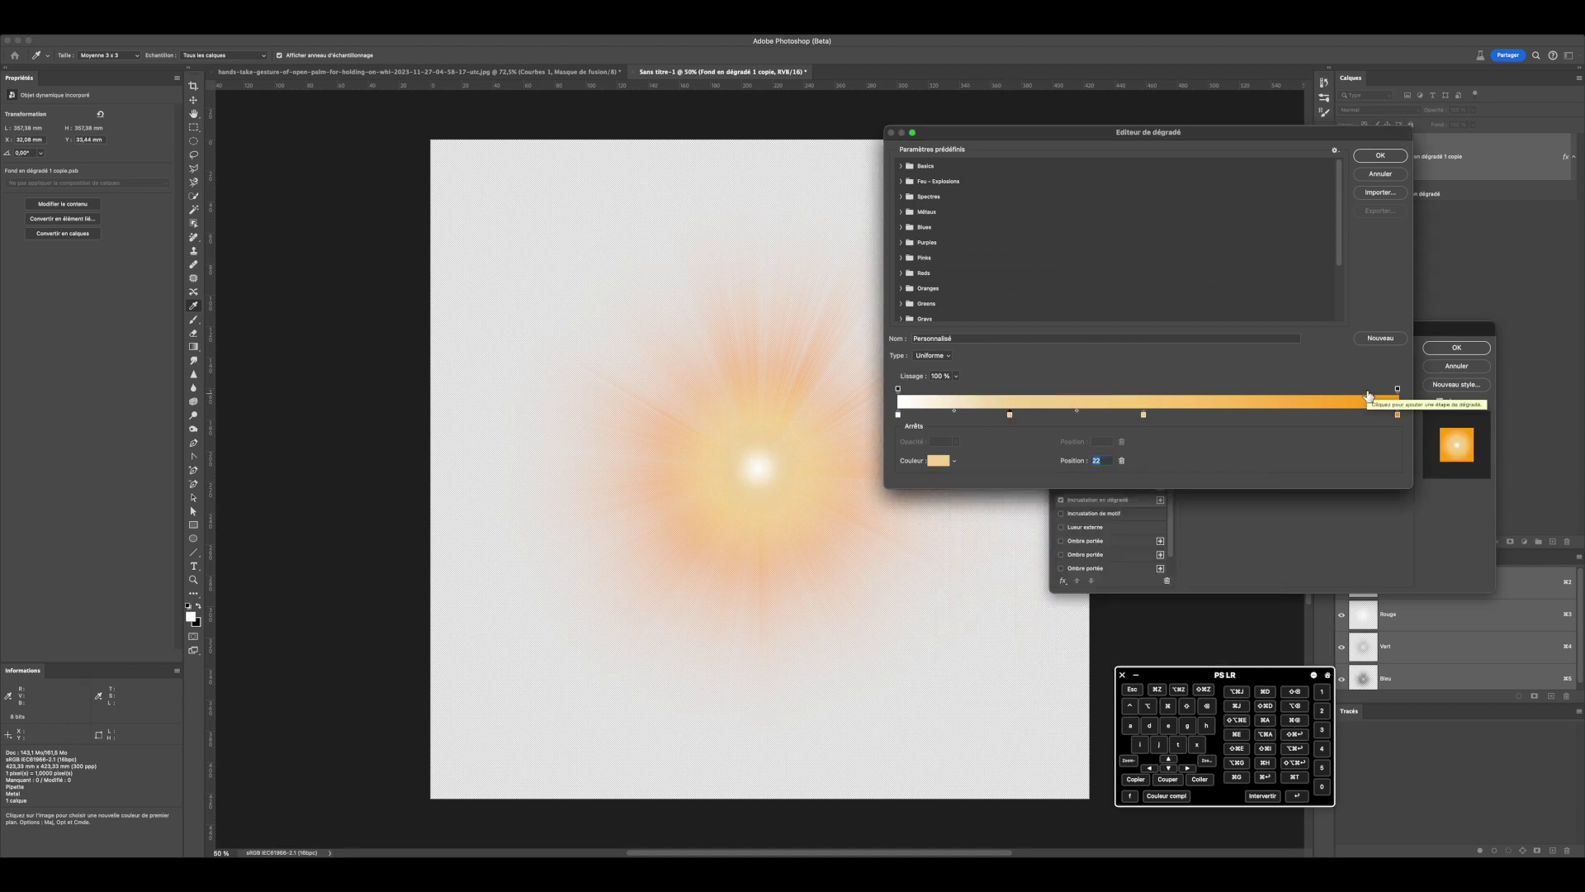
double_click(1275, 414)
drag(1026, 510, 1068, 510)
key(Return)
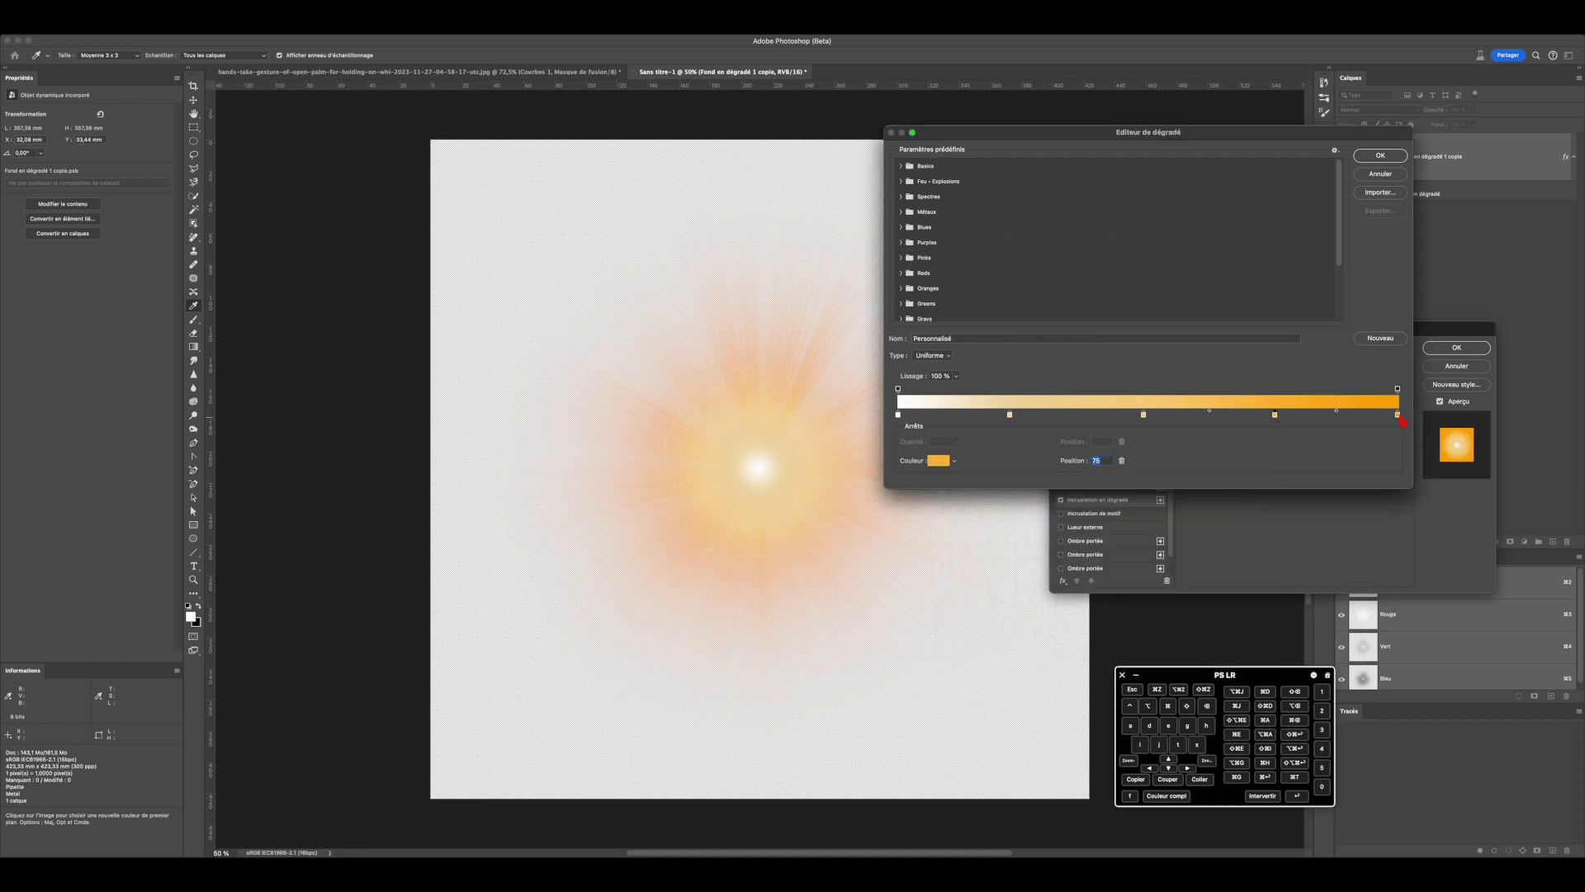
Step: Shift the overlay gradient's end stop to a deeper orange with a hue of about 35°, then accept the gradient and layer style
double_click(1398, 414)
drag(1117, 626, 1119, 631)
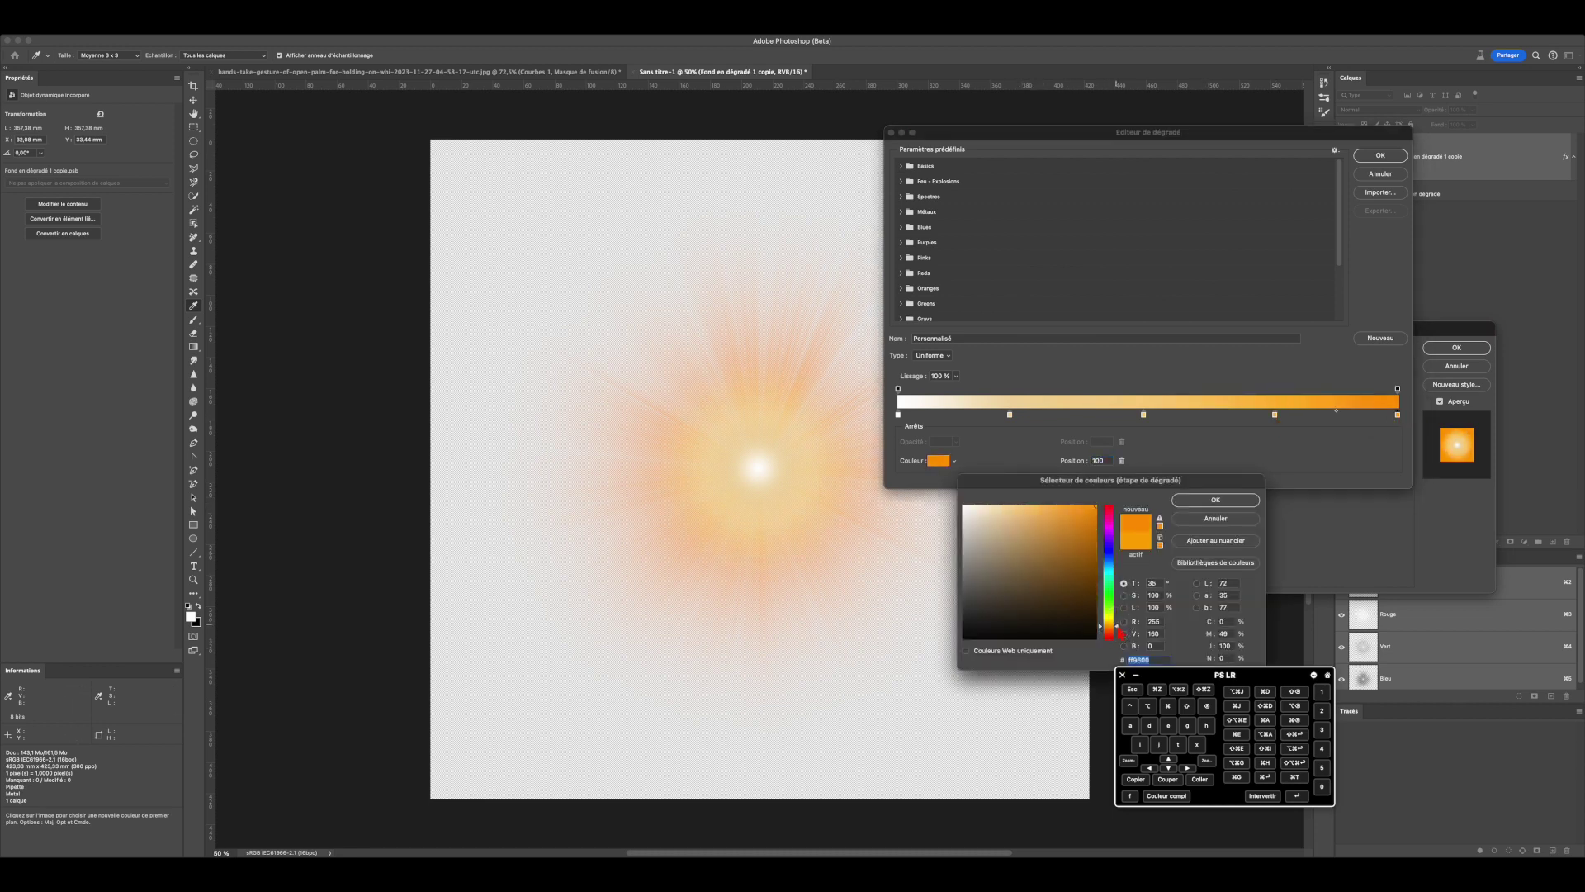
click(1219, 500)
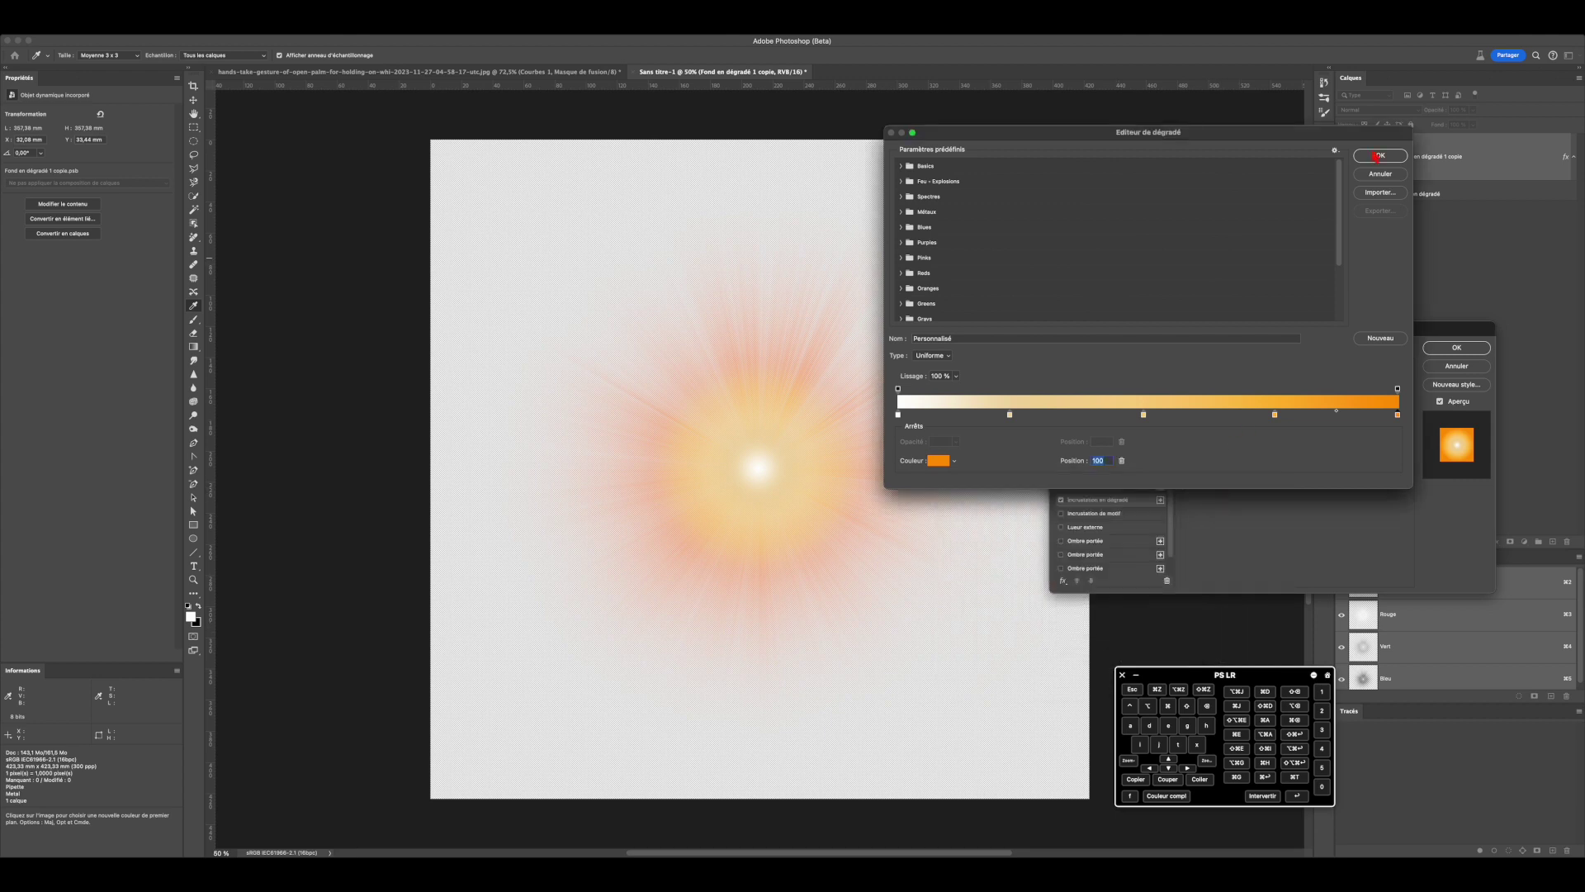
click(1444, 348)
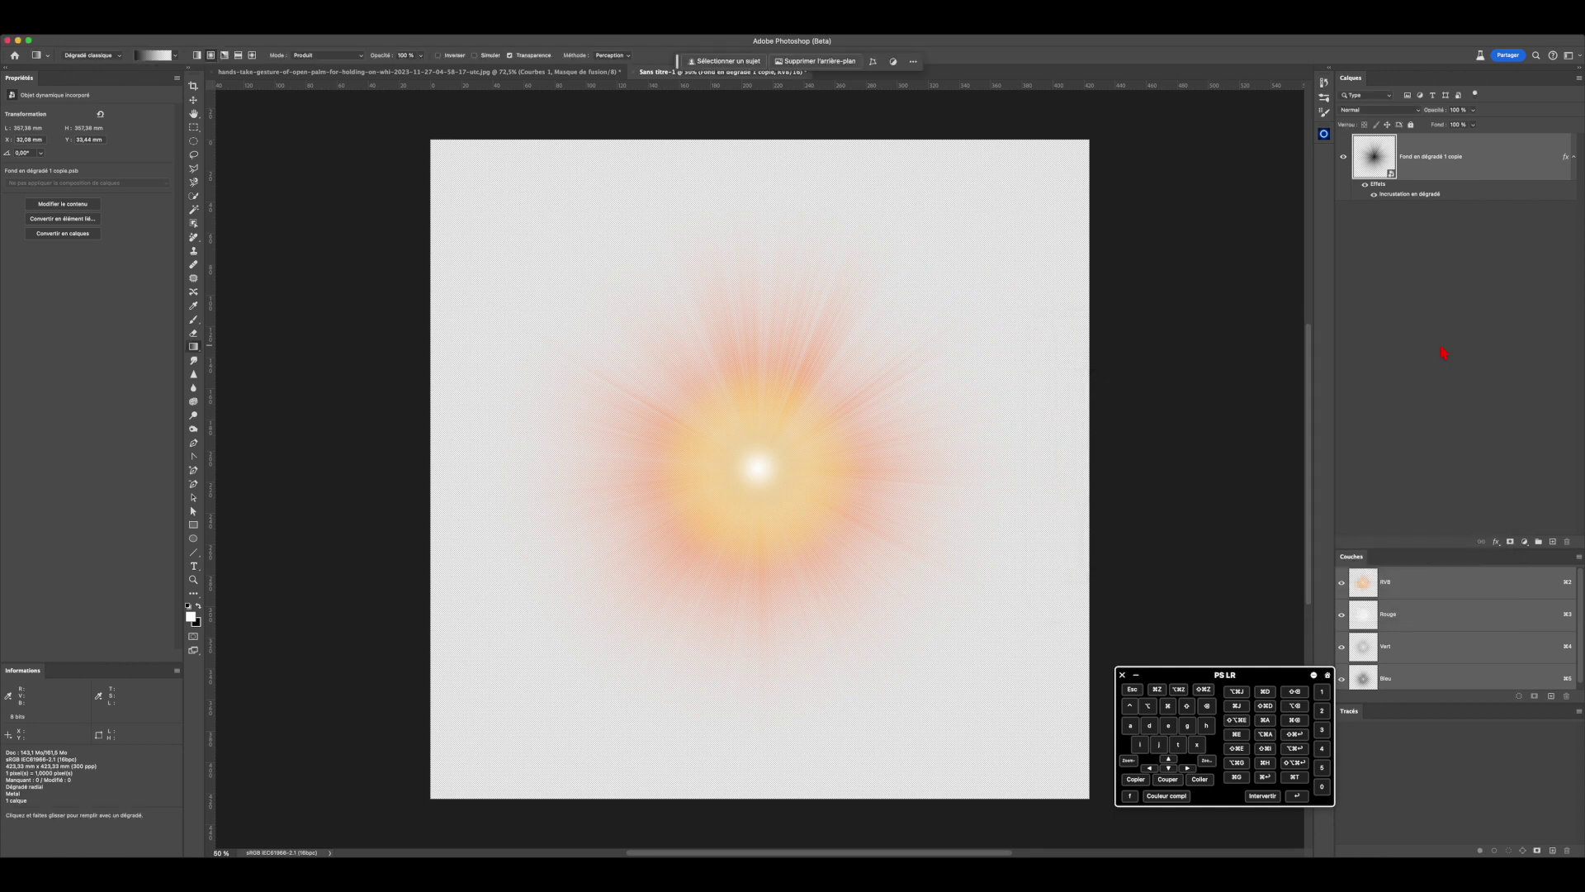
Step: Convert the styled burst layer into a new smart object and copy it into the open-hand document, accepting the bit-depth difference
right_click(1493, 170)
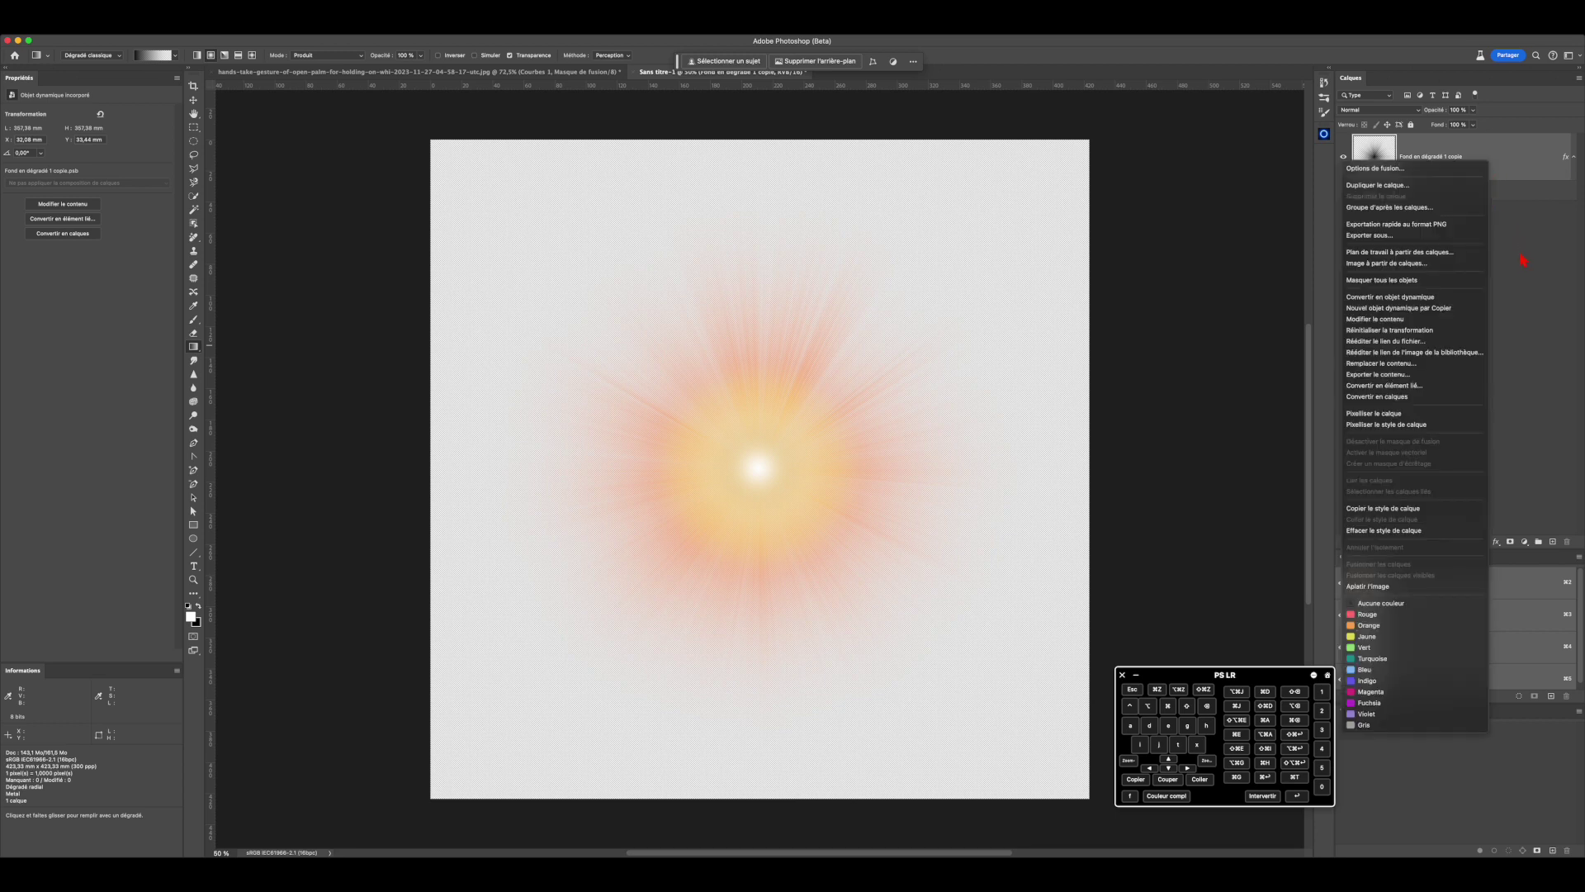
click(1447, 297)
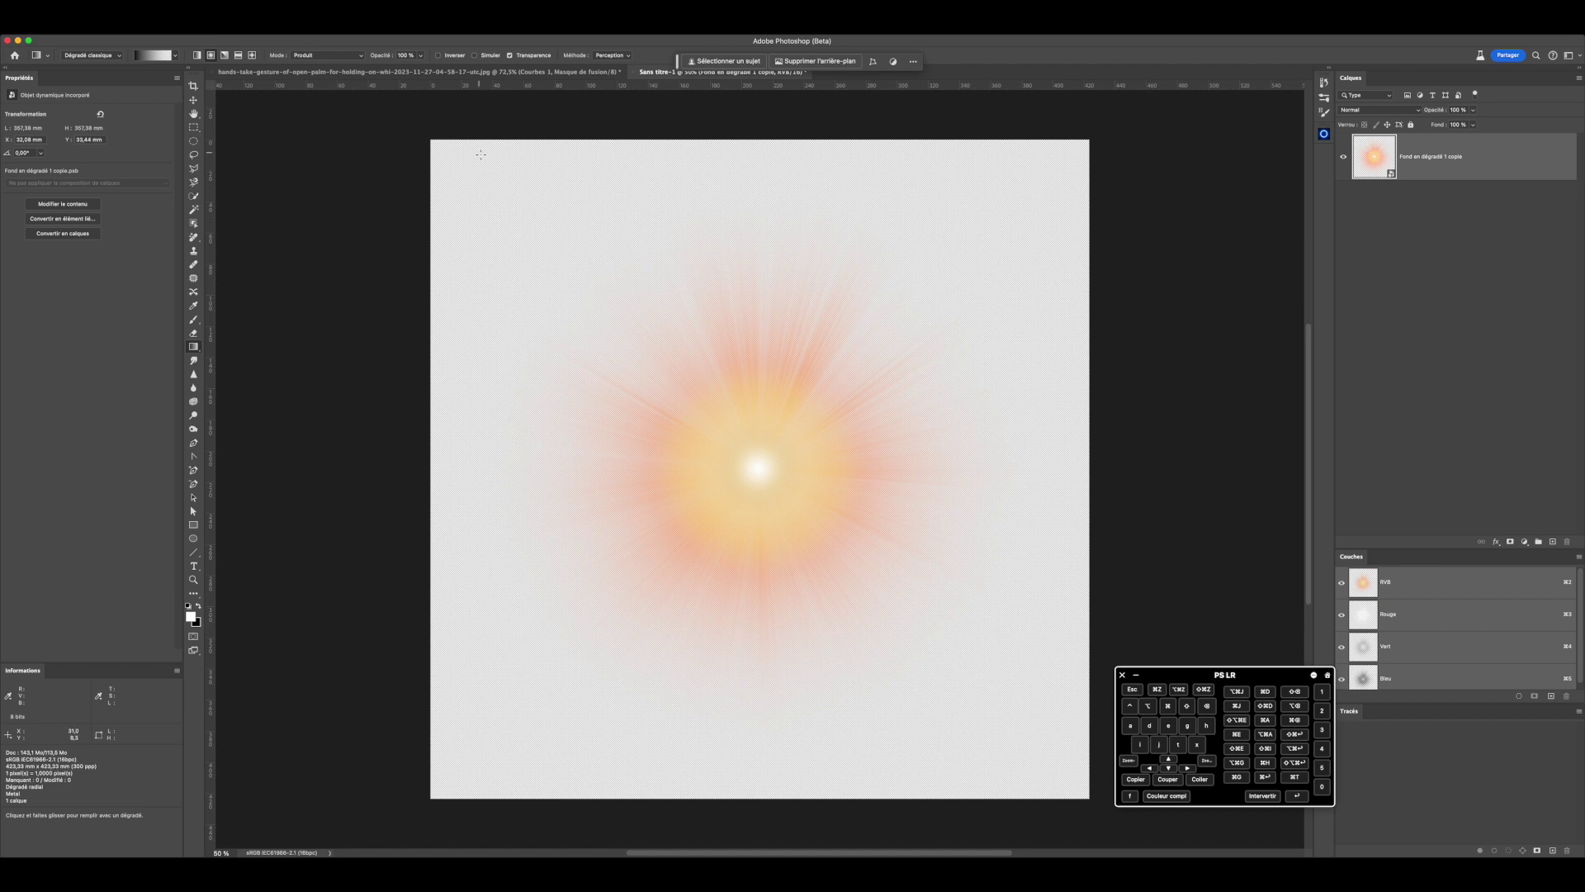
click(194, 101)
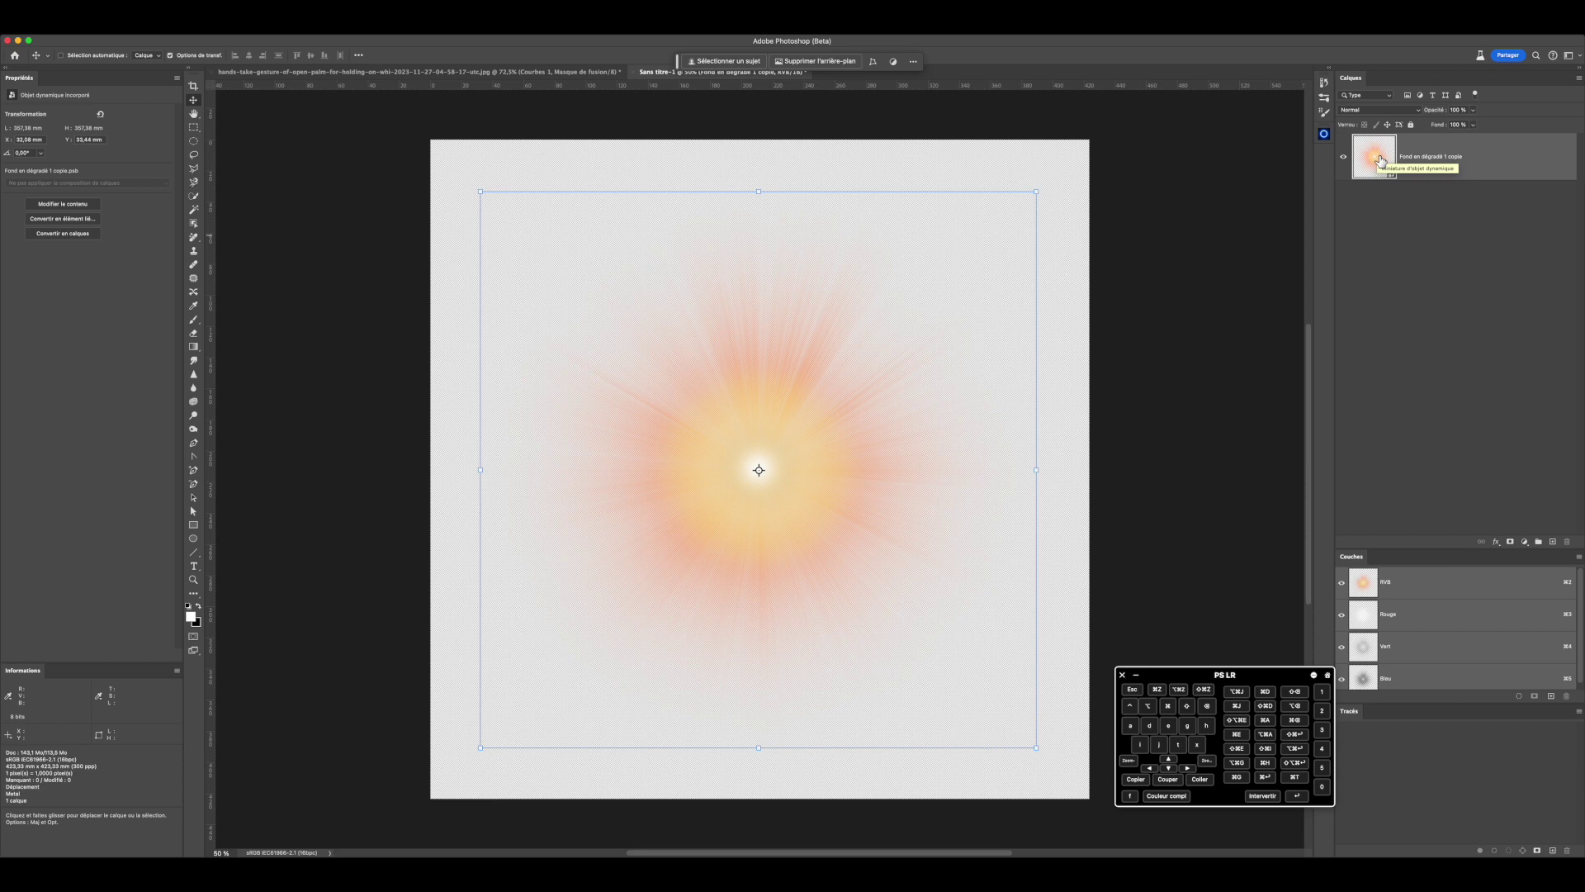
drag(1381, 160, 764, 431)
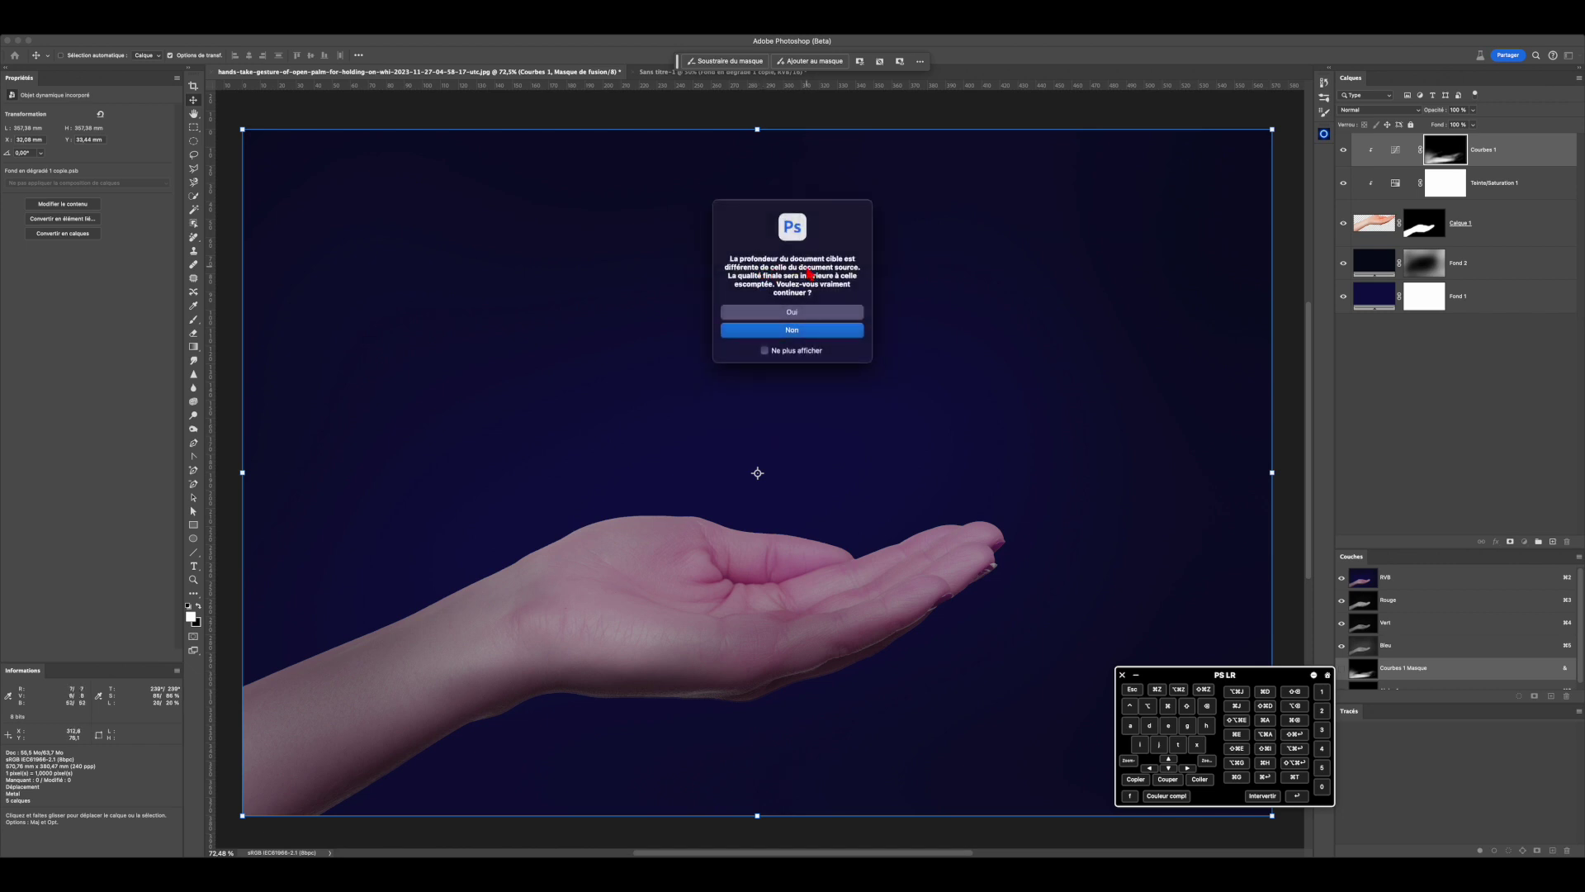
click(800, 312)
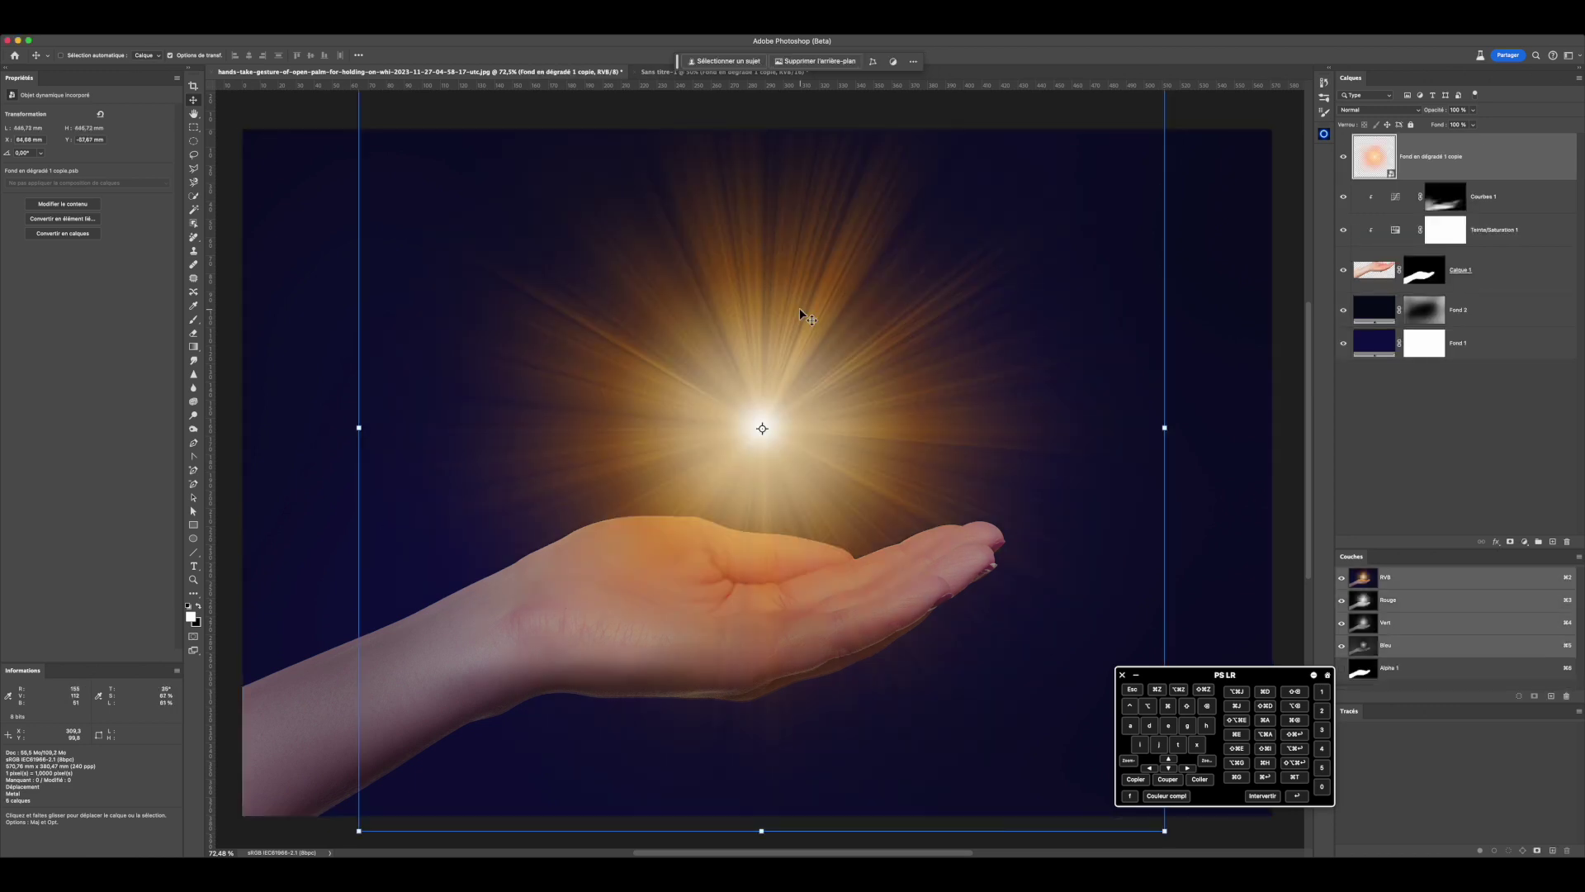
Step: Scale the light burst proportionally down to about 223 mm square and position it just above the open palm
click(1186, 706)
drag(1166, 834, 686, 498)
click(1186, 707)
click(609, 55)
drag(718, 453, 806, 395)
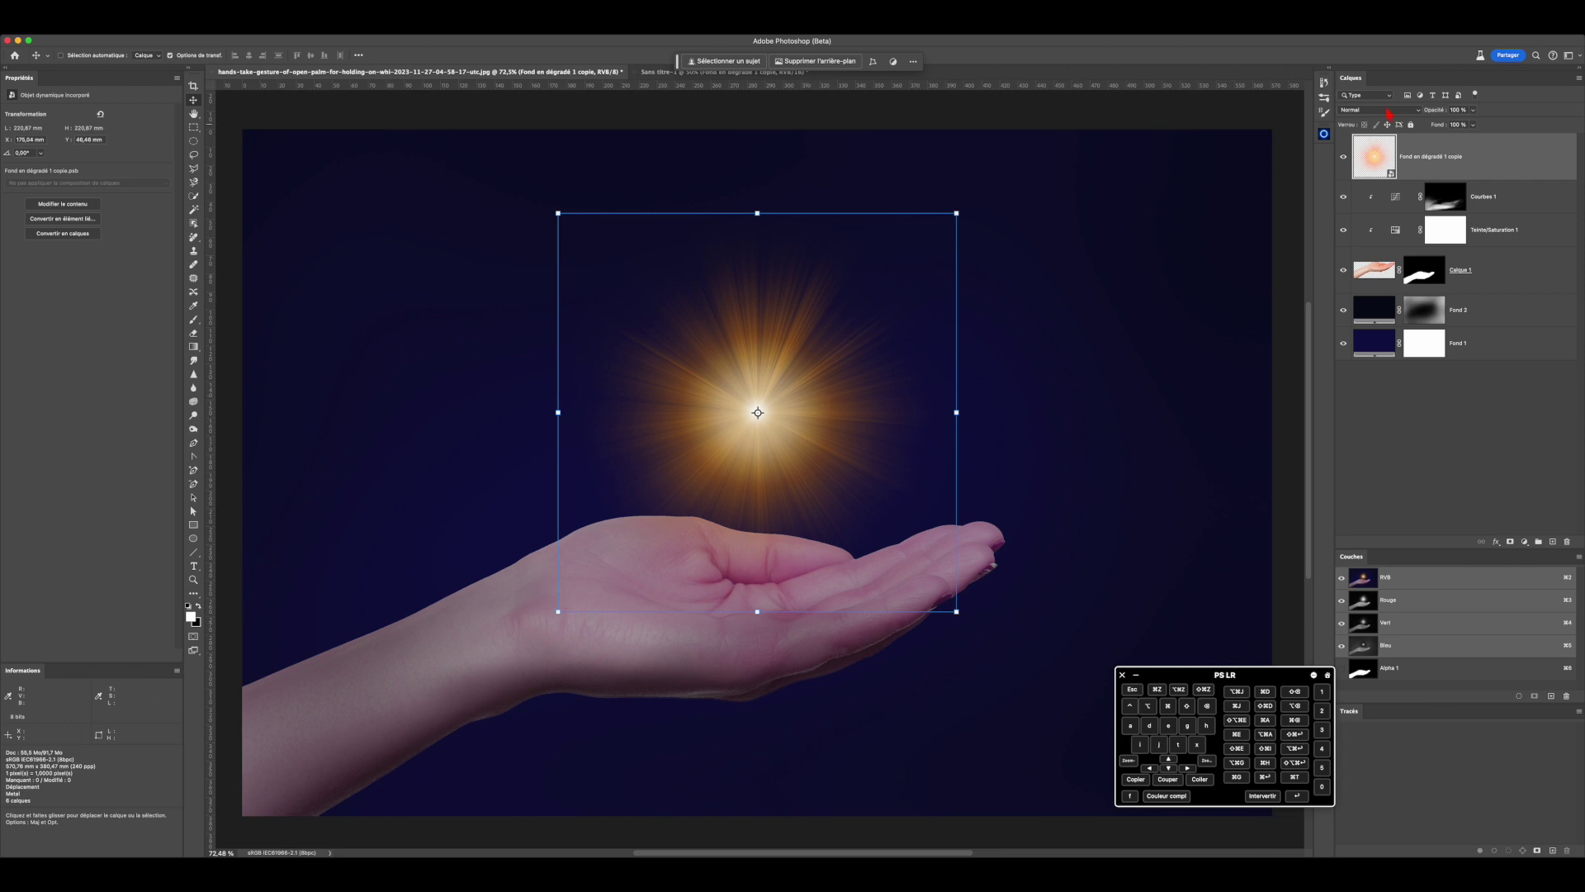
Step: Set the light-burst layer's blending mode to Linear Dodge (Add) and soften its rays with a Gaussian Blur smart filter
click(1415, 111)
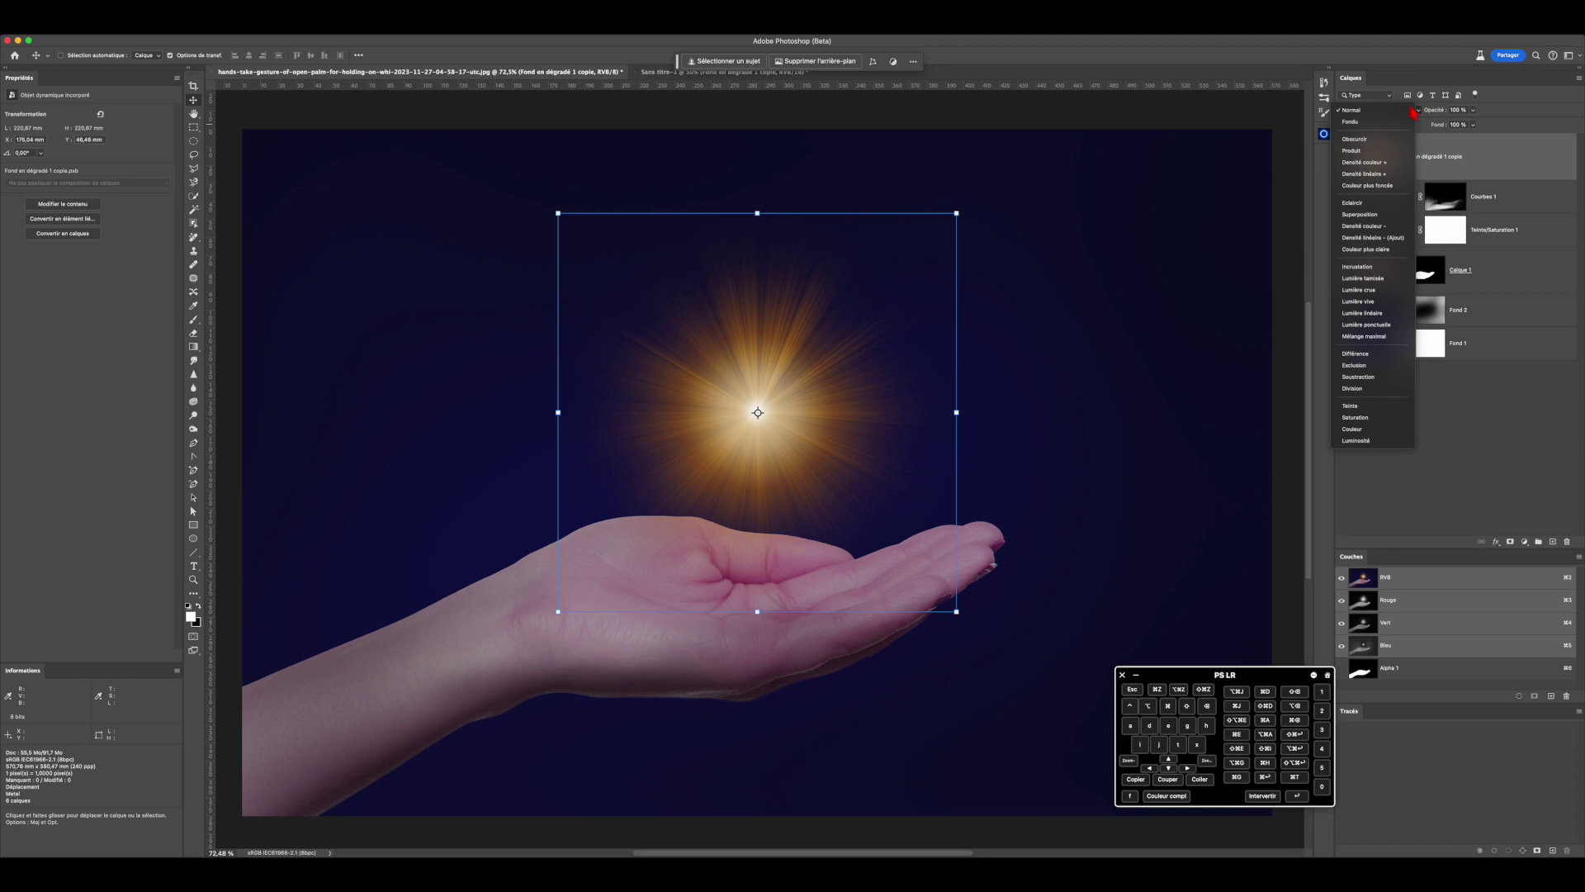
click(1396, 238)
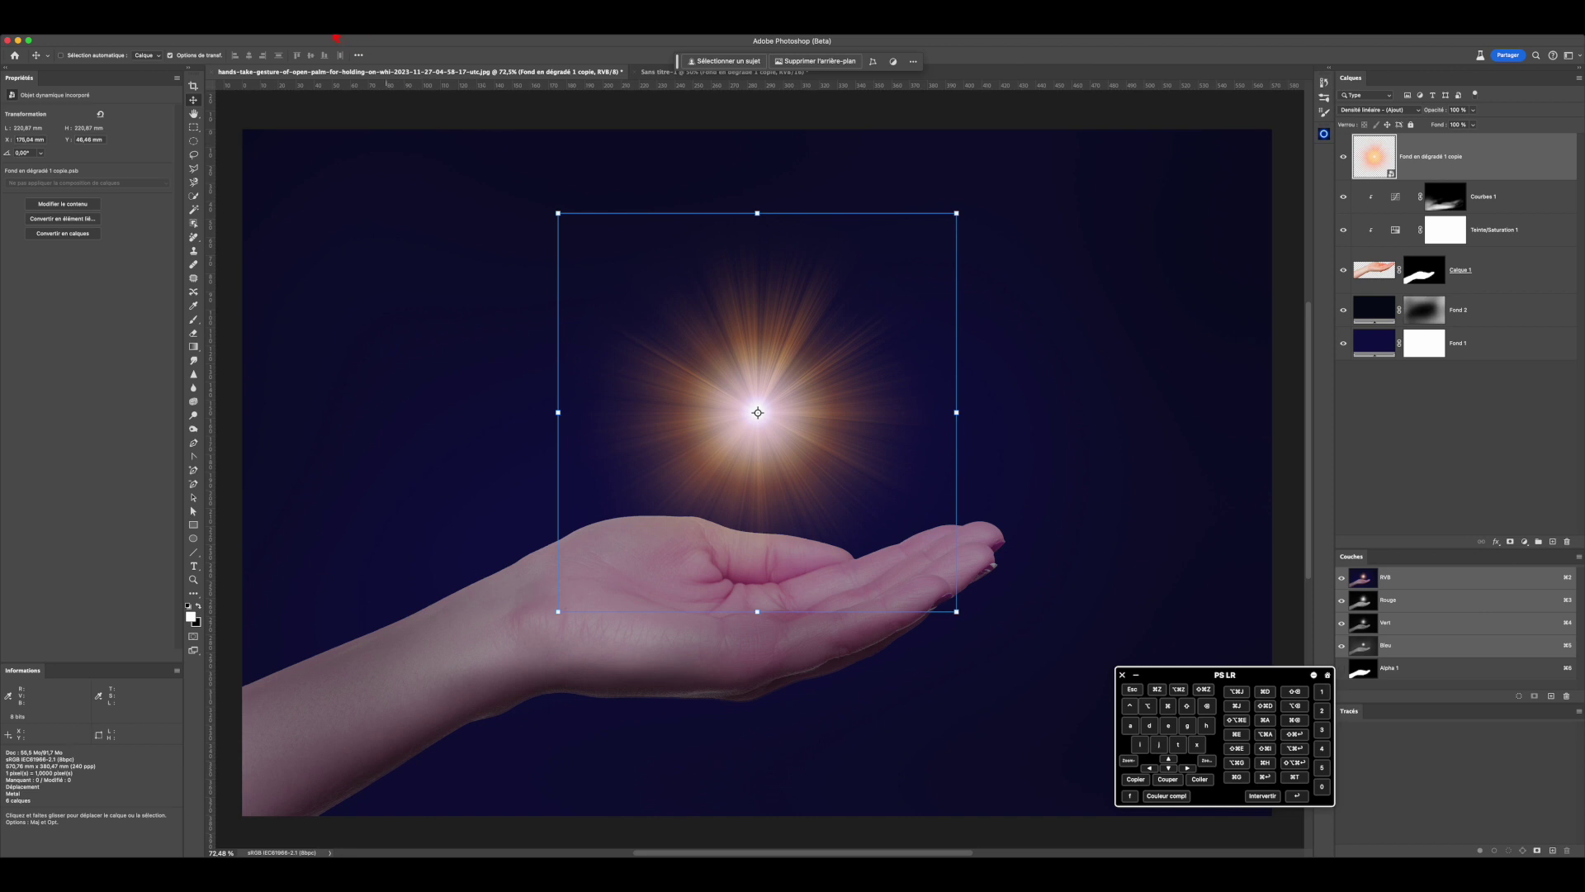
click(337, 38)
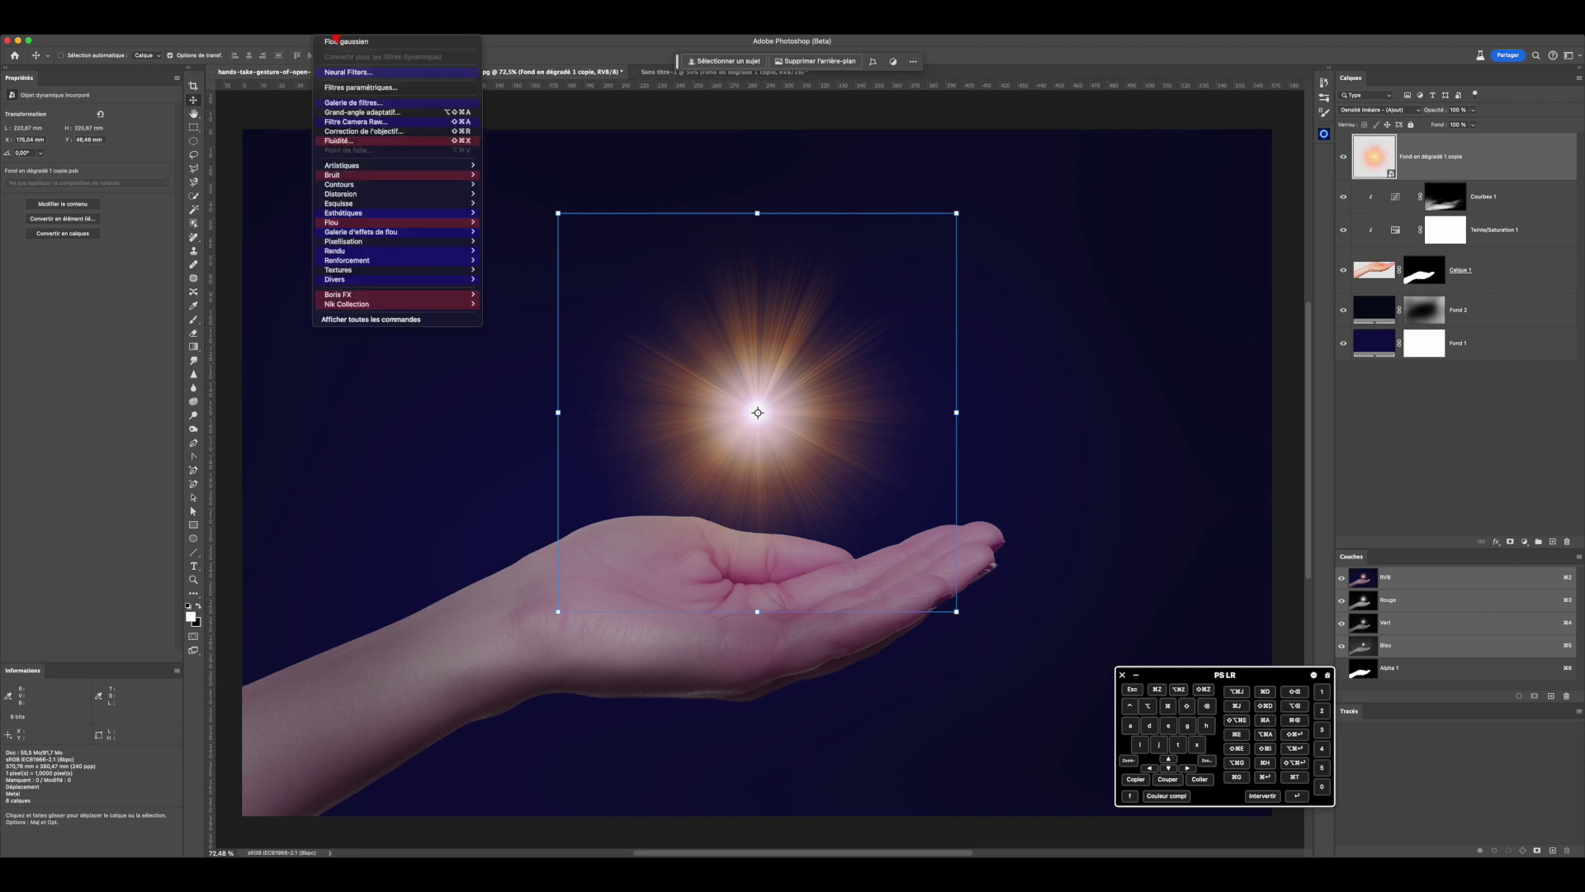
mouse_move(433, 224)
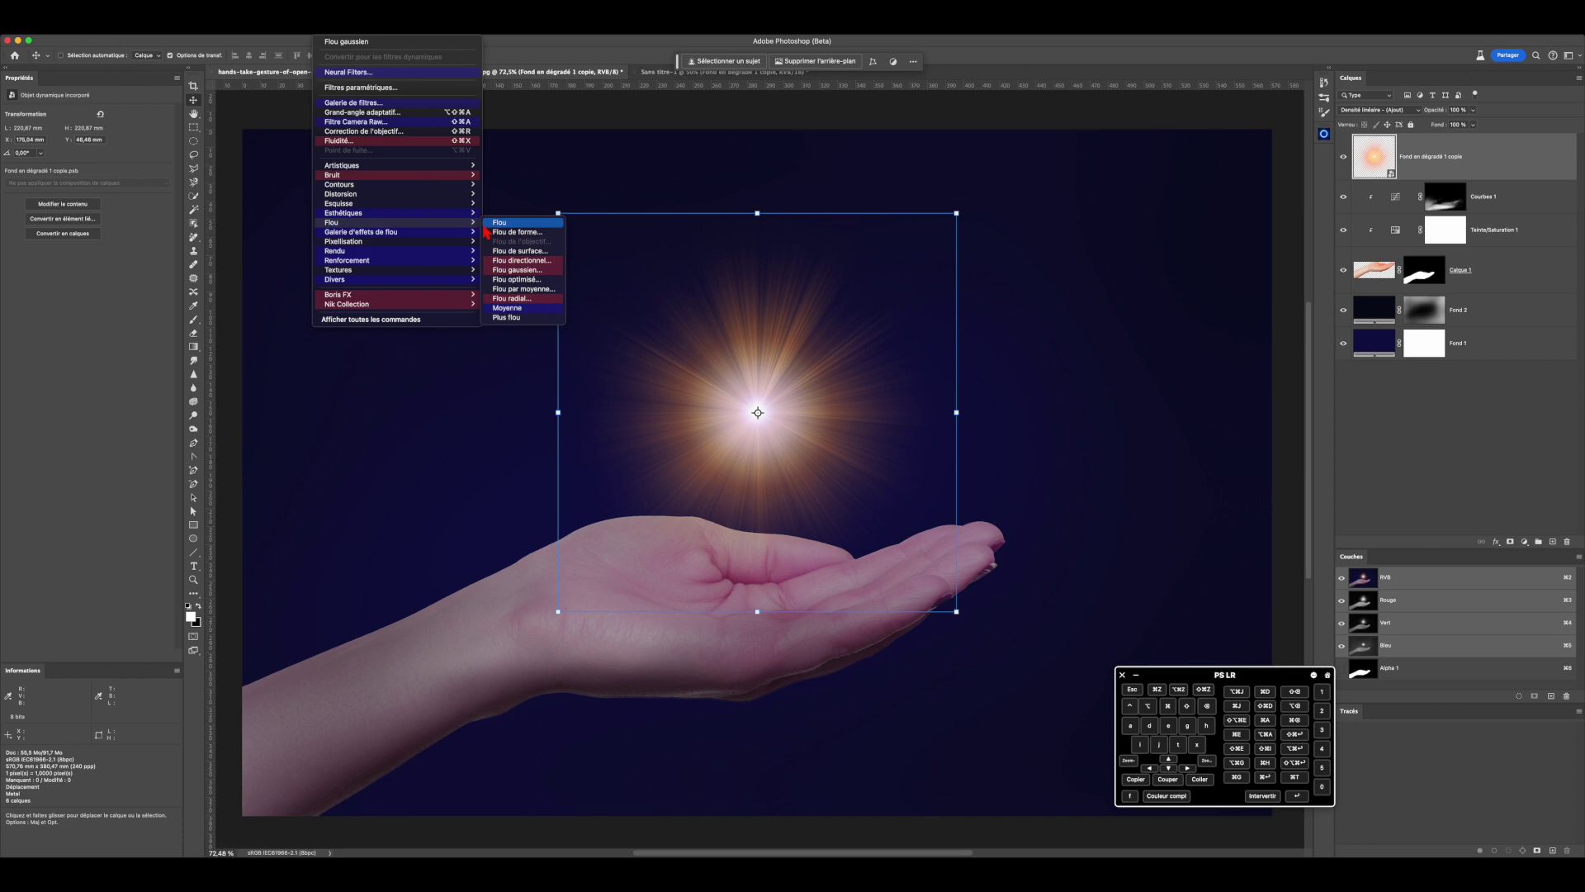
click(520, 270)
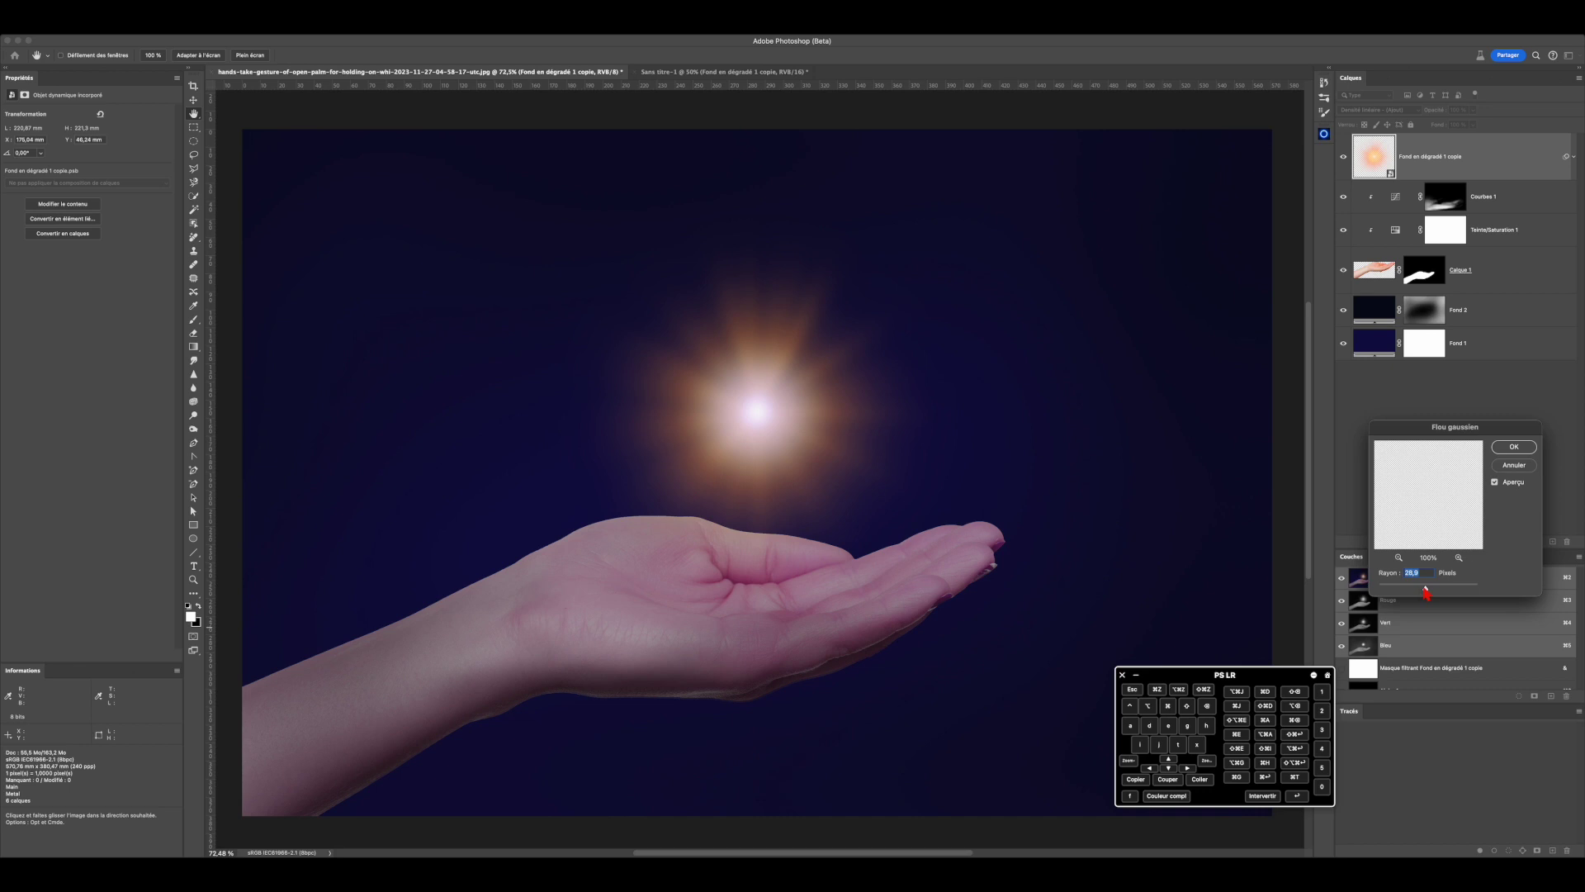
mouse_move(1425, 588)
mouse_down()
mouse_move(1395, 593)
mouse_move(1453, 596)
mouse_move(1416, 595)
mouse_move(1431, 596)
mouse_up()
click(1516, 448)
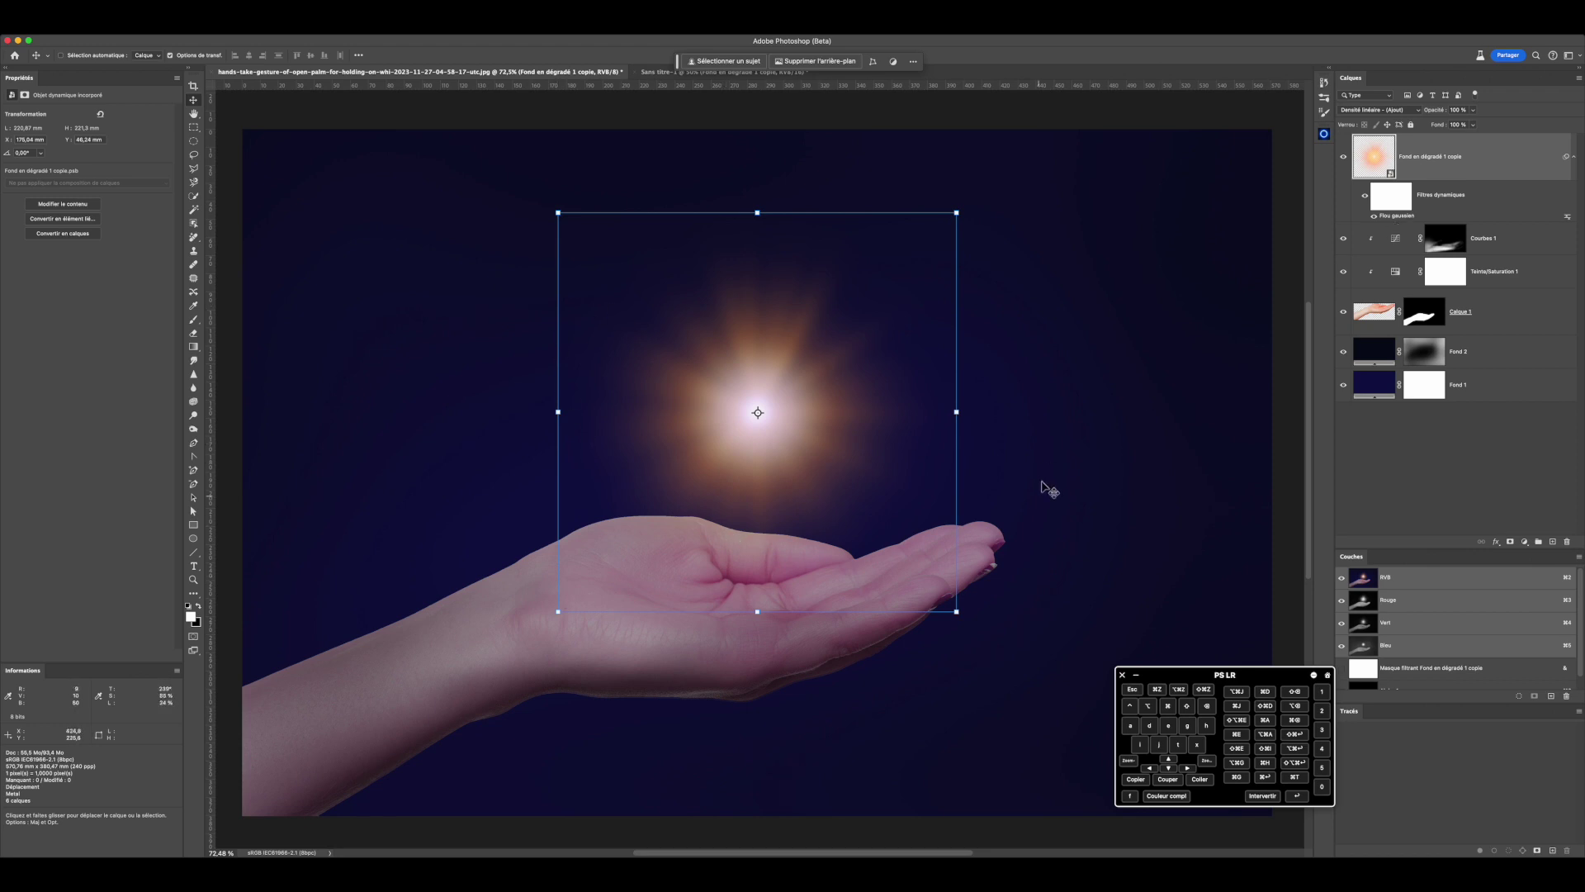
Step: Add a Hue/Saturation adjustment above the light burst and clip it to that layer
click(1529, 543)
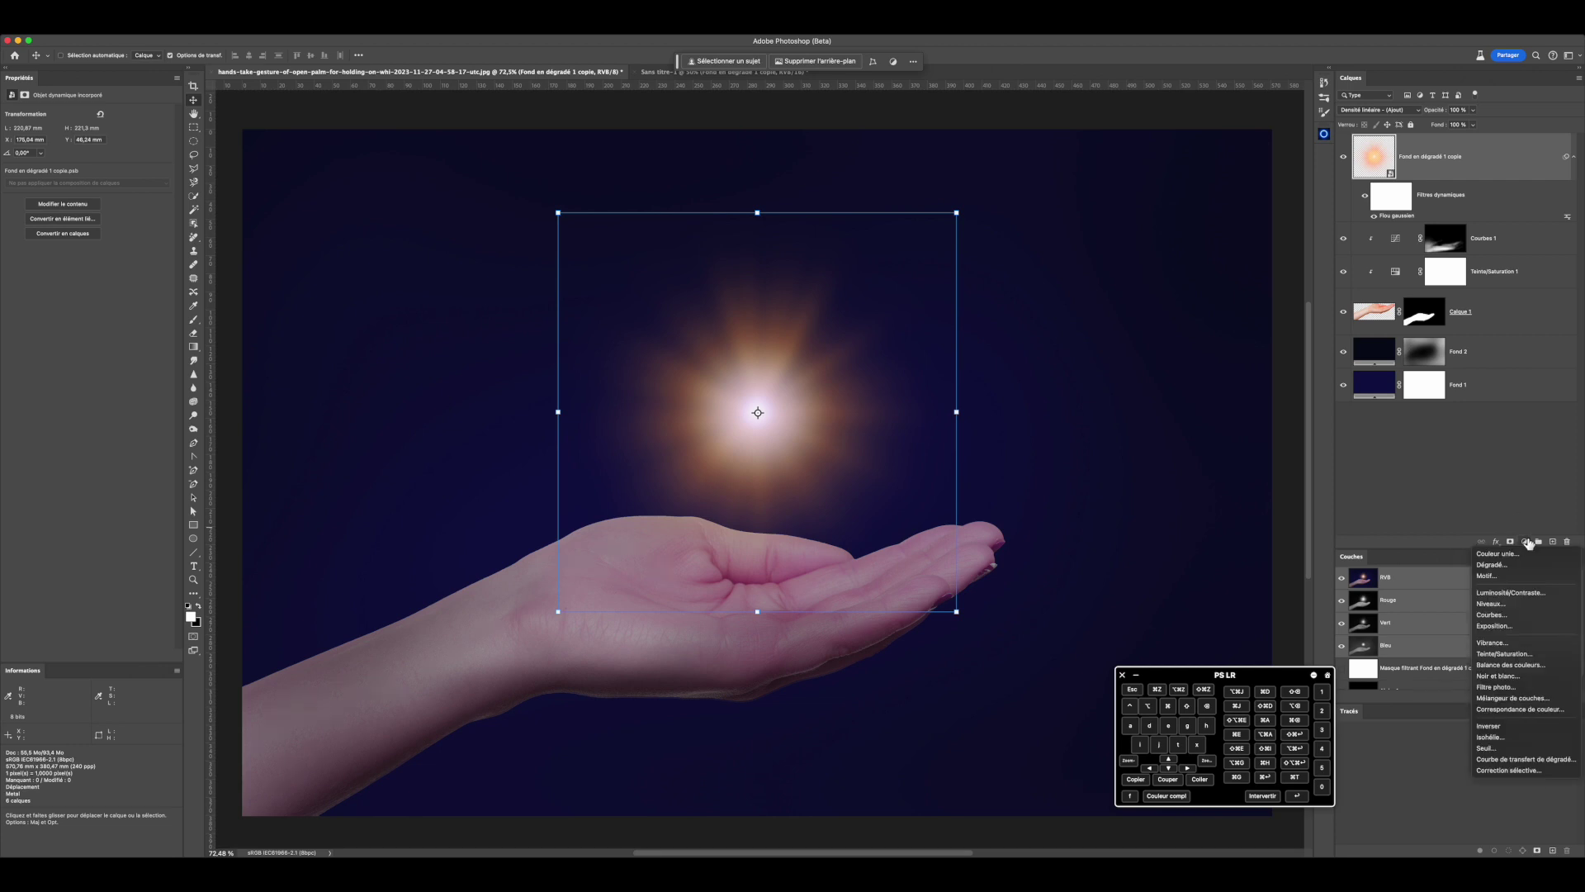
click(1527, 654)
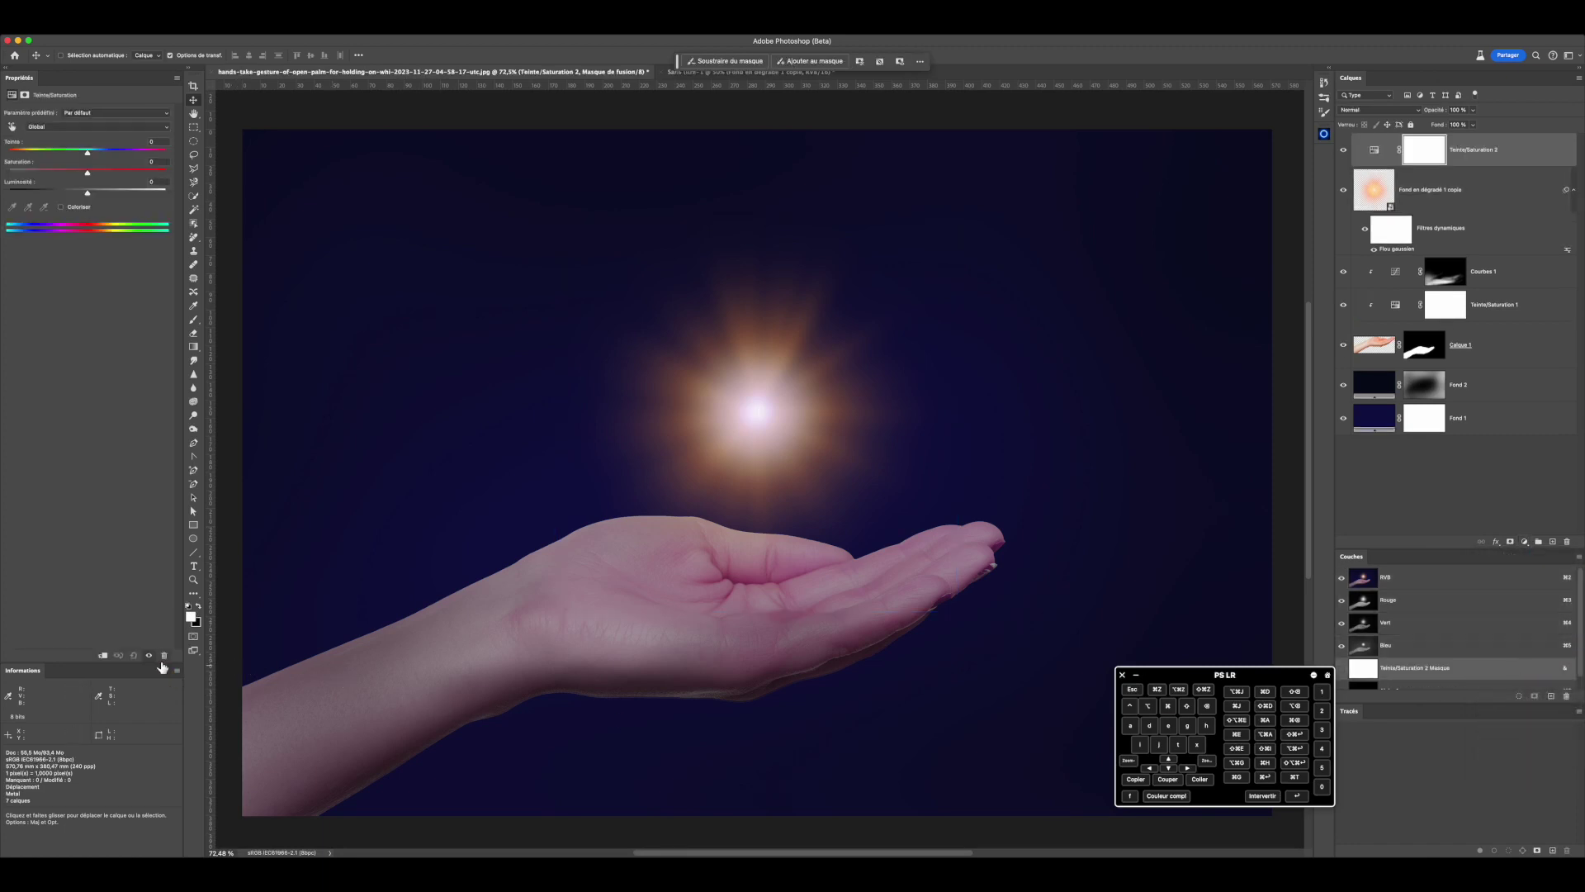
click(103, 656)
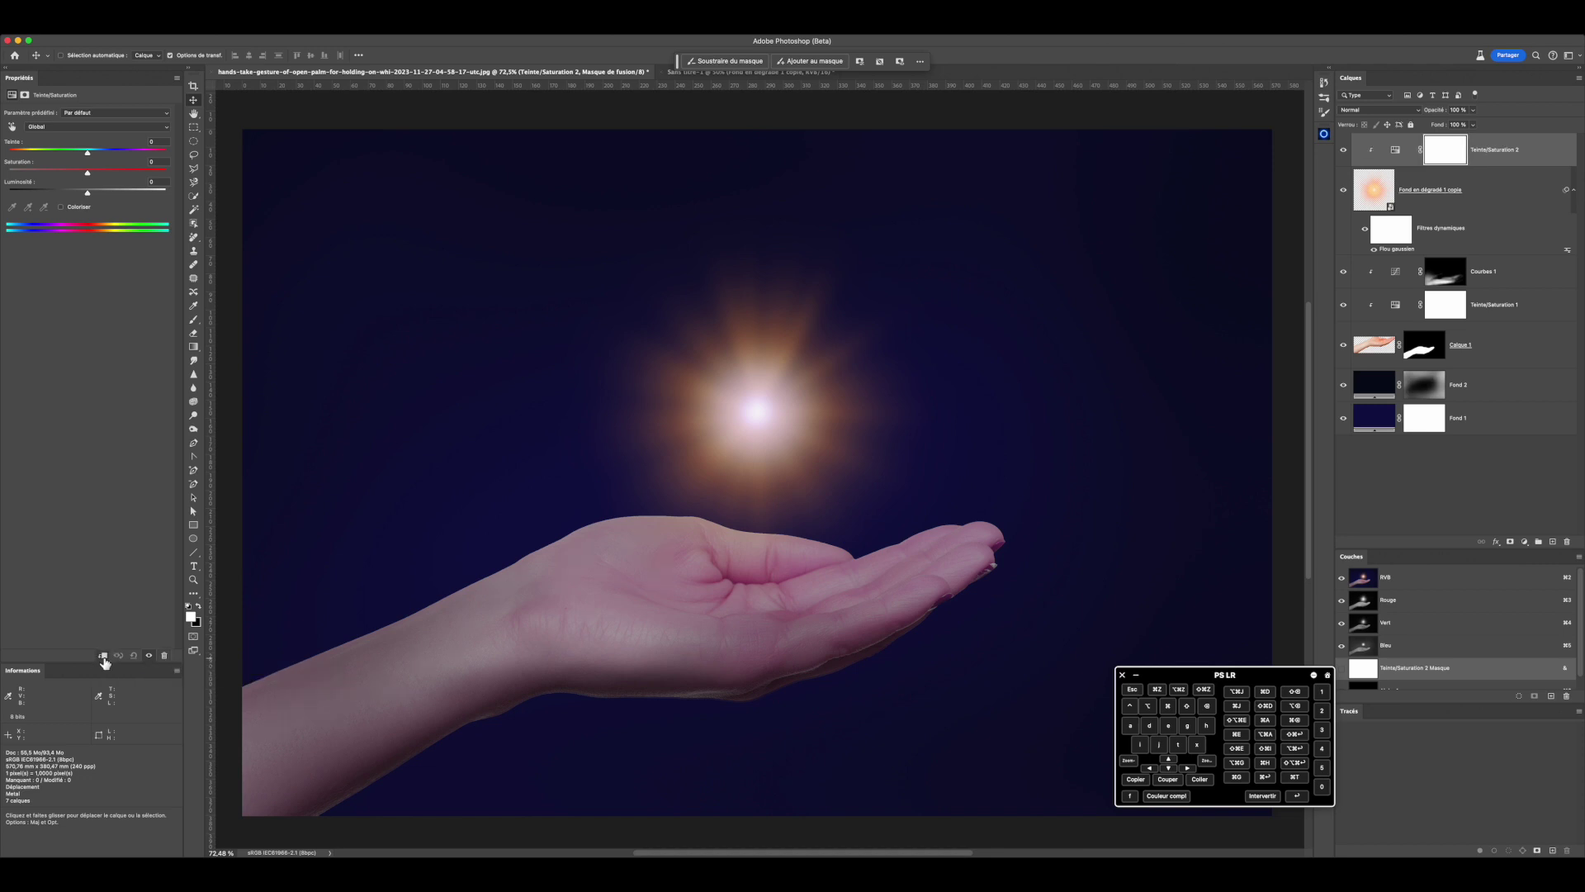
Step: Recolour the burst violet with a hue of about -118, saturation of about +13 and lightness of about +8
drag(87, 152, 33, 161)
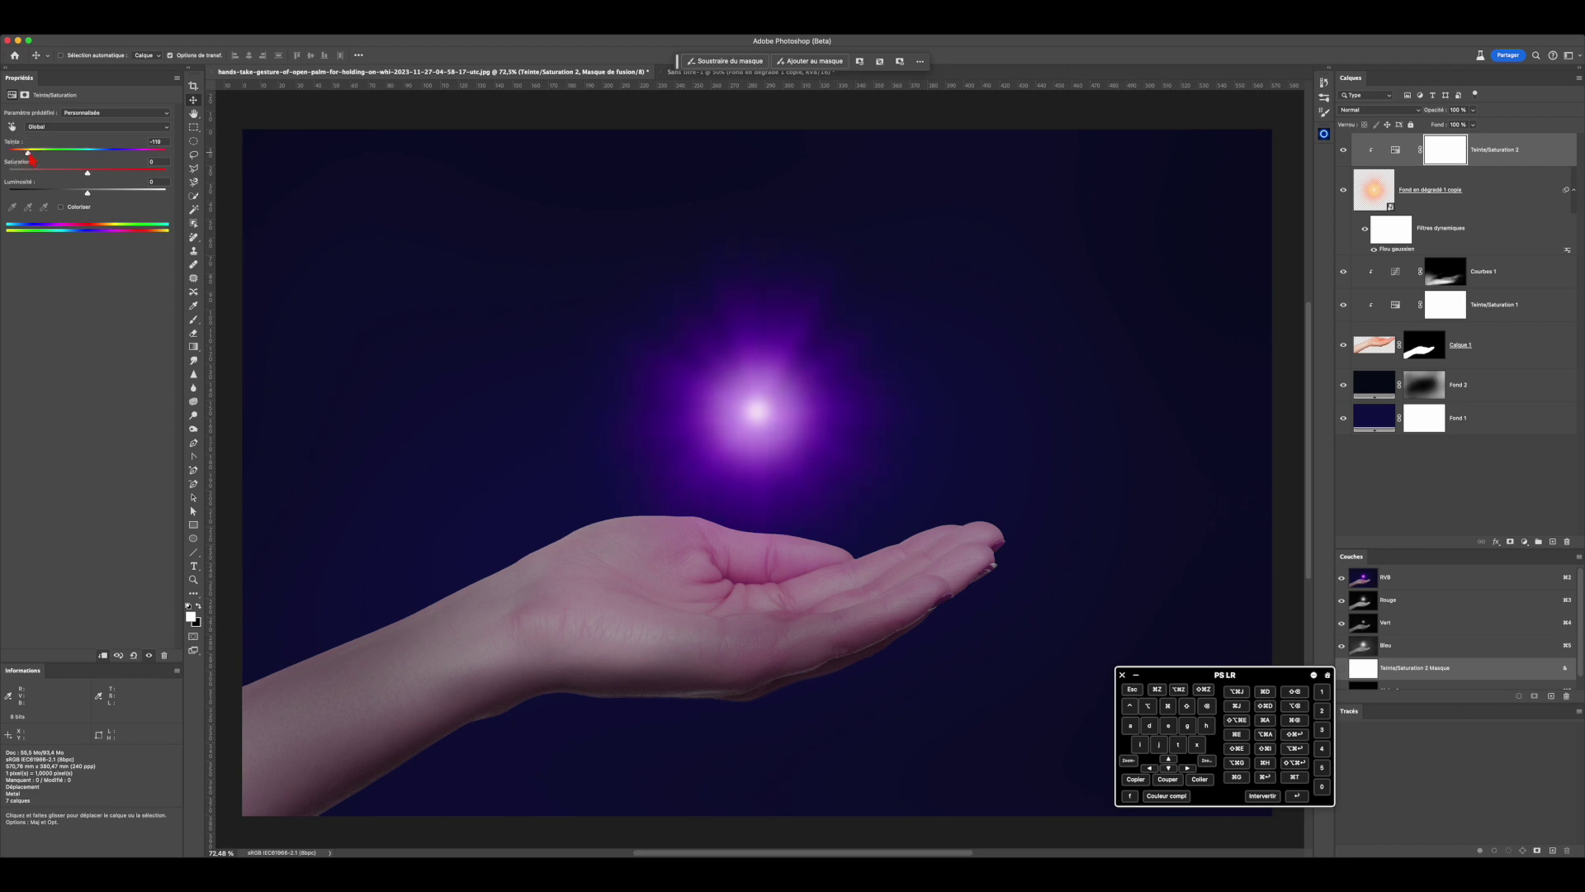
drag(33, 161, 35, 159)
drag(35, 161, 33, 161)
drag(91, 178, 103, 178)
drag(102, 178, 101, 180)
drag(87, 193, 94, 194)
Step: Create a new empty layer directly above the hand's Curves adjustment and set its blending mode to Linear Dodge (Add)
click(1512, 267)
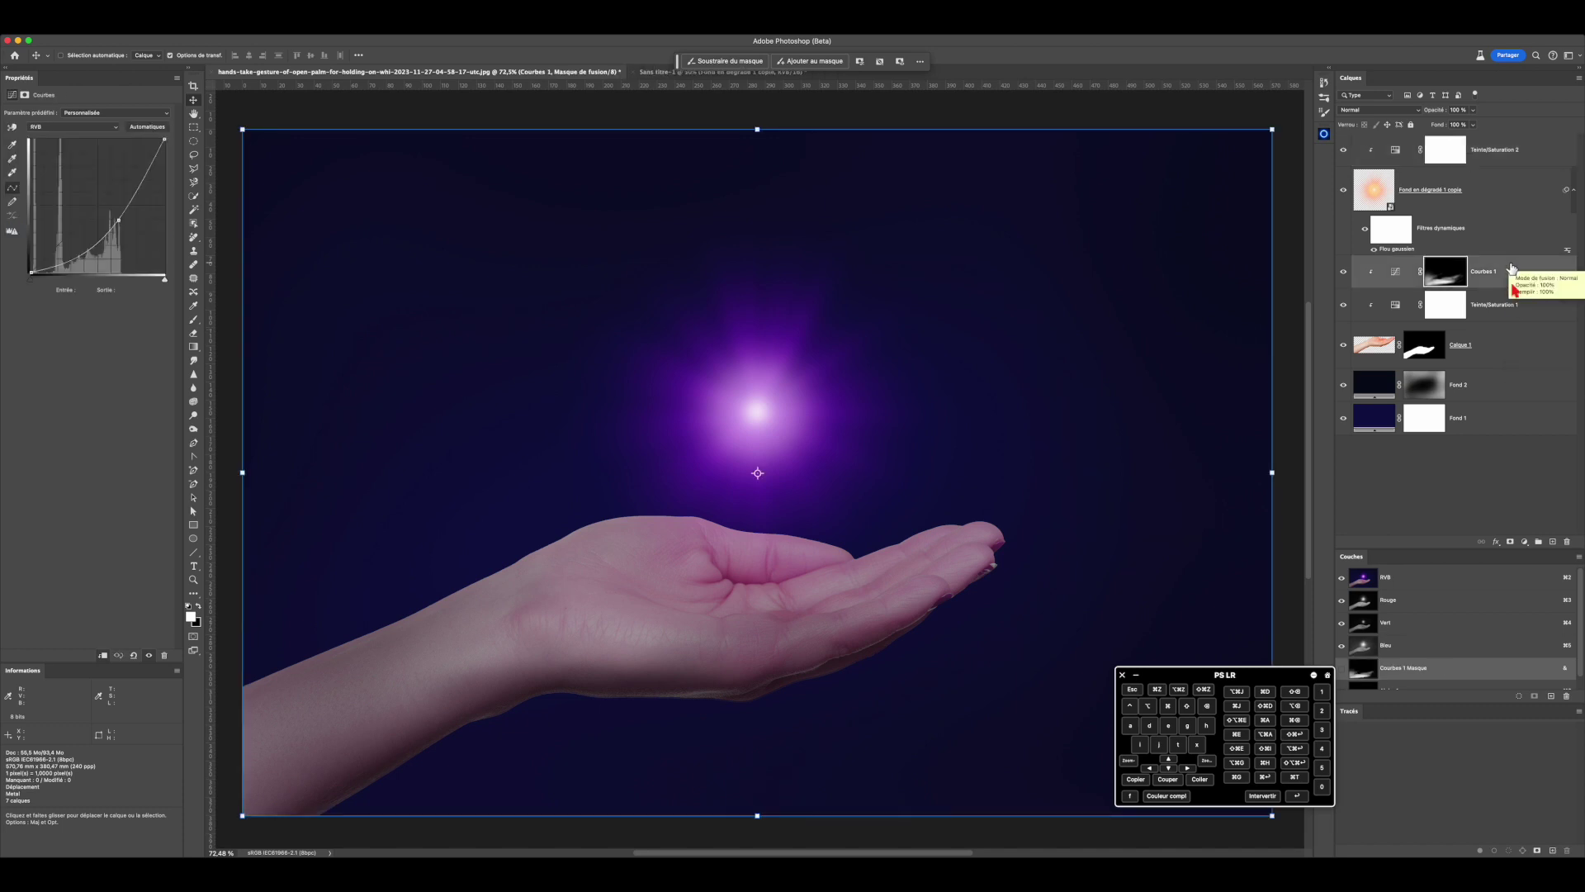
click(1551, 542)
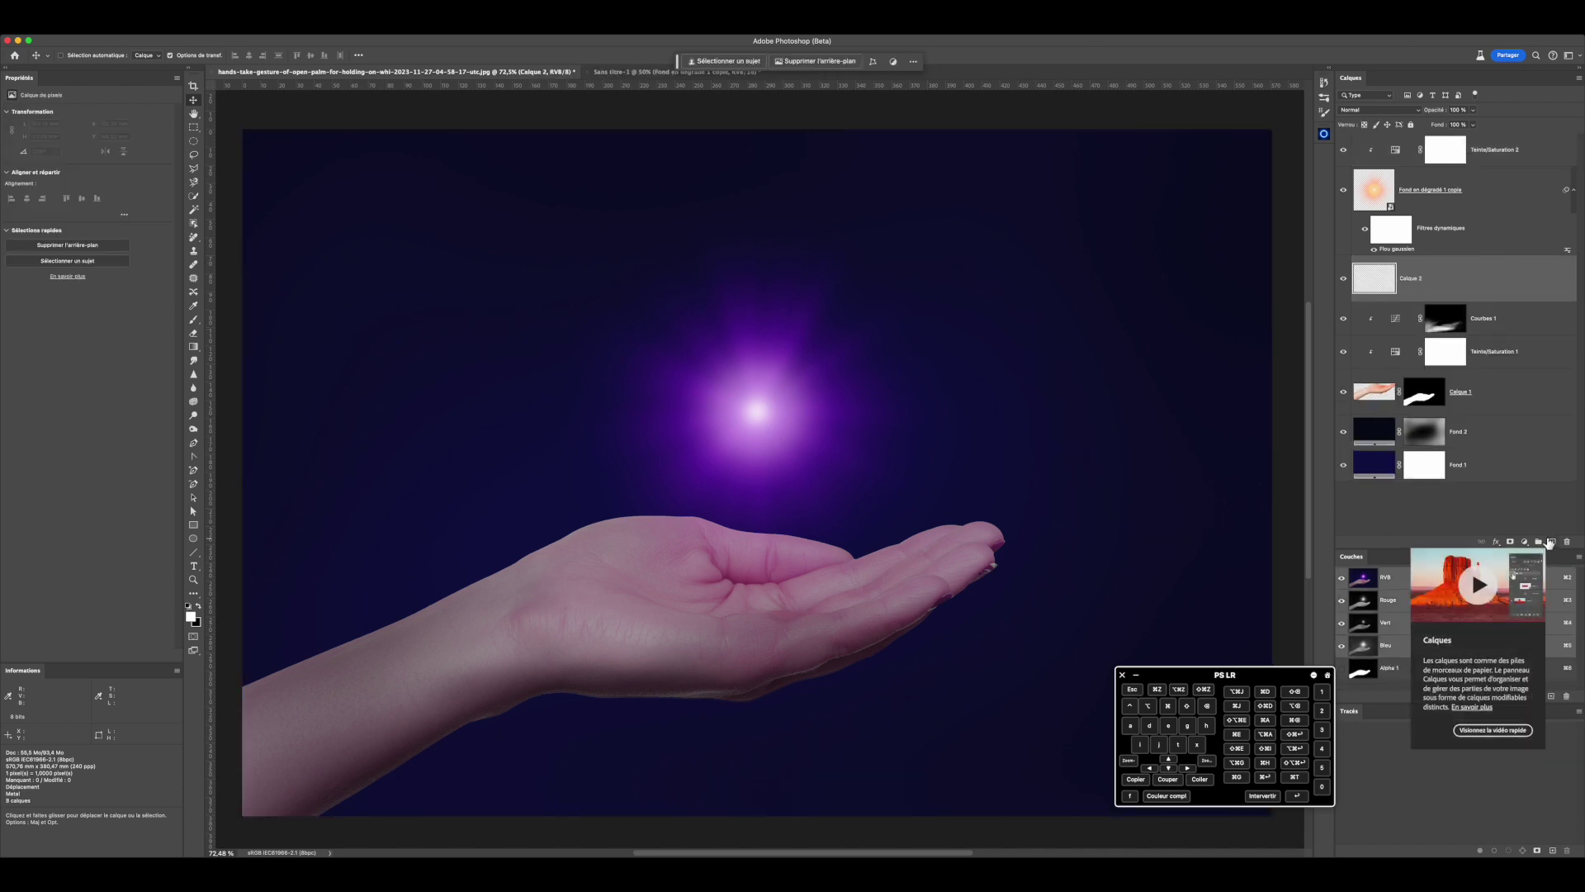
click(1403, 111)
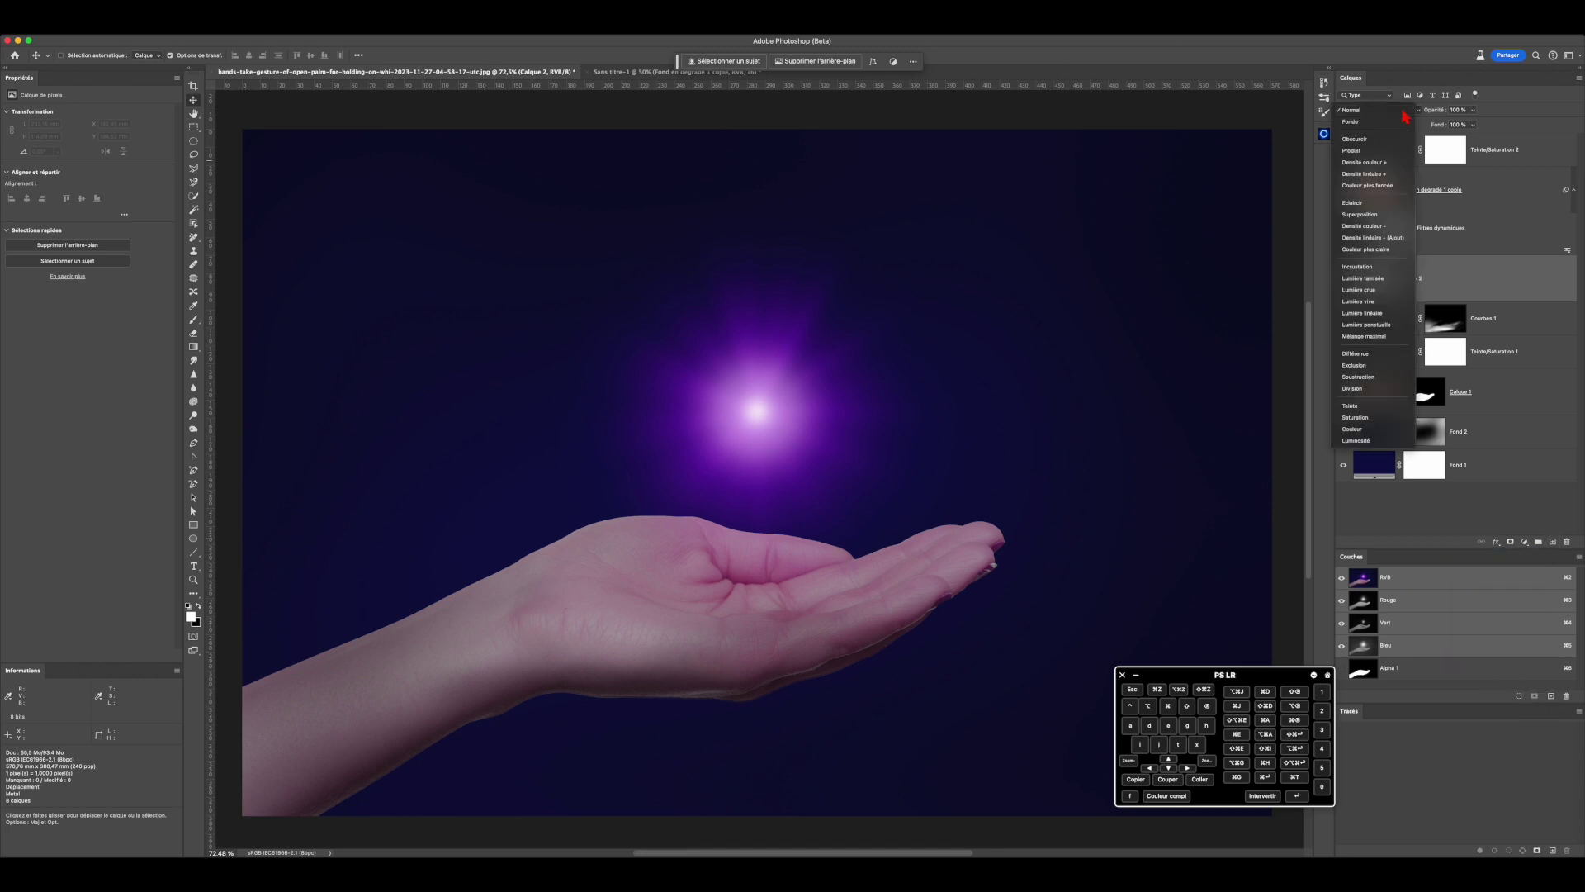
click(1401, 240)
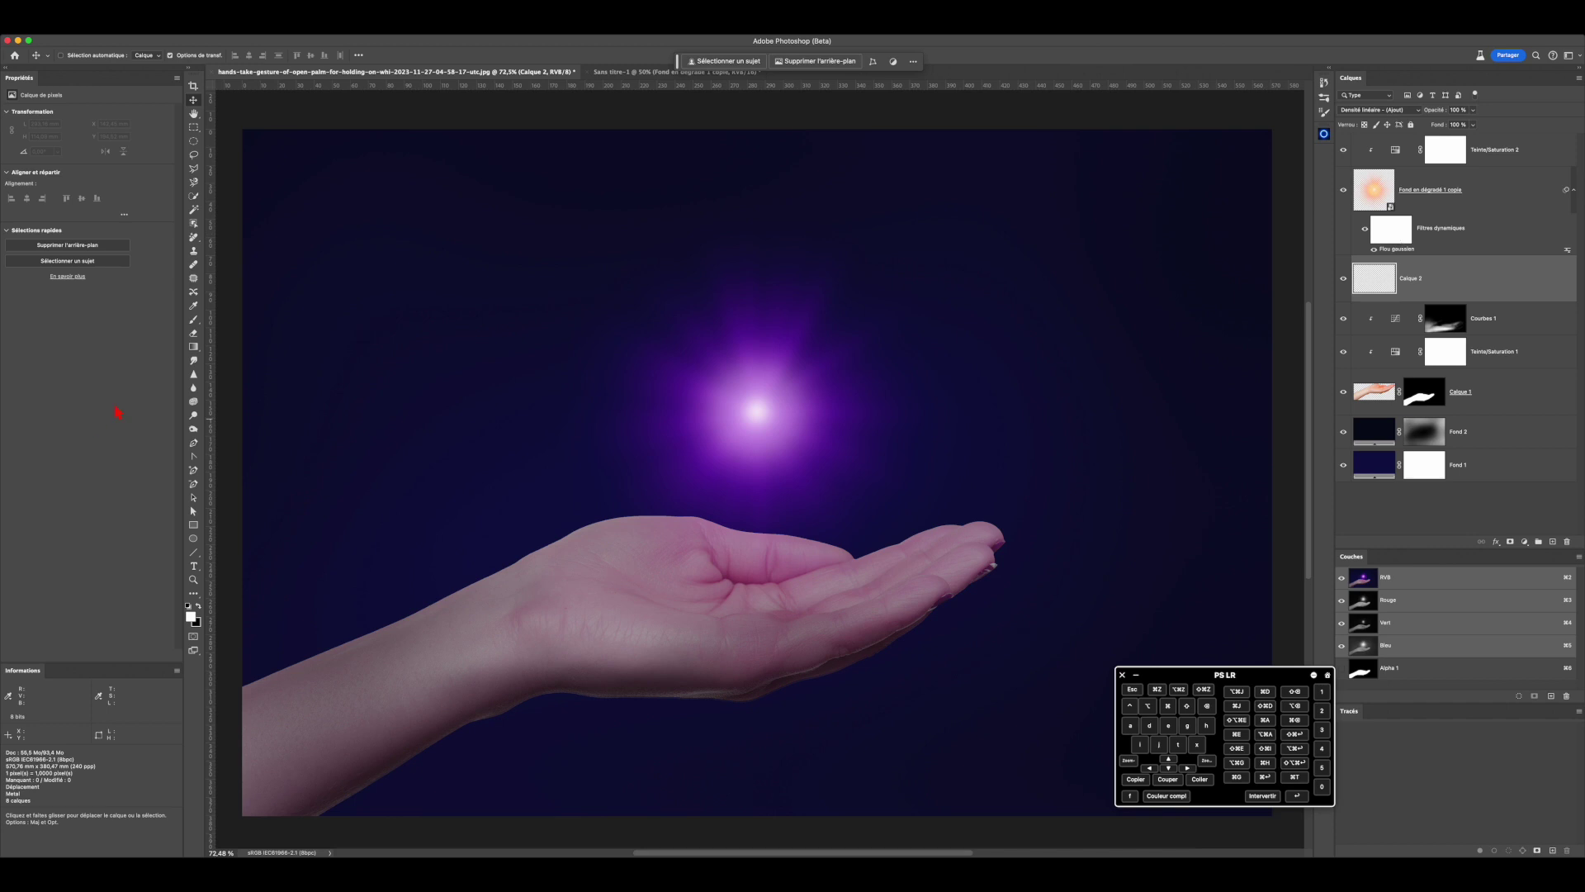
Step: Choose the soft round brush from the general brushes and reduce its size to fit the palm area
click(194, 319)
click(1326, 86)
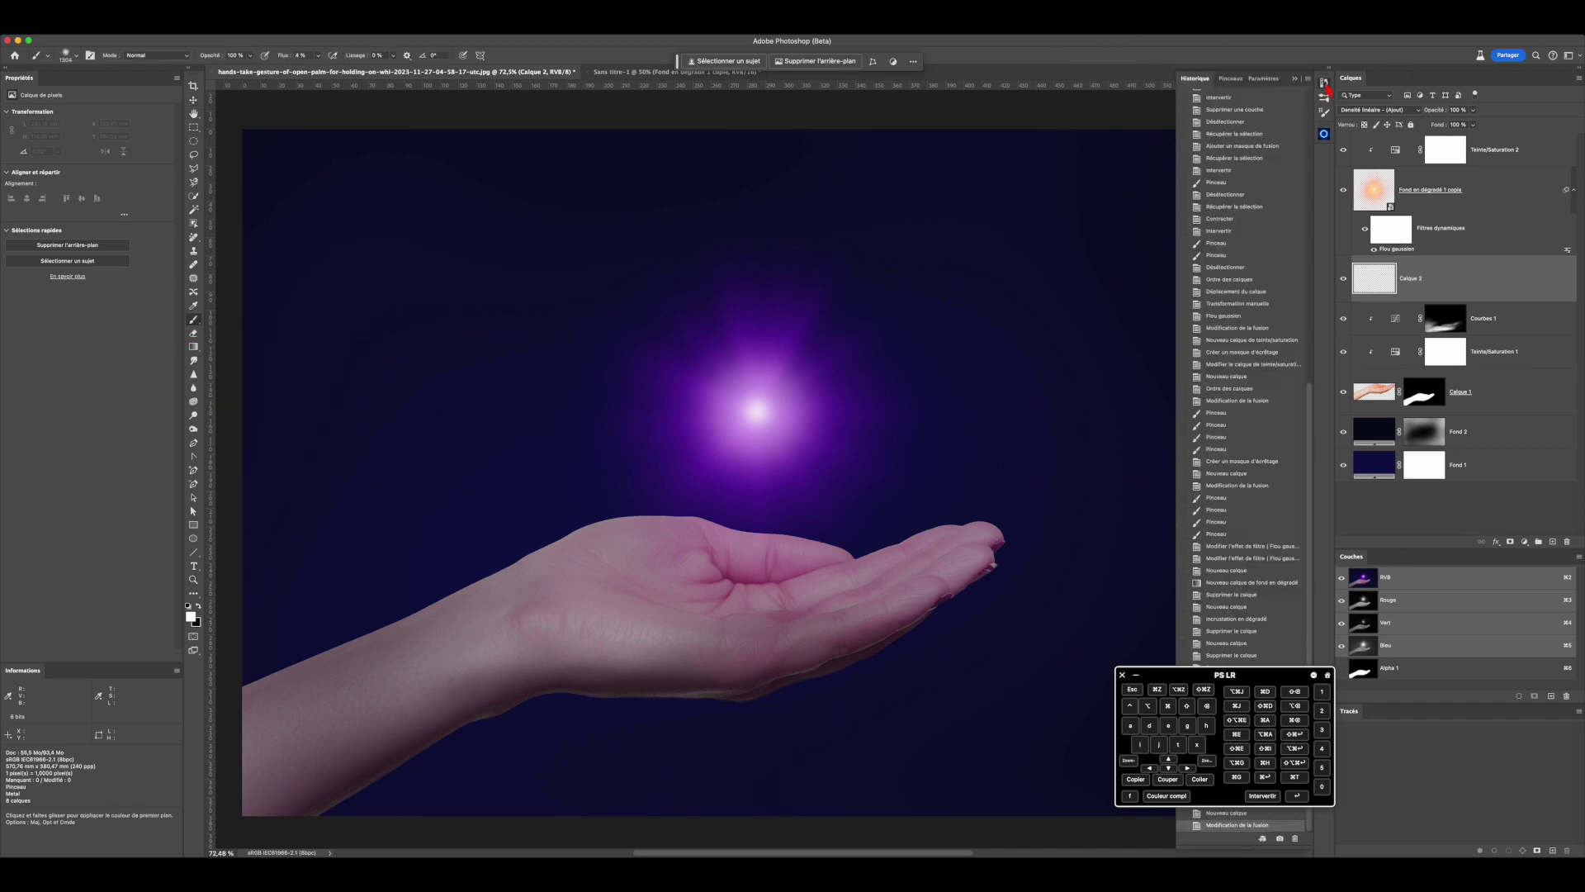
click(1326, 110)
click(1086, 152)
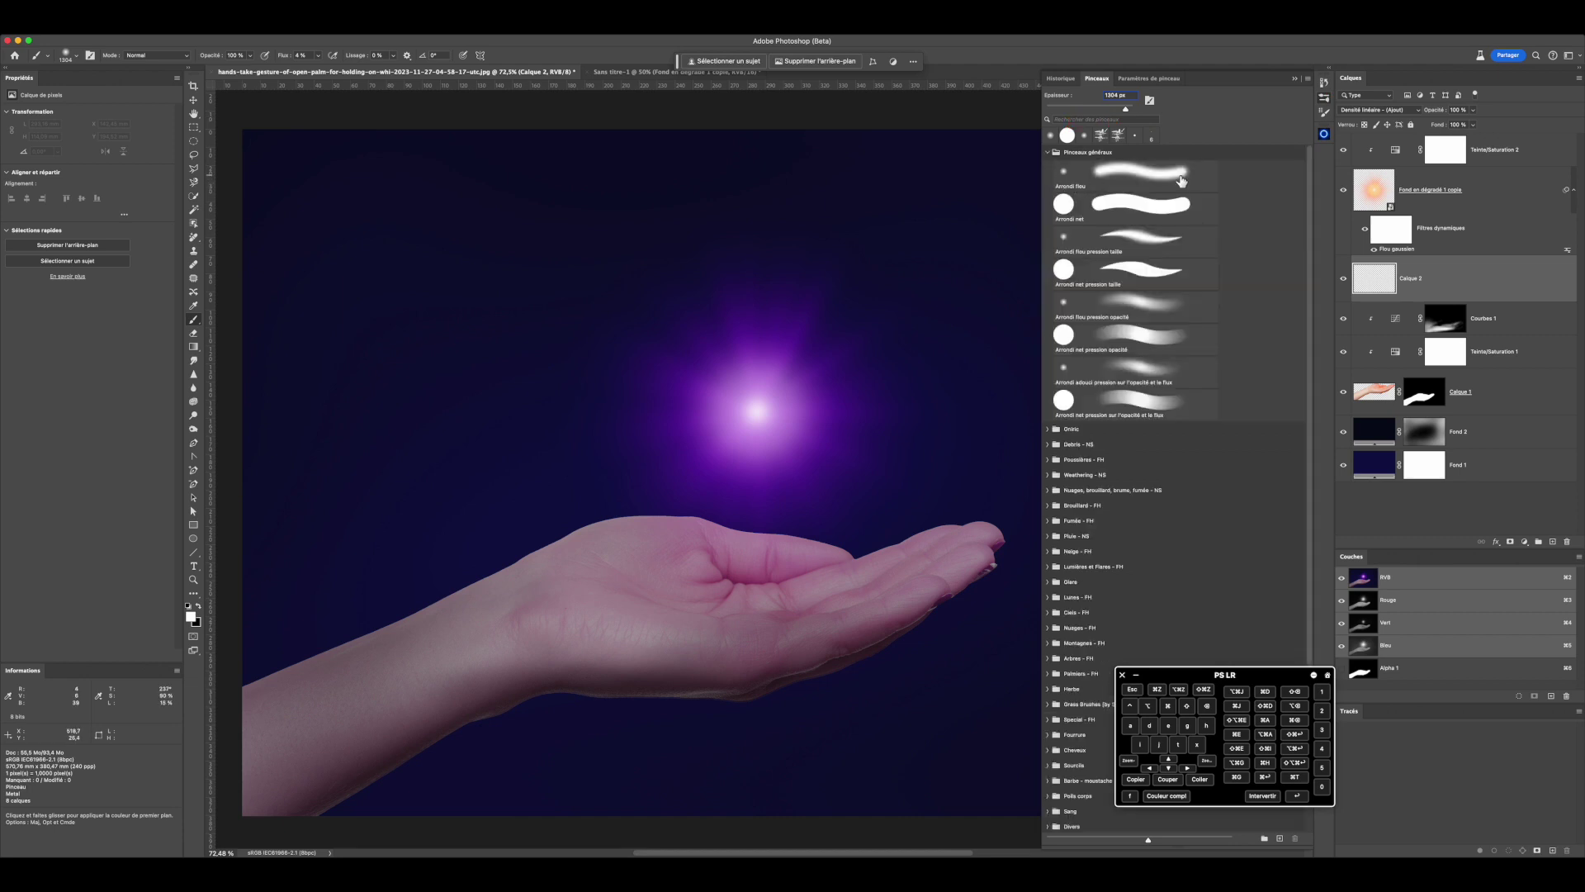
click(975, 148)
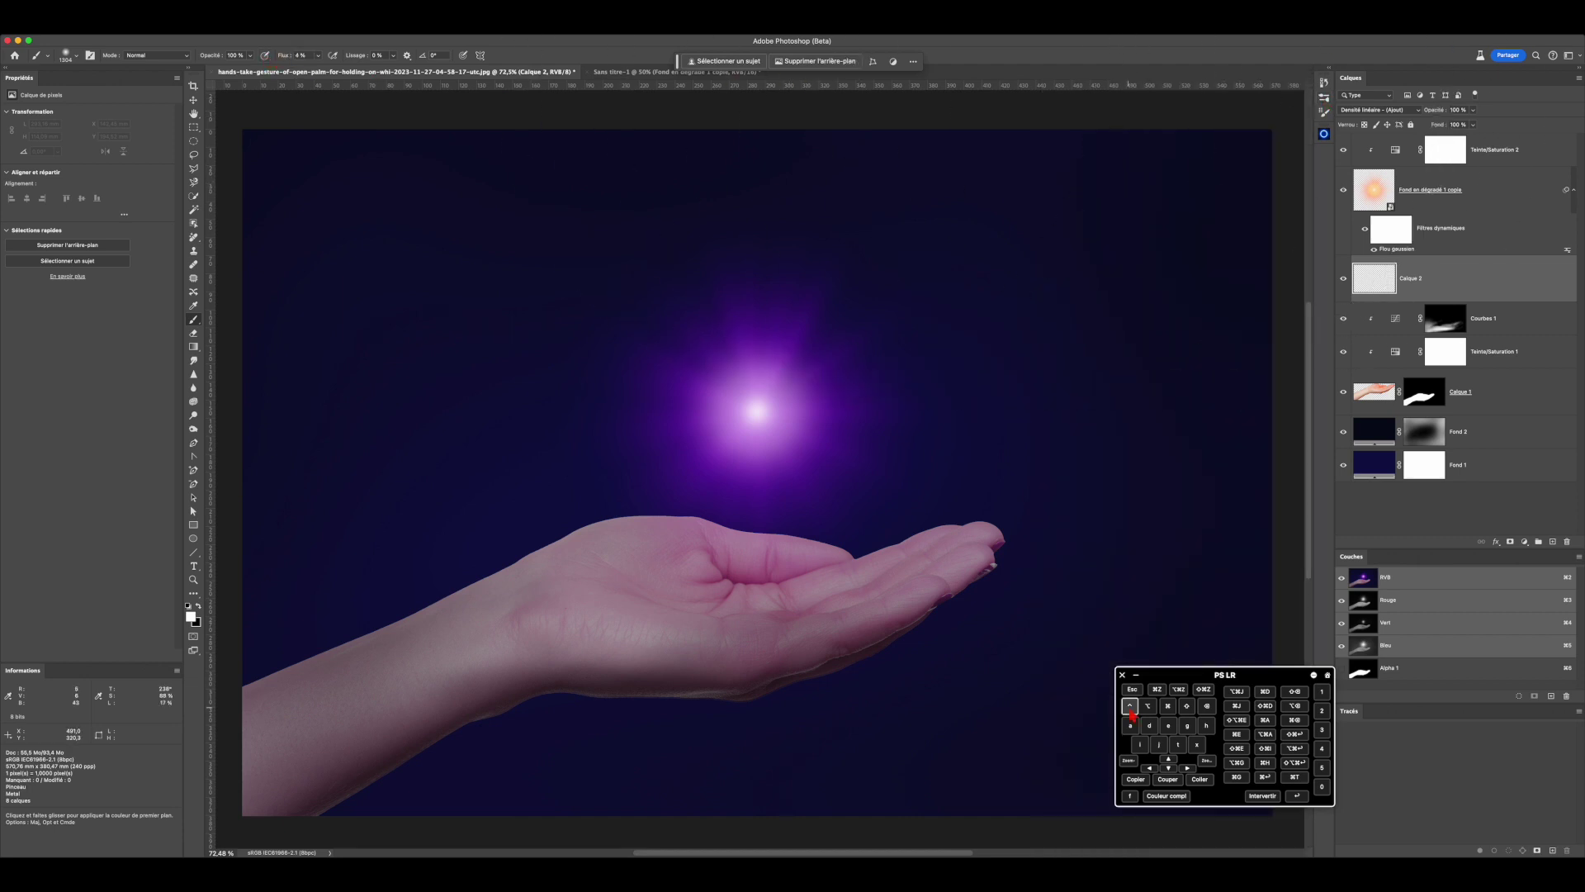
ctrl+alt+drag(790, 430, 582, 430)
Step: Set the foreground colour to a deep blue with hue 246°, saturation 97 % and brightness 56 %
click(191, 616)
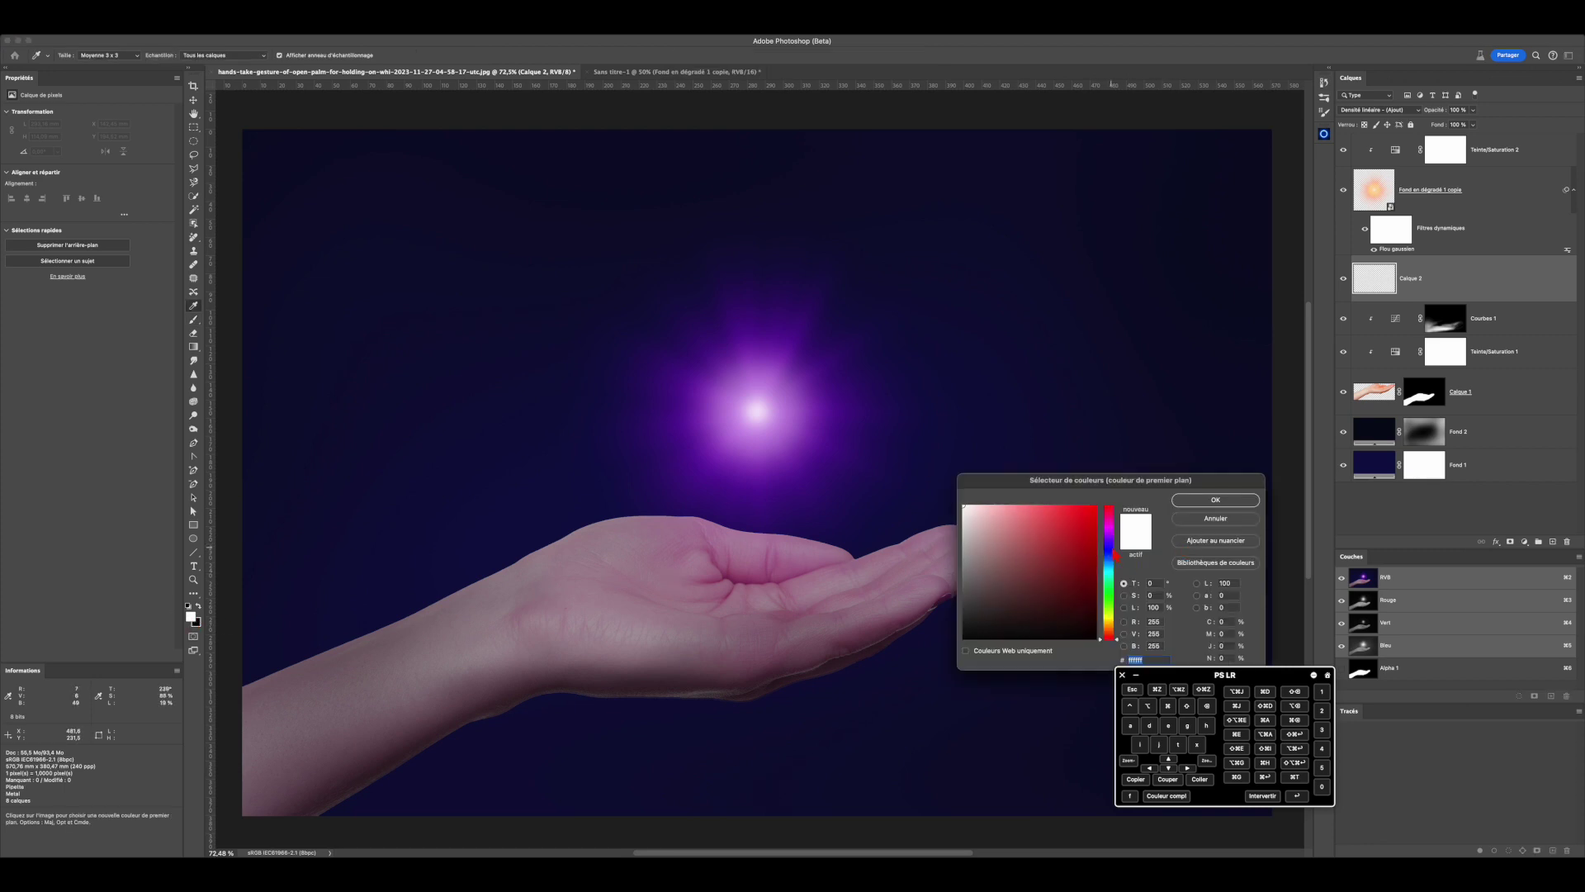
click(1108, 547)
mouse_move(1086, 538)
mouse_down()
mouse_move(1072, 556)
mouse_move(1089, 580)
mouse_move(1093, 563)
mouse_up()
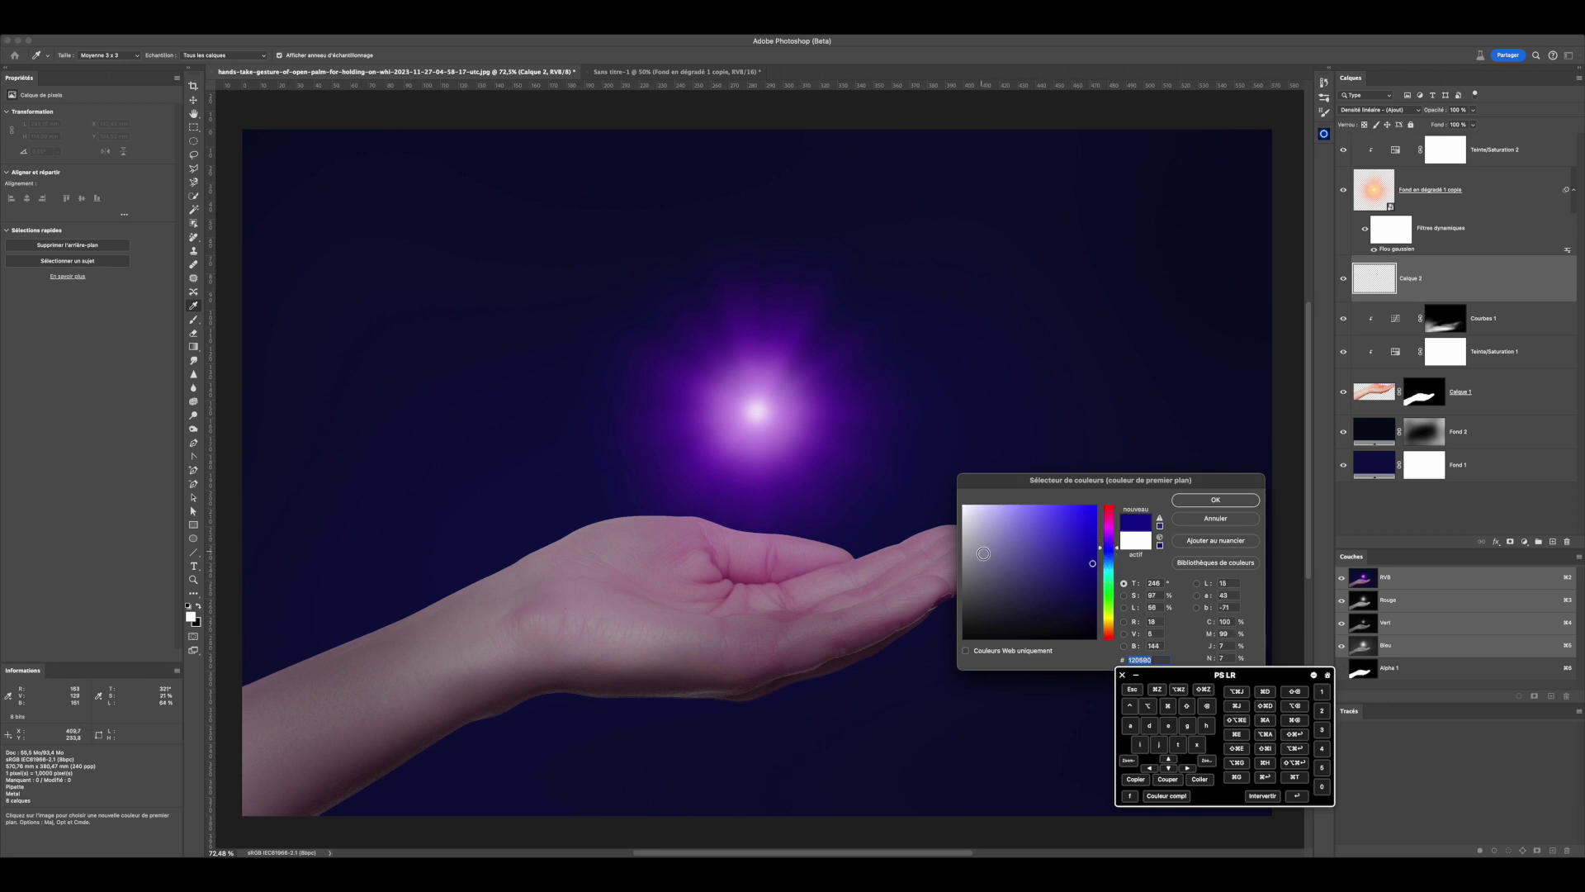
click(1251, 501)
Step: Brush a soft blue glow over the palm and fingers on the new layer
key(b)
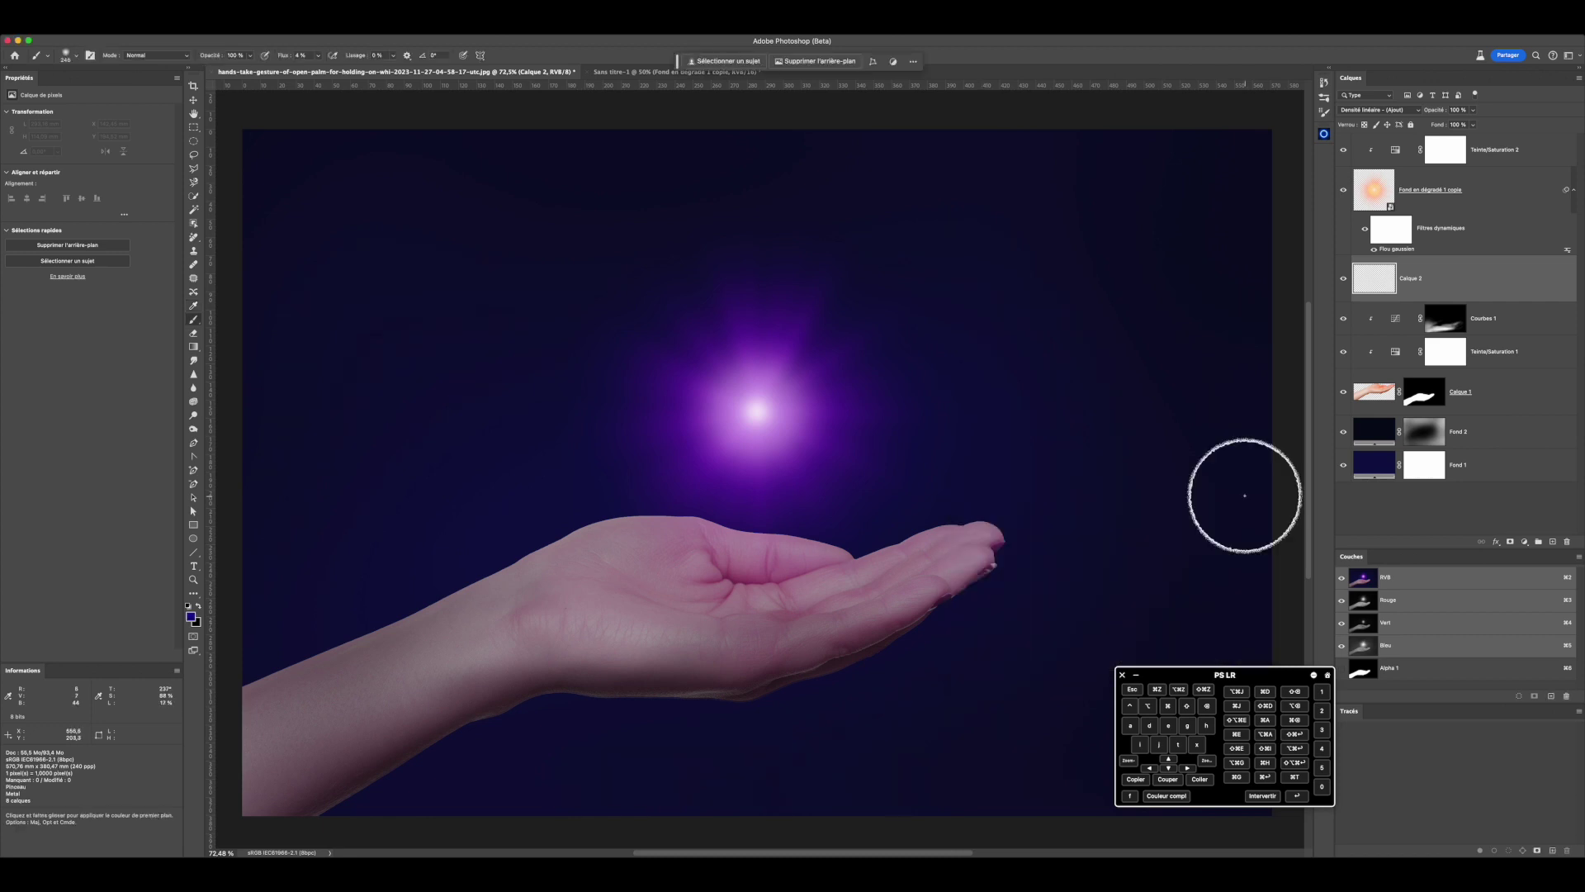
mouse_move(828, 589)
mouse_down()
mouse_move(643, 587)
mouse_move(841, 599)
mouse_move(687, 541)
mouse_move(748, 542)
mouse_move(733, 582)
mouse_move(659, 525)
mouse_move(598, 527)
mouse_move(672, 530)
mouse_move(661, 552)
mouse_move(587, 578)
mouse_move(856, 546)
mouse_move(660, 534)
mouse_move(792, 544)
mouse_move(631, 602)
mouse_move(695, 625)
mouse_move(873, 597)
mouse_move(821, 577)
mouse_up()
drag(988, 546, 973, 538)
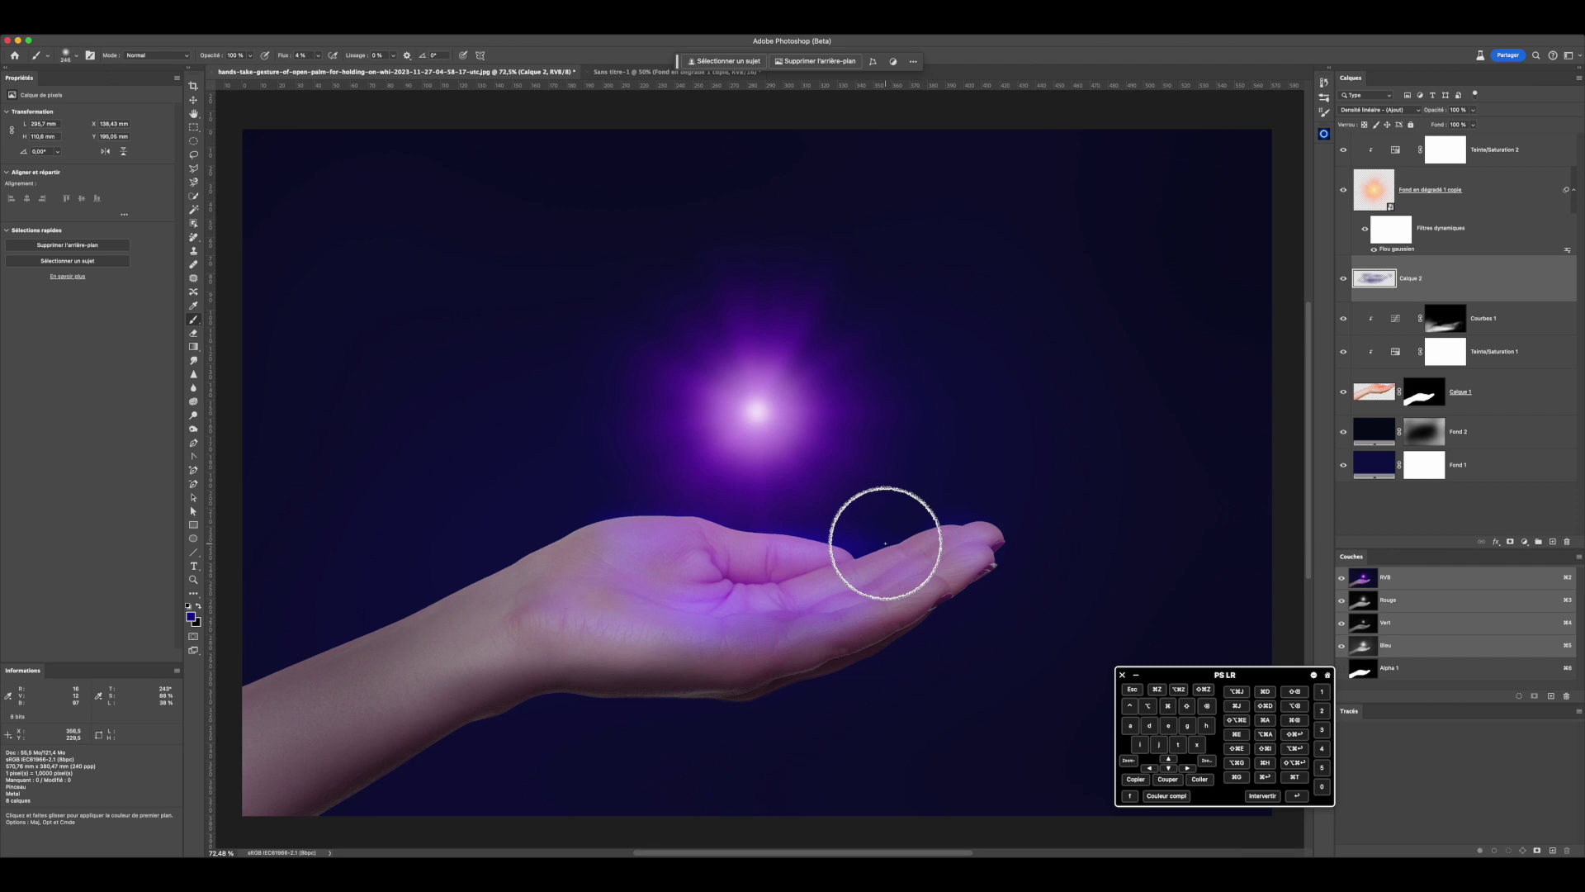
Step: Clip the painted glow layer to the hand below it and lower its opacity to about 81 %
click(1149, 708)
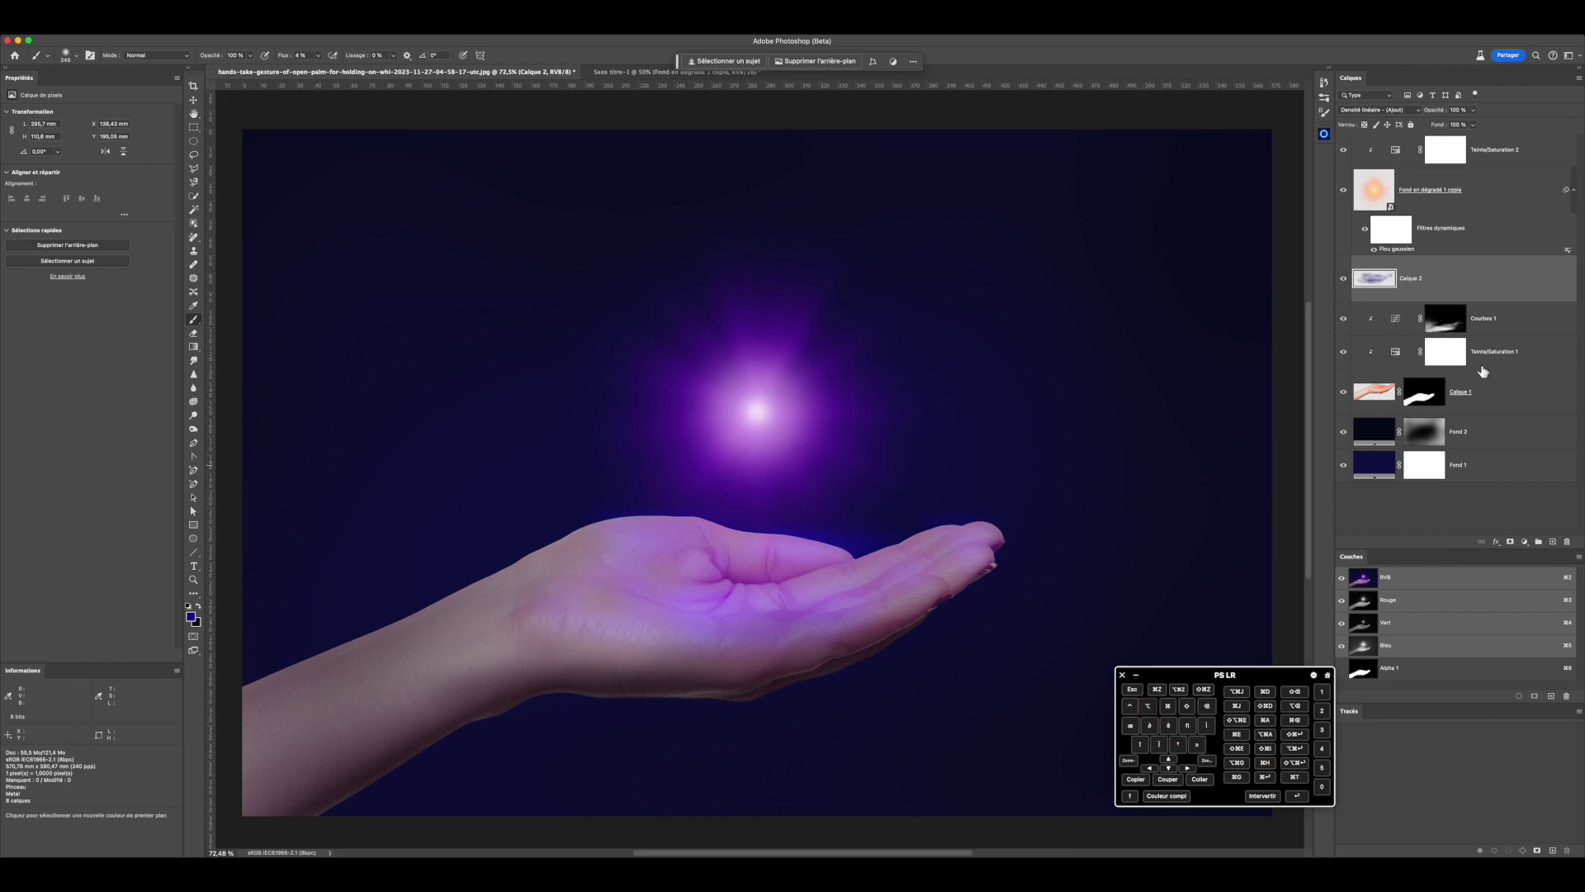
click(1518, 303)
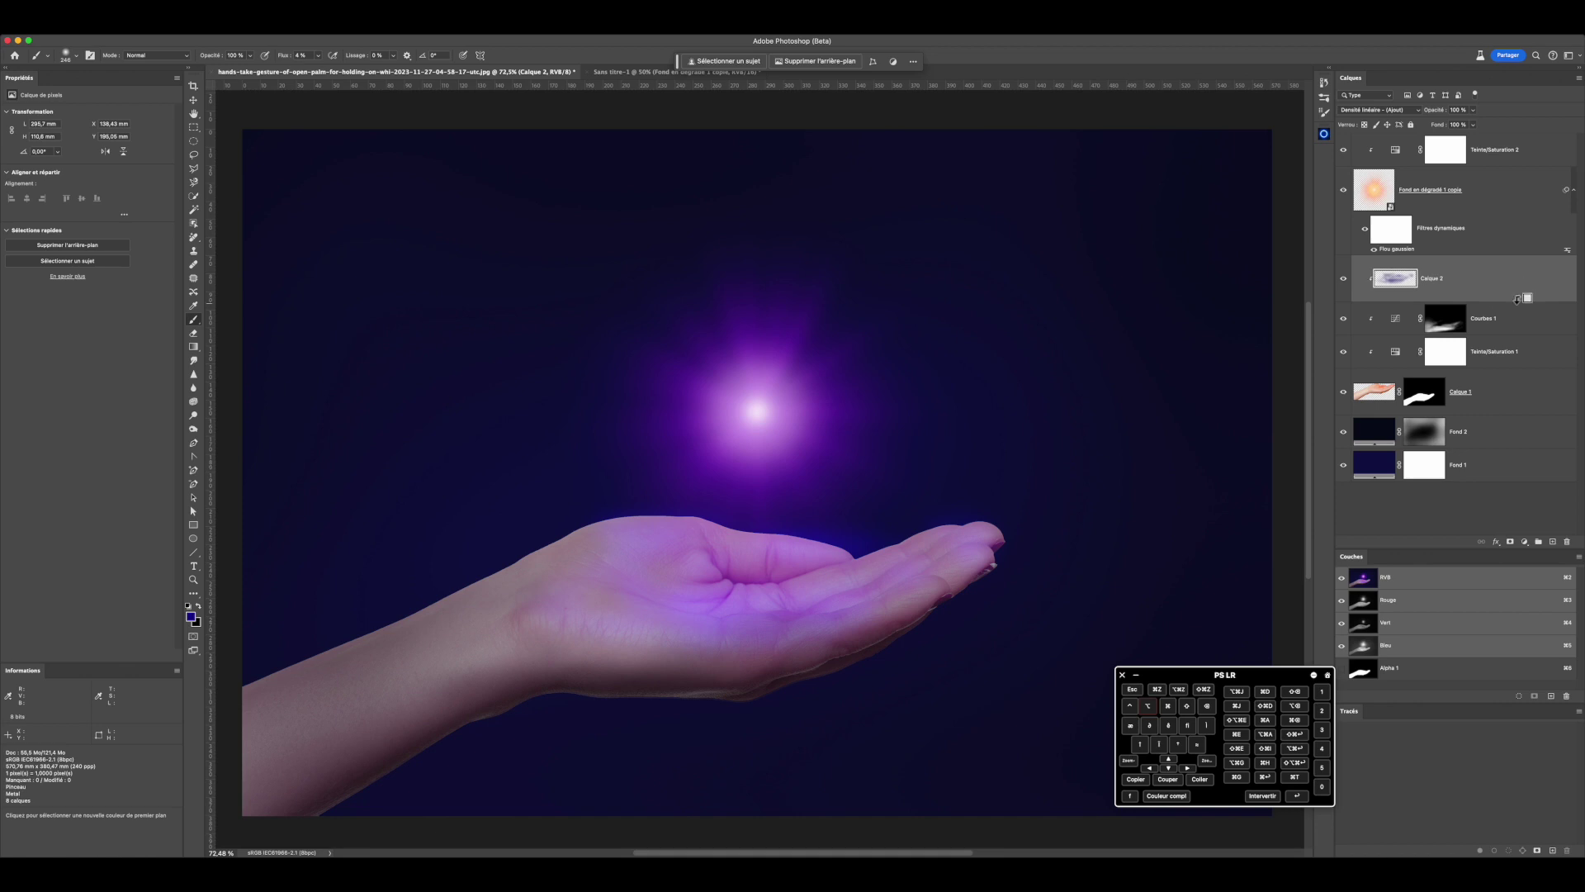
mouse_move(1427, 111)
mouse_down()
mouse_move(1399, 113)
mouse_move(1419, 113)
mouse_up()
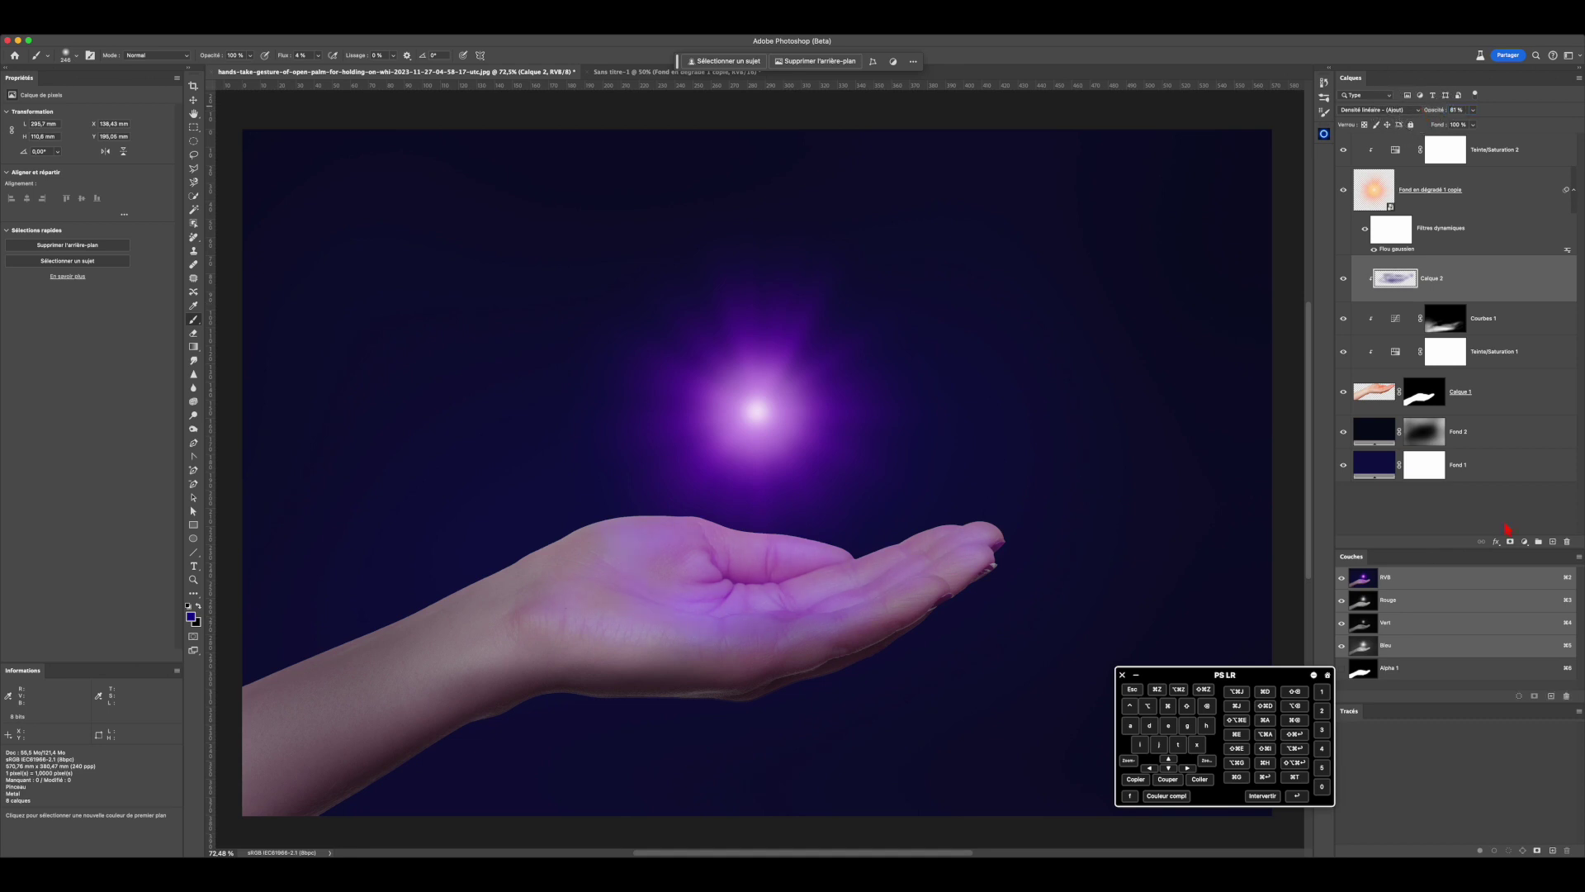
Step: Add a layer at the top of the stack in Linear Dodge (Add) mode and paint a blue halo around the burst with a much larger brush
click(1540, 146)
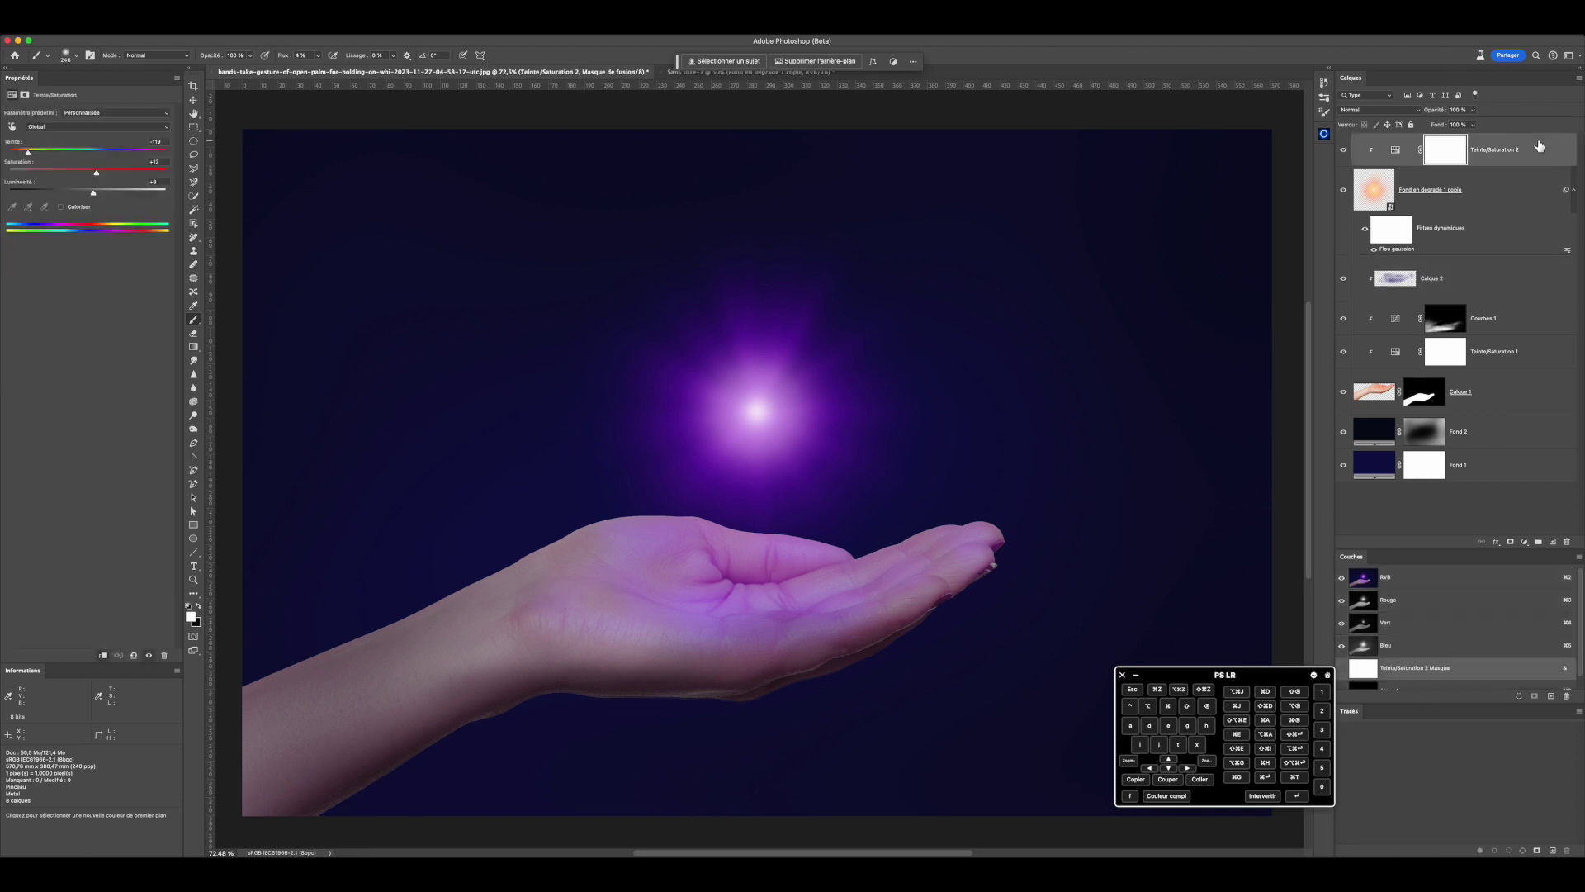
click(1551, 543)
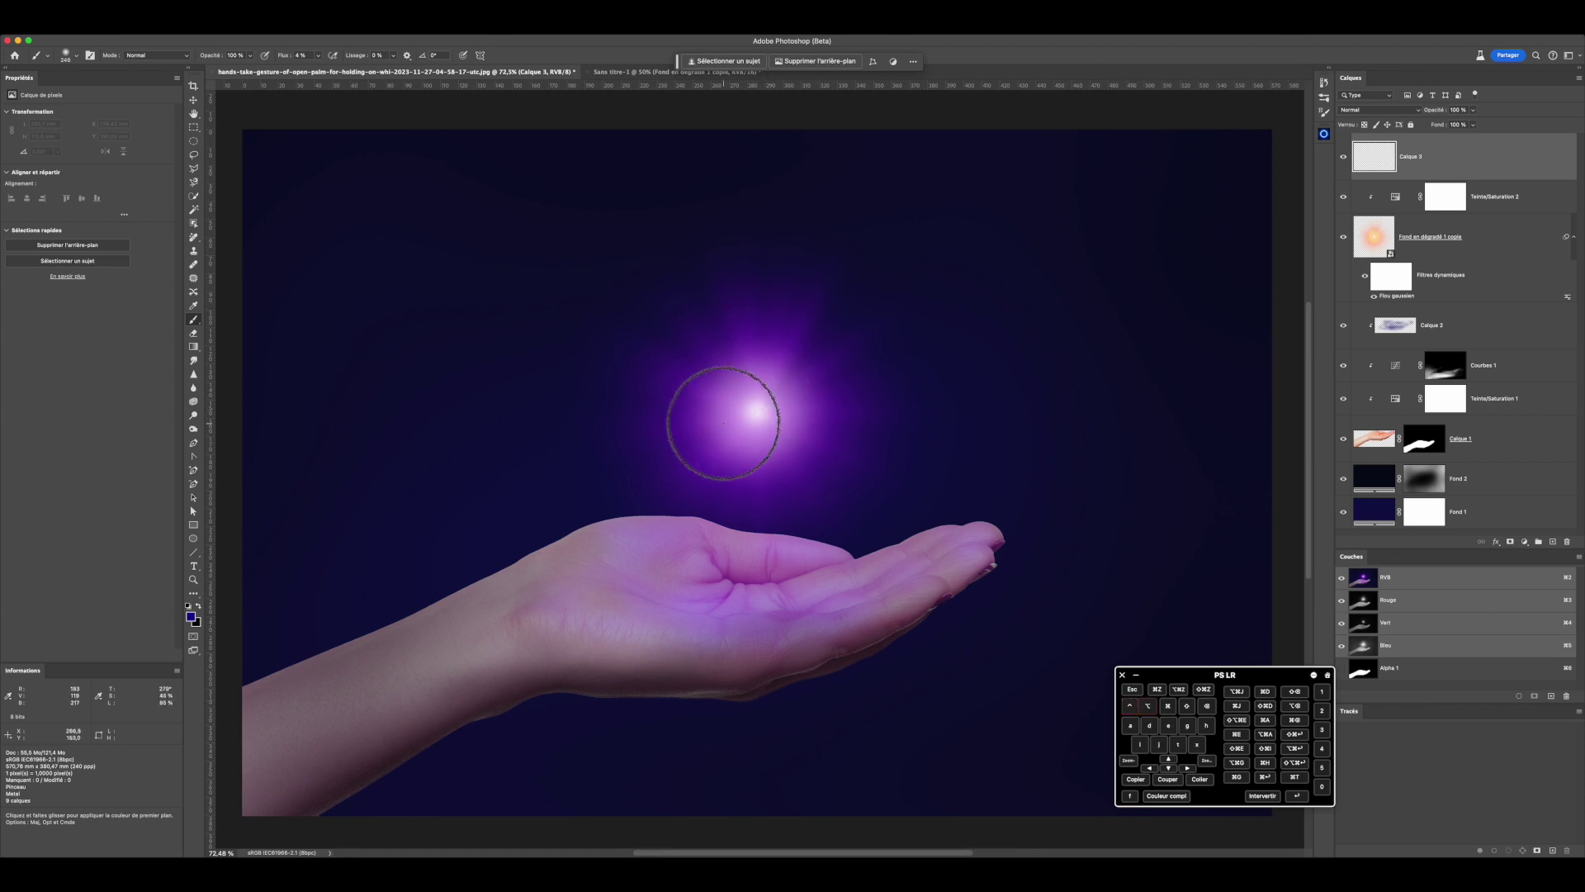
drag(723, 424, 1364, 410)
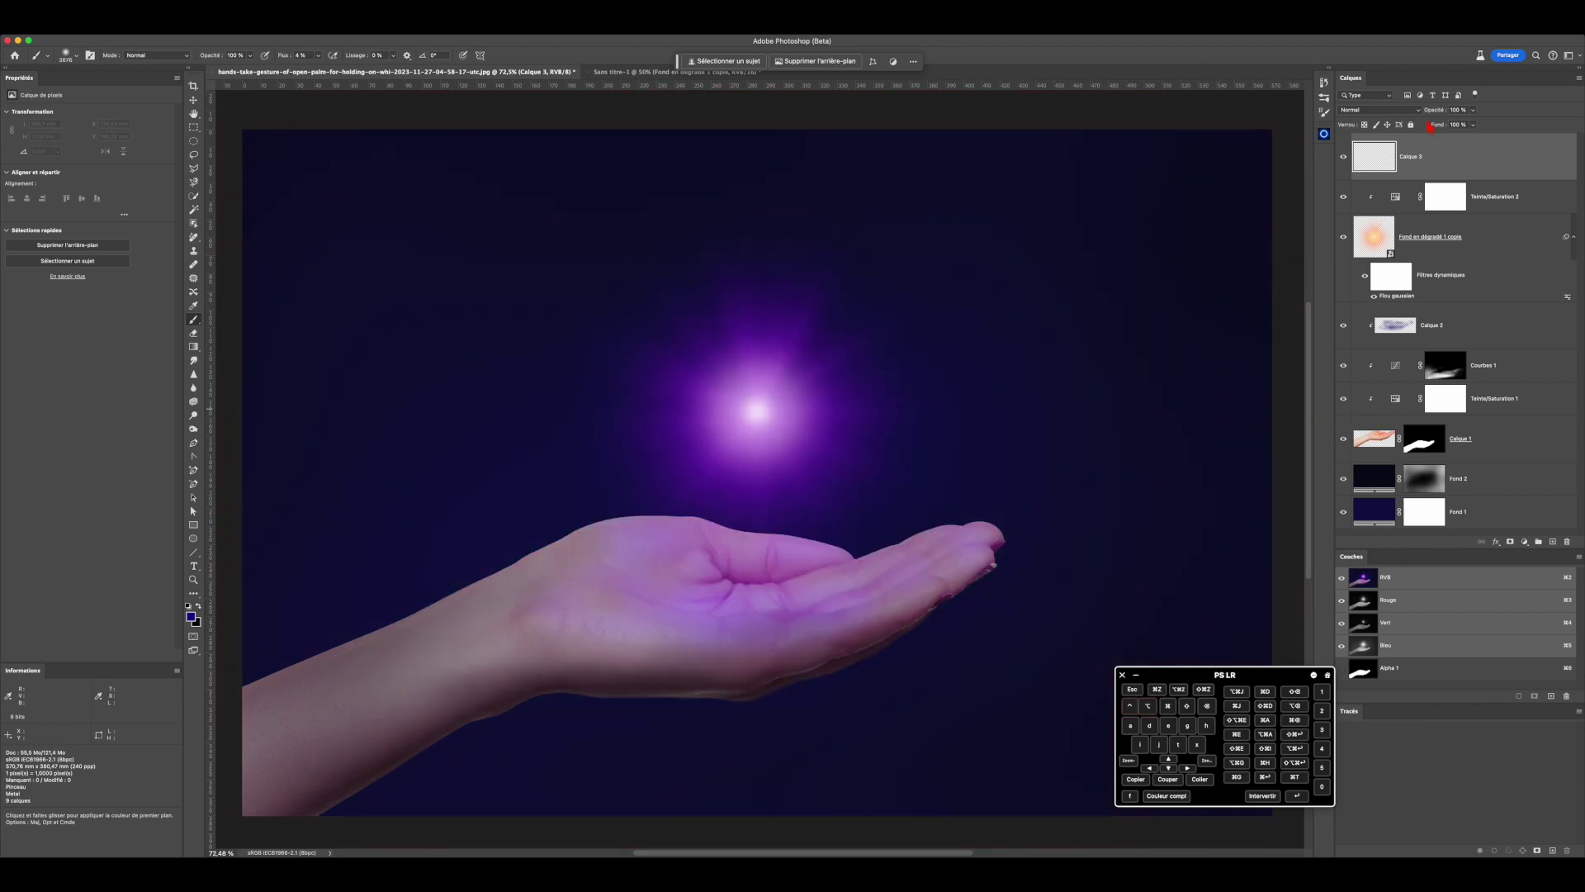
click(1420, 113)
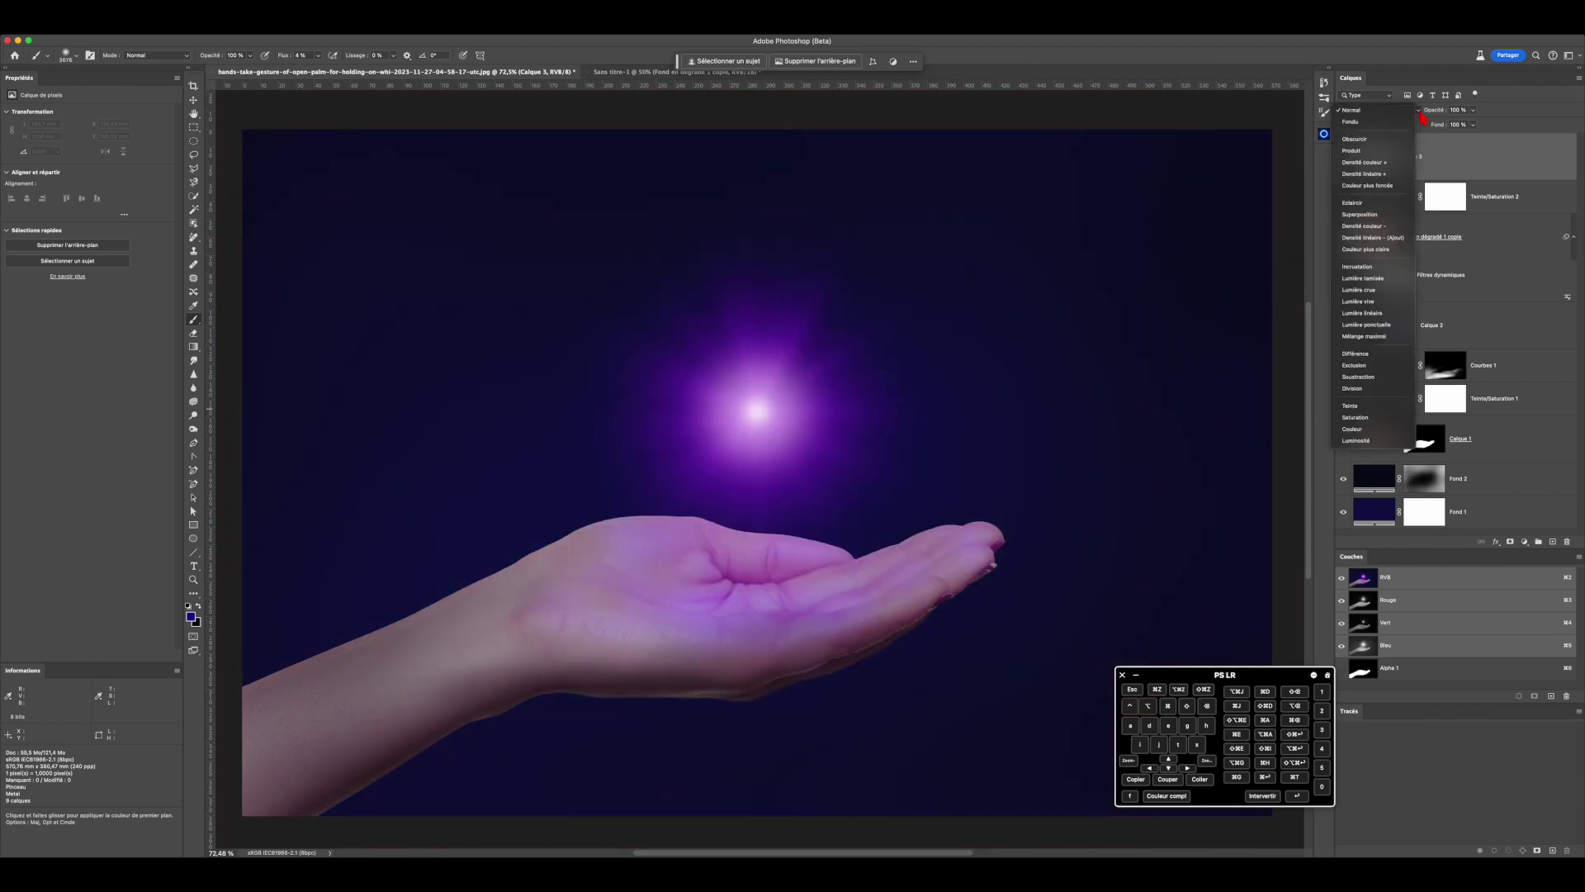
click(1387, 237)
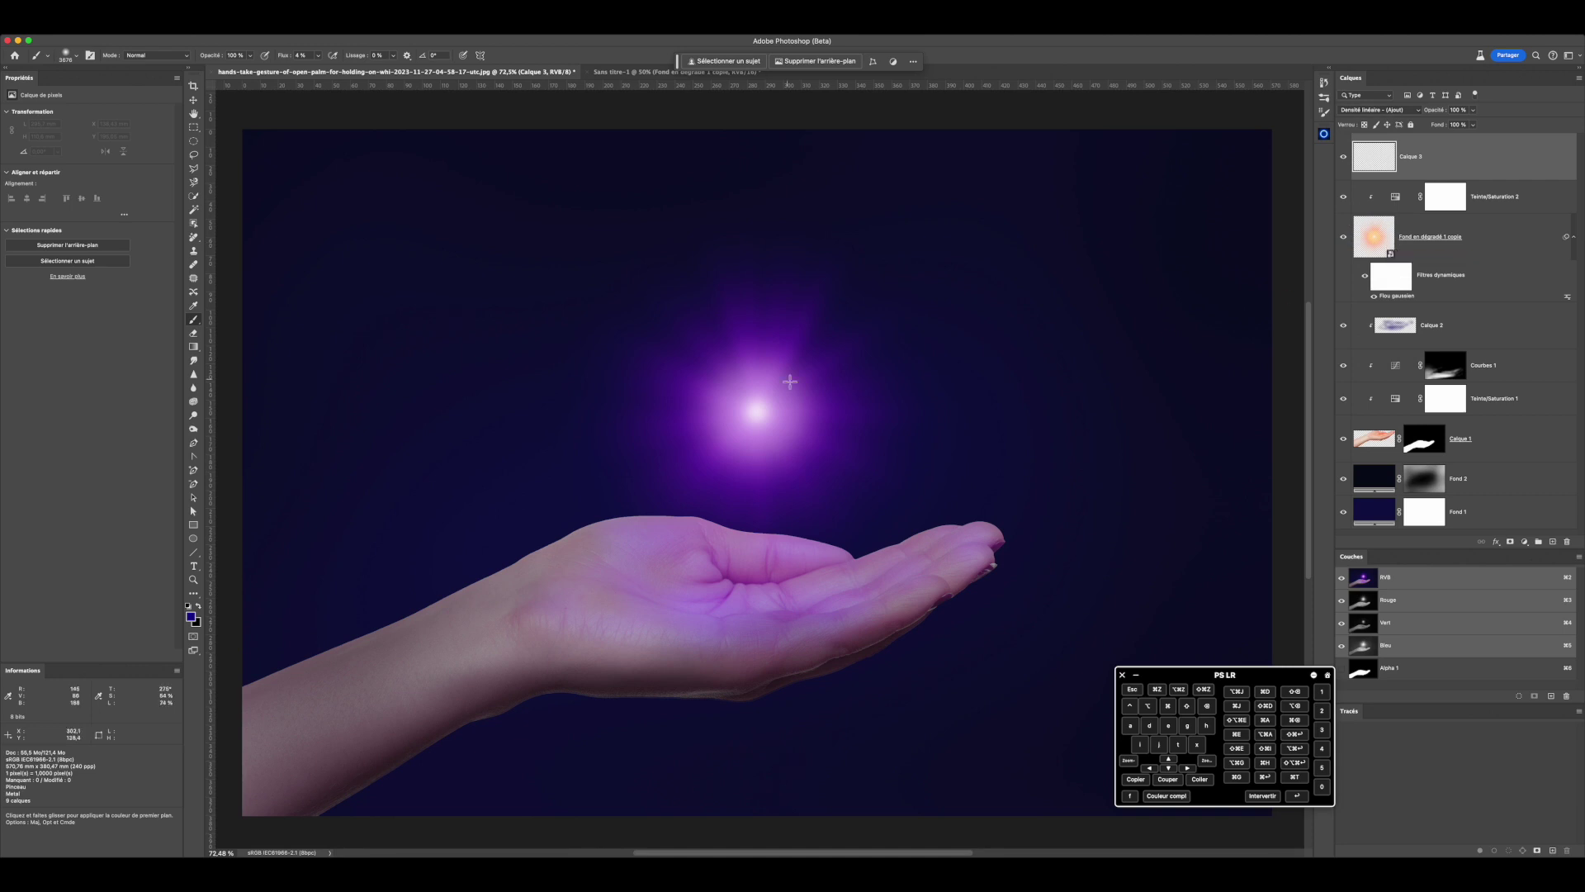
mouse_move(790, 382)
mouse_down()
mouse_move(785, 360)
mouse_move(799, 368)
mouse_up()
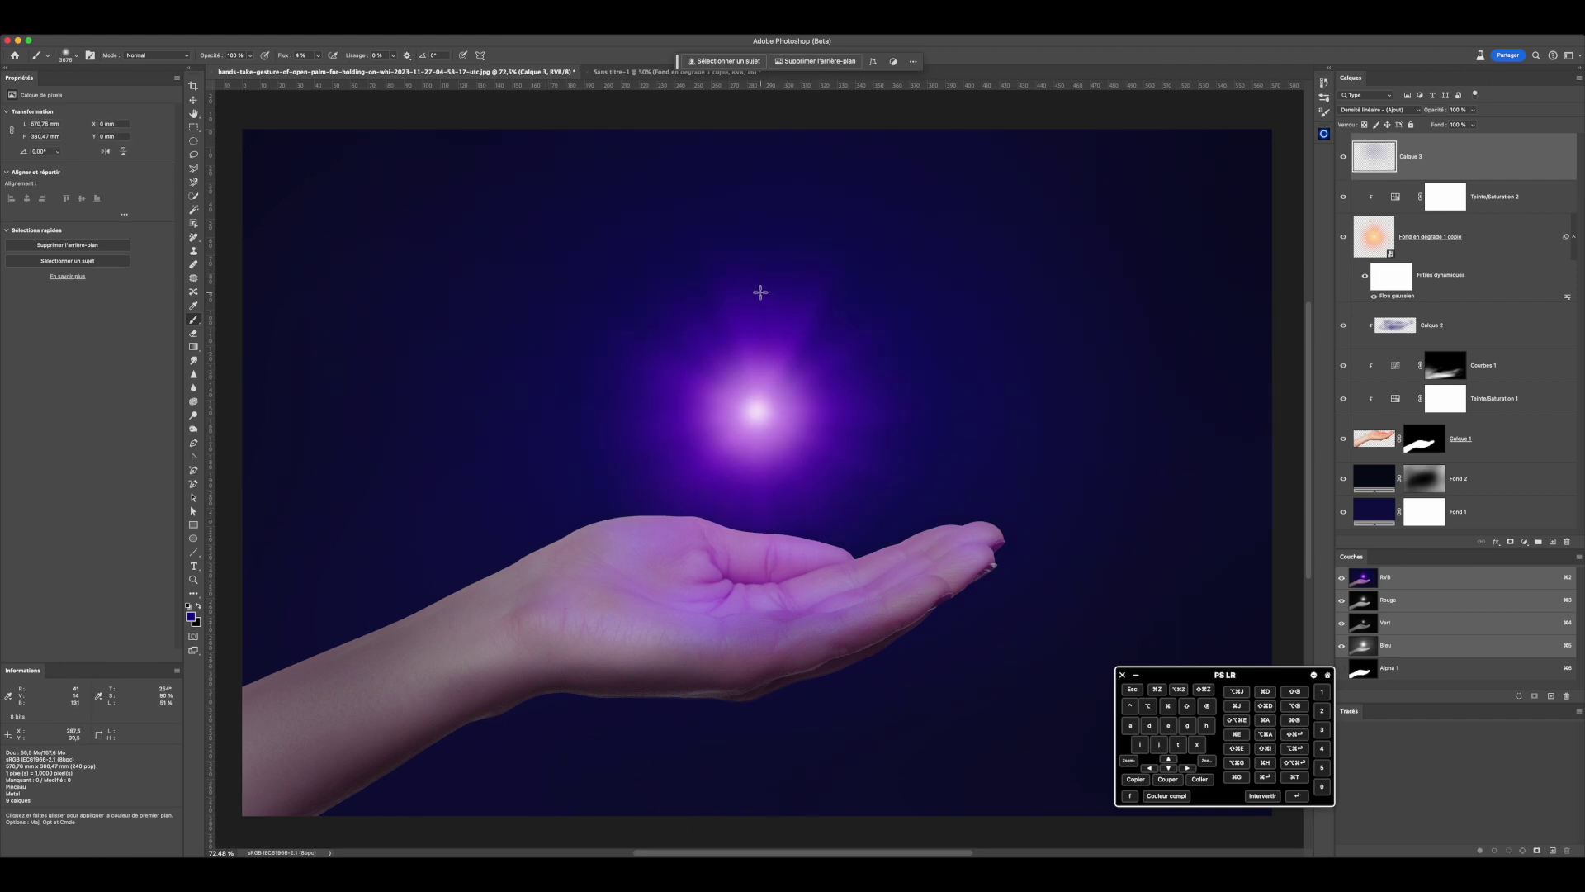